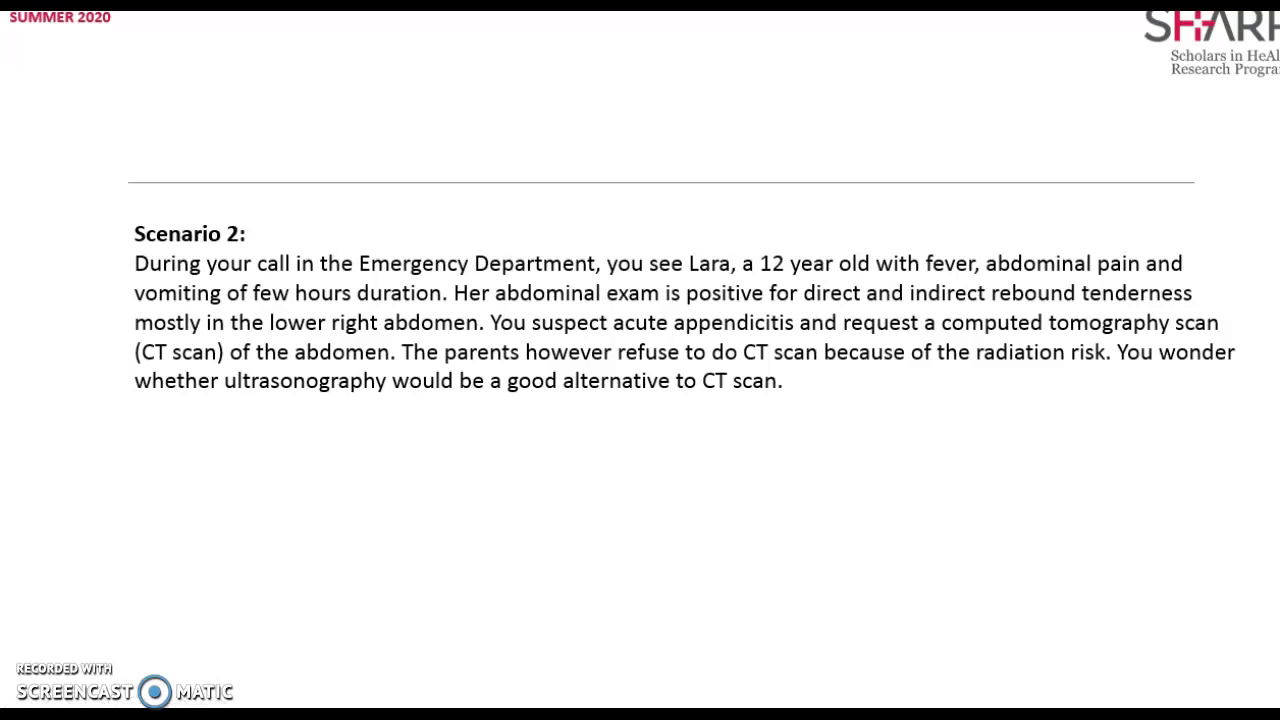
Step: Switch from the Scenario 2 slide to the blank Paint canvas
key("alt+Tab")
key("alt+Tab")
key("alt+Tab")
key("alt+Tab")
key("alt+Tab")
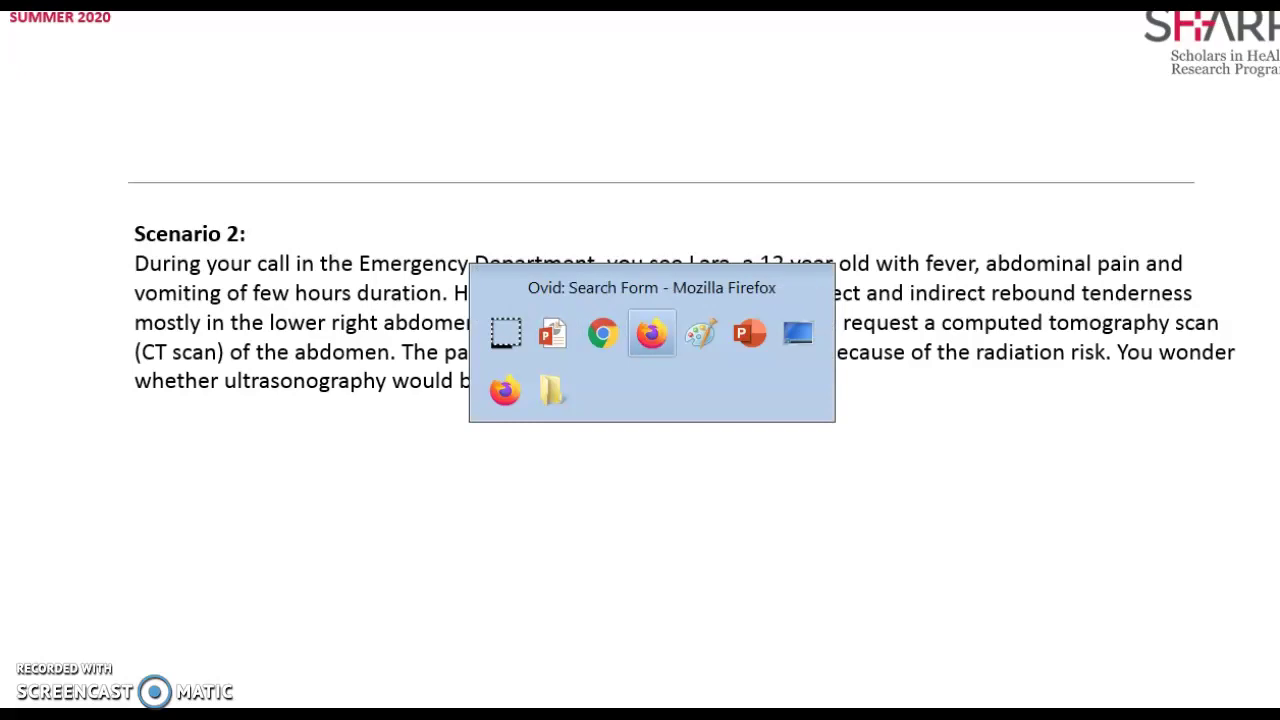
key("alt+Tab")
key("alt+Tab")
key("alt+Tab")
key("alt+Tab")
key("alt+Tab")
key("alt+Tab")
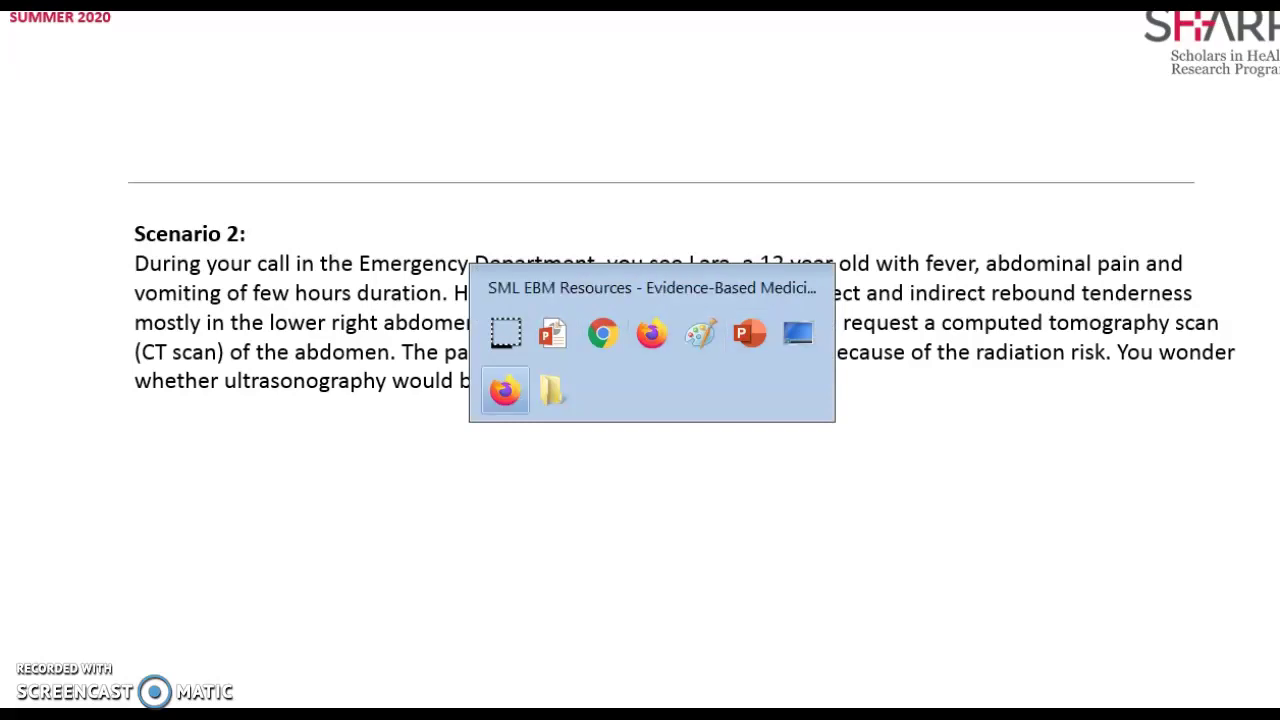
key("alt+Tab")
key("alt+Tab")
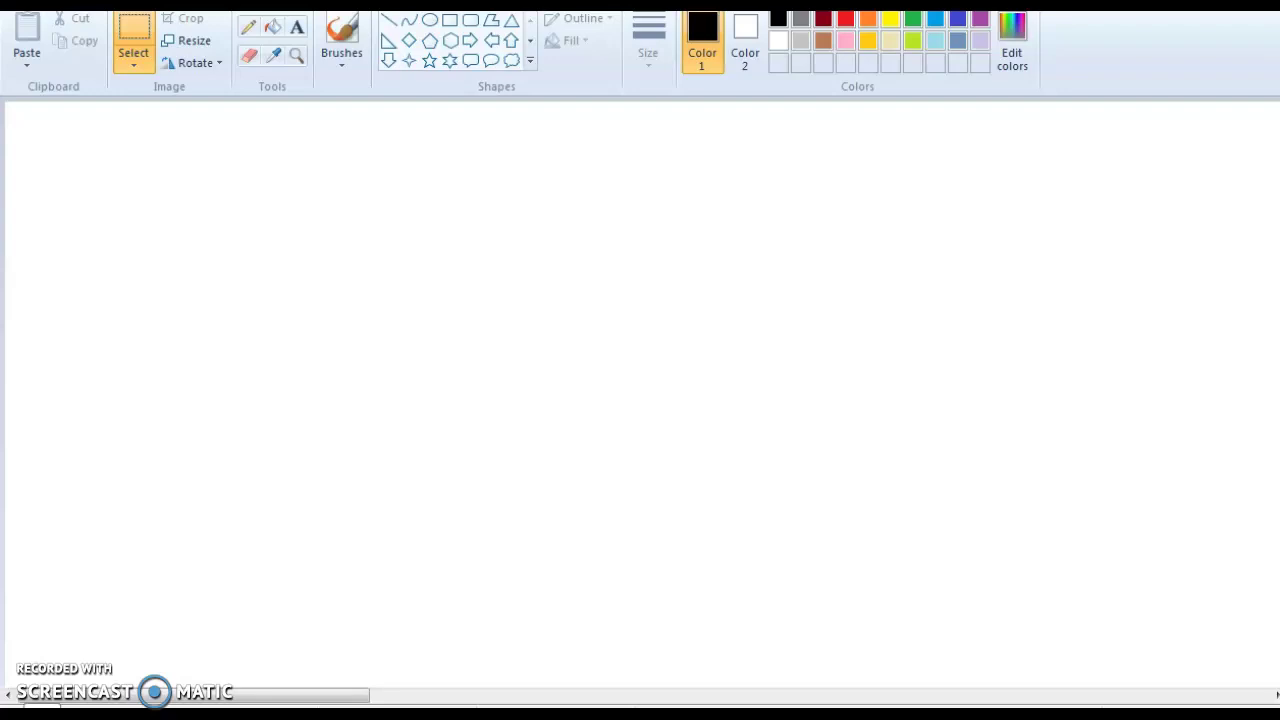
Step: Handwrite "P: Child appendicitis" with the brush near the top of the Paint canvas
left_click(330, 30)
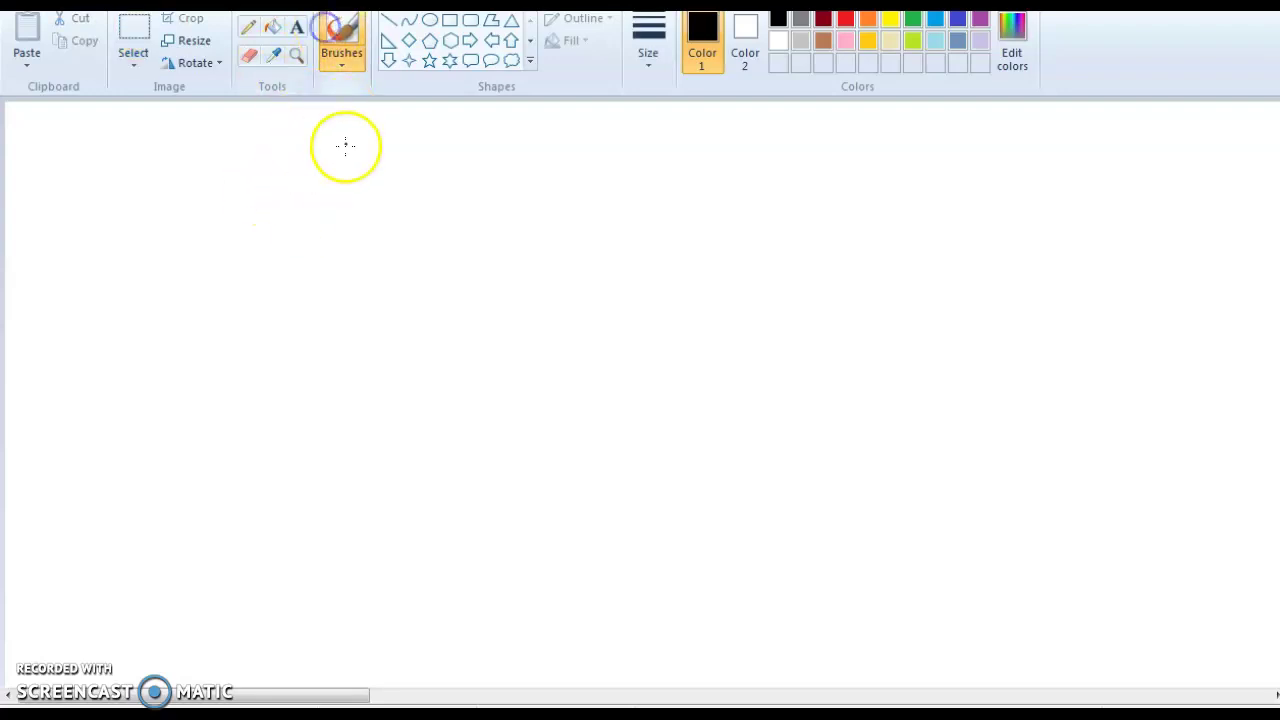
mouse_move(345, 208)
left_mouse_down()
mouse_move(374, 140)
mouse_move(346, 182)
left_mouse_up()
left_click(397, 178)
left_click(398, 215)
left_click_drag(470, 145, 458, 208)
mouse_move(486, 160)
left_mouse_down()
mouse_move(514, 210)
mouse_move(535, 210)
left_mouse_up()
left_click_drag(558, 150, 560, 212)
mouse_move(588, 150)
left_mouse_down()
mouse_move(594, 206)
mouse_move(582, 195)
left_mouse_up()
mouse_move(690, 183)
left_mouse_down()
mouse_move(667, 221)
mouse_move(714, 249)
mouse_move(746, 249)
mouse_move(766, 211)
mouse_move(804, 222)
mouse_move(851, 206)
mouse_move(871, 231)
mouse_move(903, 200)
mouse_move(923, 237)
left_mouse_up()
Step: Handwrite the intervention line "I: Utrasonography" below the P line
mouse_move(345, 255)
left_mouse_down()
mouse_move(360, 334)
mouse_move(393, 337)
left_mouse_up()
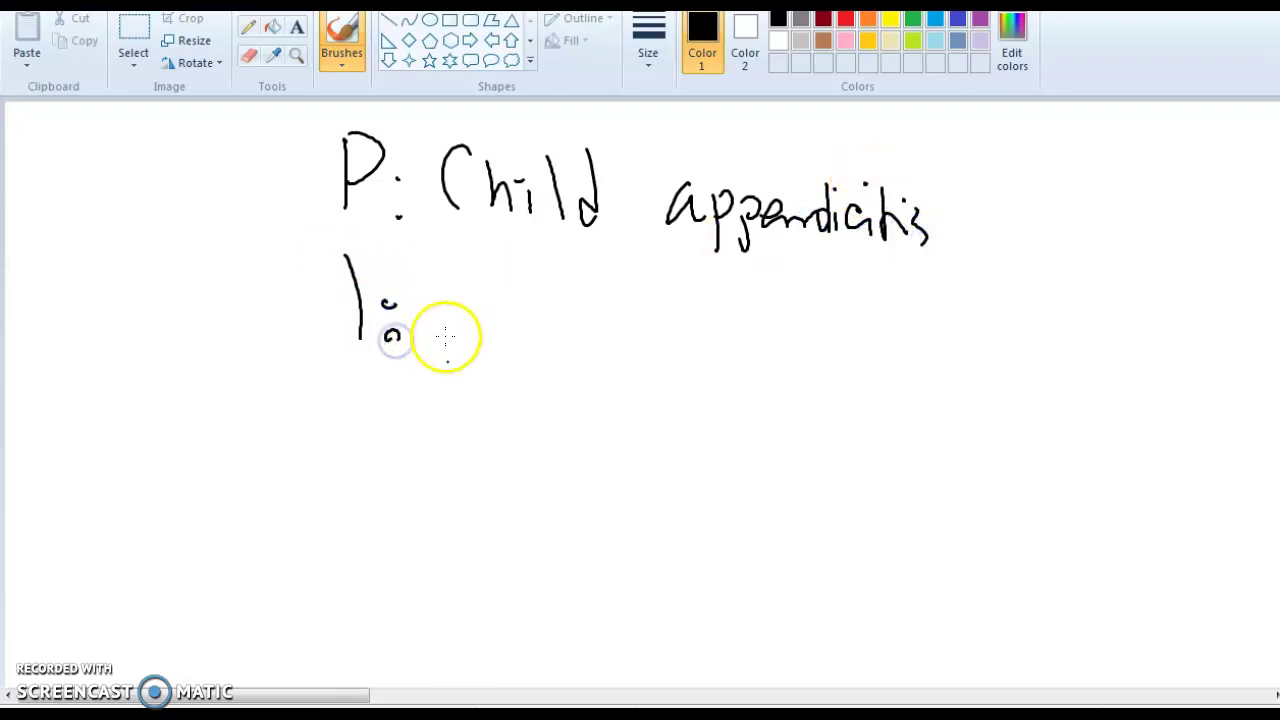
left_click_drag(451, 291, 484, 272)
mouse_move(500, 272)
left_mouse_down()
mouse_move(506, 329)
mouse_move(518, 300)
left_mouse_up()
mouse_move(528, 300)
left_mouse_down()
mouse_move(564, 299)
mouse_move(603, 337)
mouse_move(763, 320)
mouse_move(817, 360)
mouse_move(855, 321)
mouse_move(903, 386)
left_mouse_up()
Step: Handwrite the comparison line "C: CT" below the intervention line
mouse_move(397, 388)
left_mouse_down()
mouse_move(394, 429)
mouse_move(468, 395)
left_mouse_up()
left_click_drag(443, 404, 447, 445)
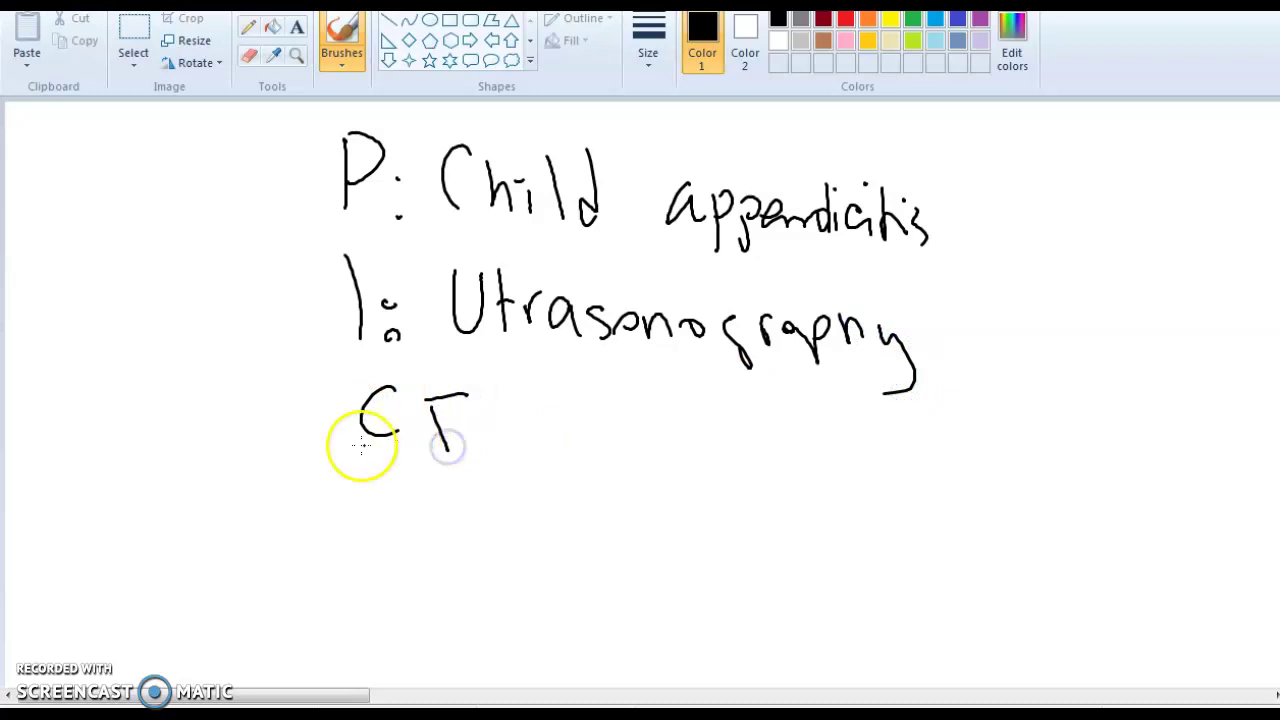
left_click(351, 423)
left_click(352, 449)
left_click_drag(336, 394, 332, 452)
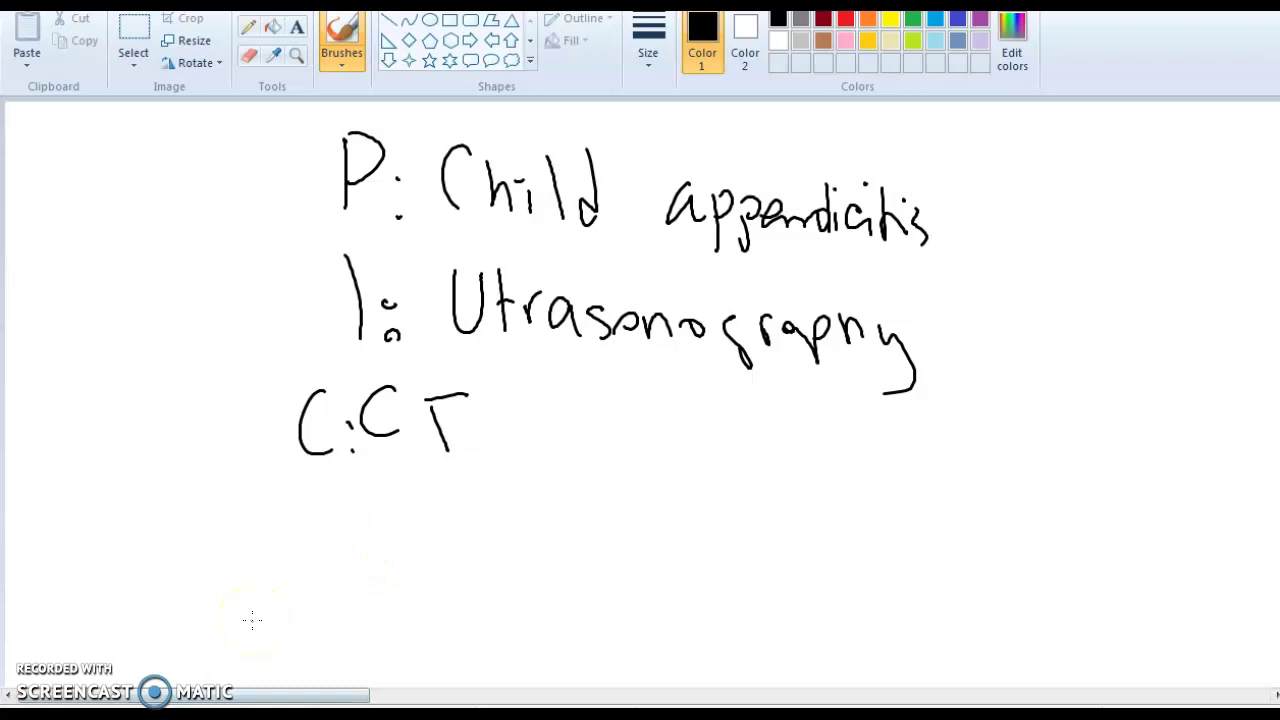
Step: Switch back to the Scenario 2 slide to review the clinical case
key("alt+Tab")
key("alt+Tab")
key("alt+Tab")
key("alt+Tab")
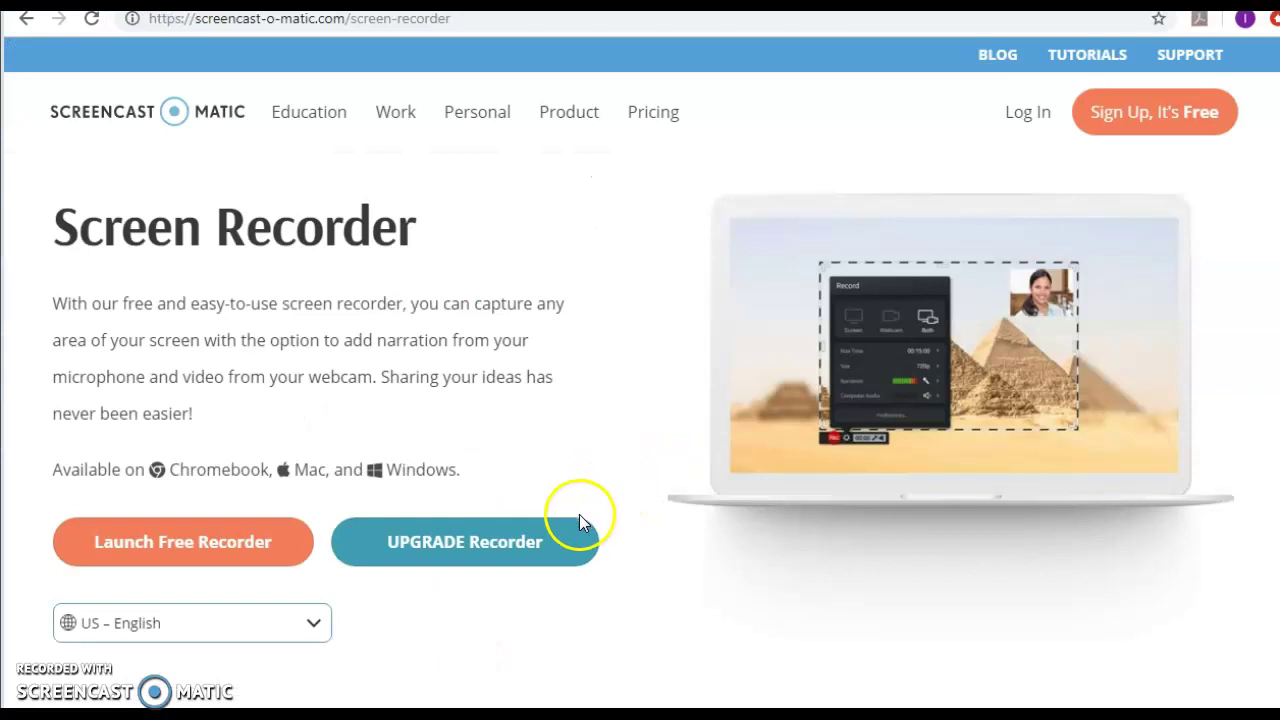
key("alt+Tab")
key("alt+Tab")
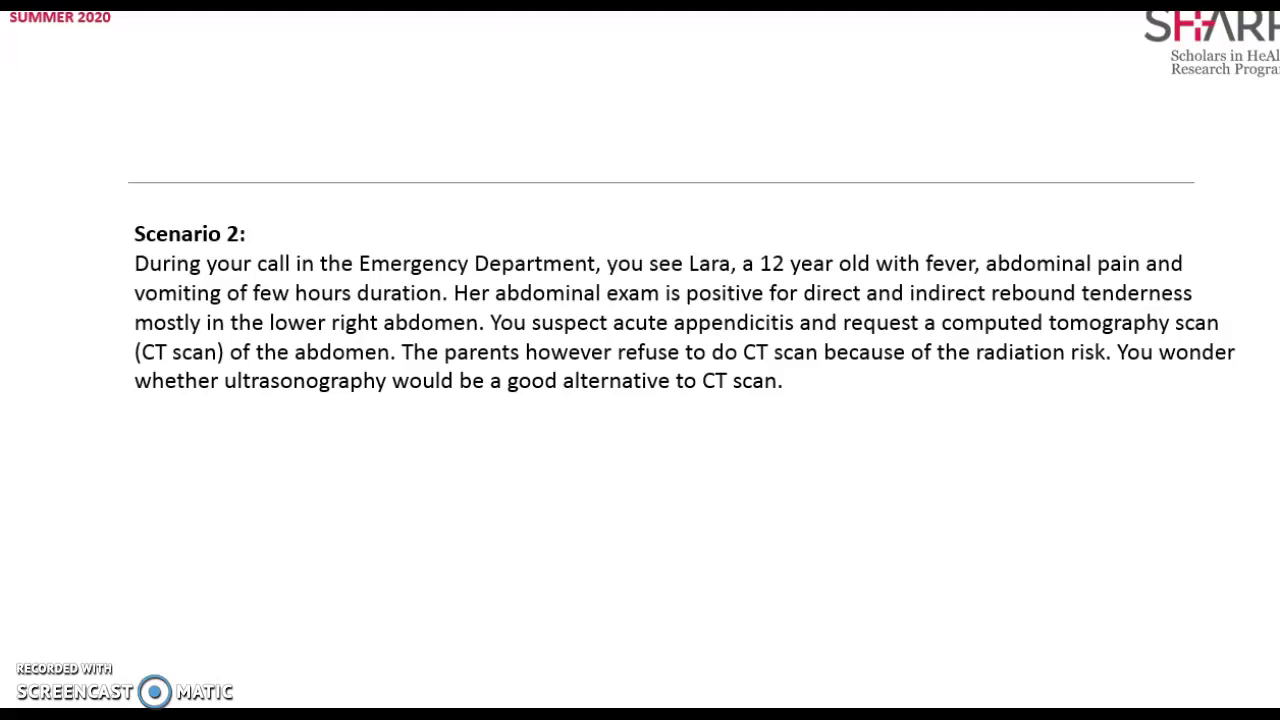
Step: Switch to the Ovid search form in Firefox and run a keyword search for "acute appendicitis"
key("alt+Tab")
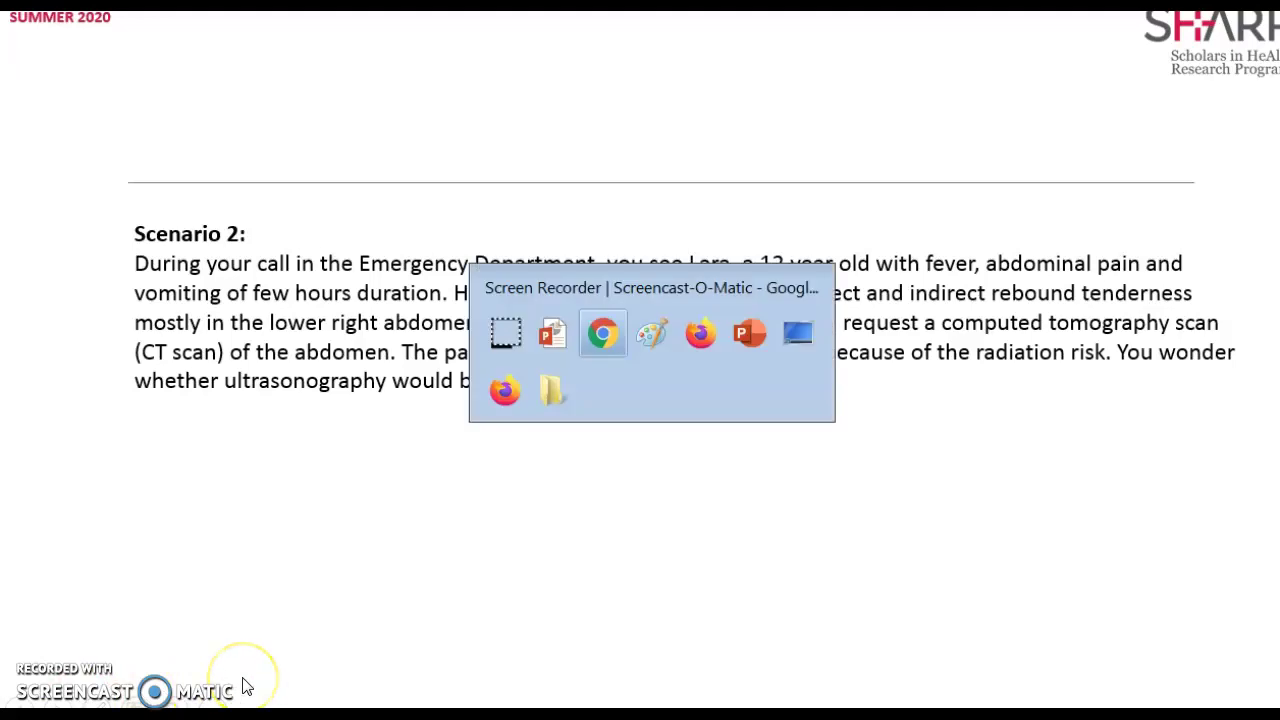
key("alt+Tab")
key("alt+Tab")
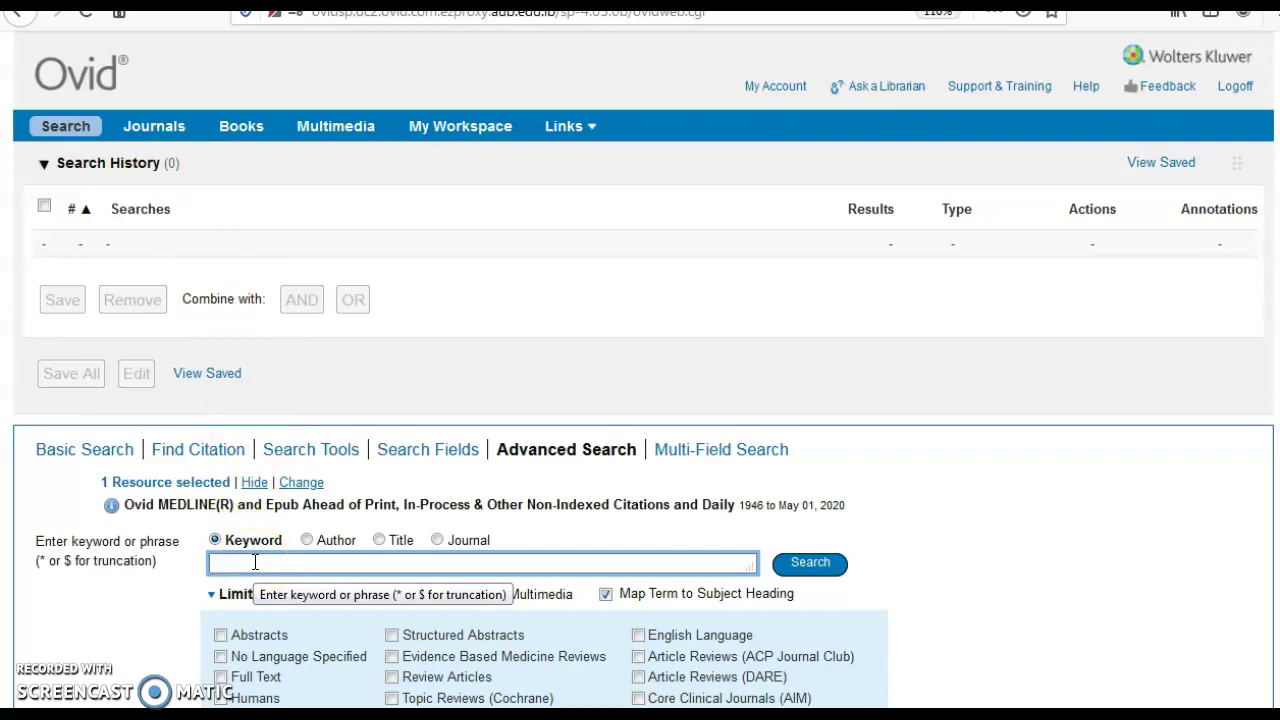
left_click(255, 563)
type("acute appendicitis")
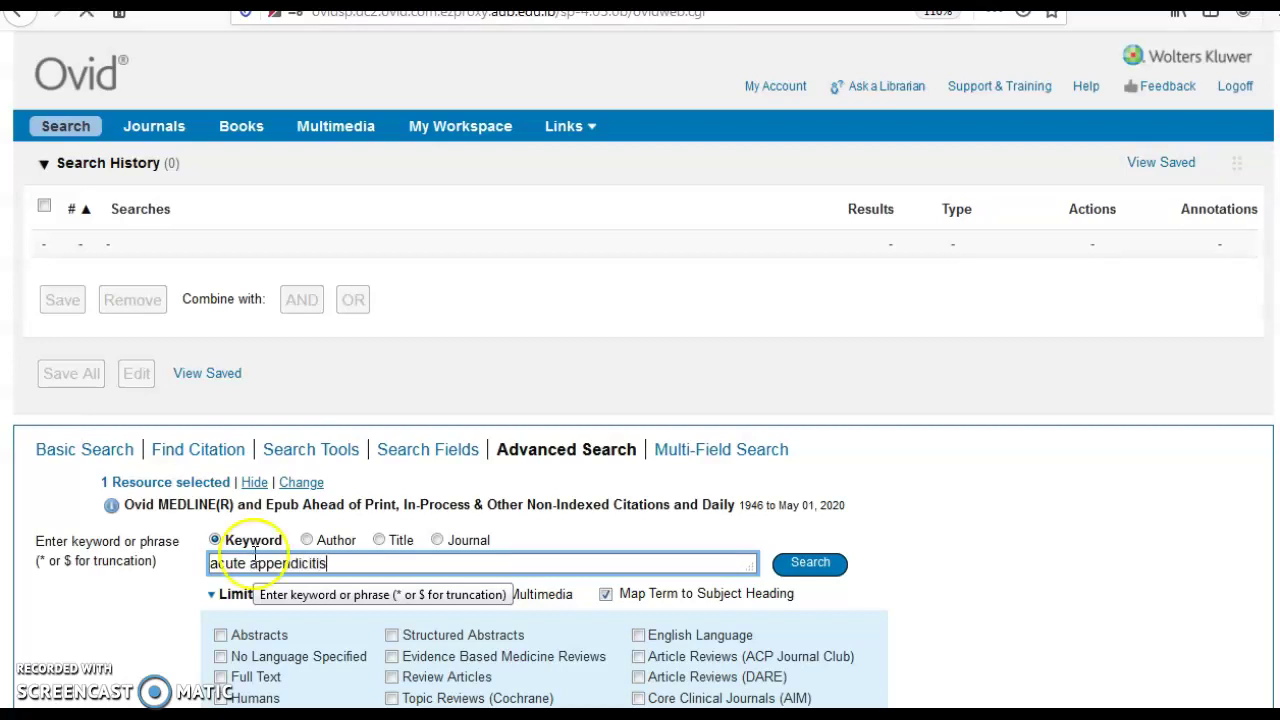
key("Return")
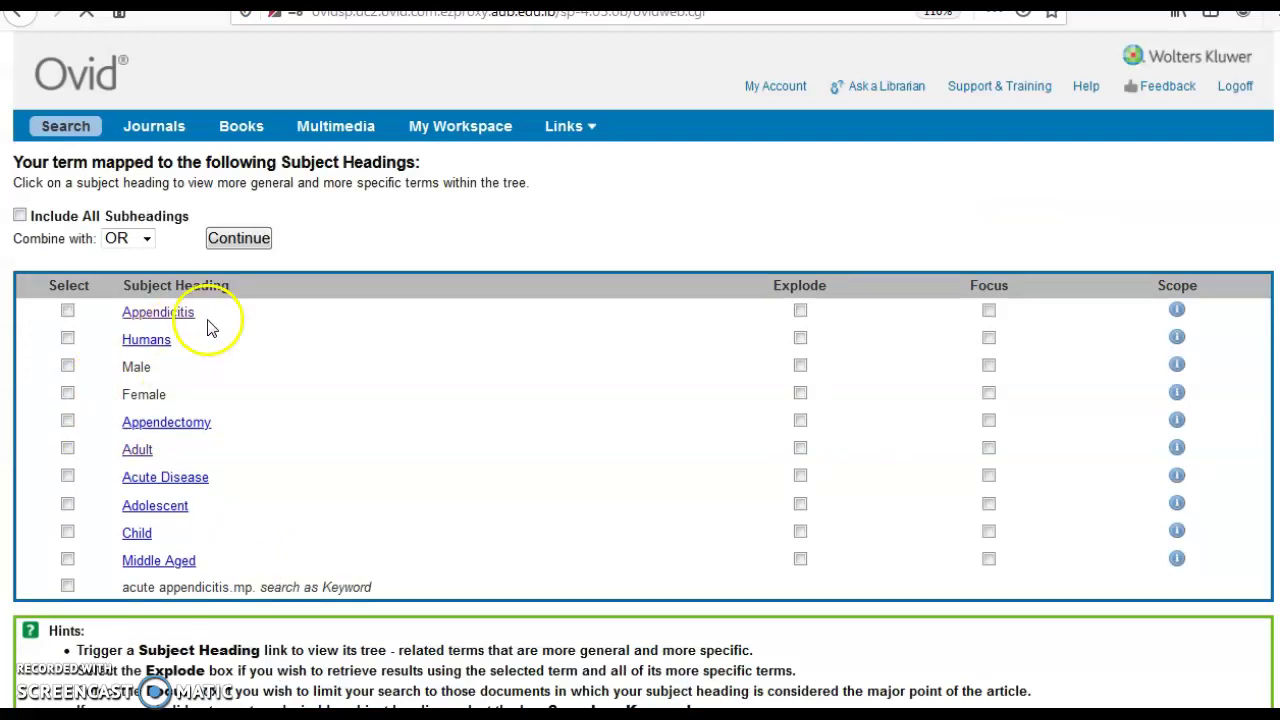
Step: Open the Appendicitis subject heading tree and continue with the Appendicitis term selected
left_click(163, 314)
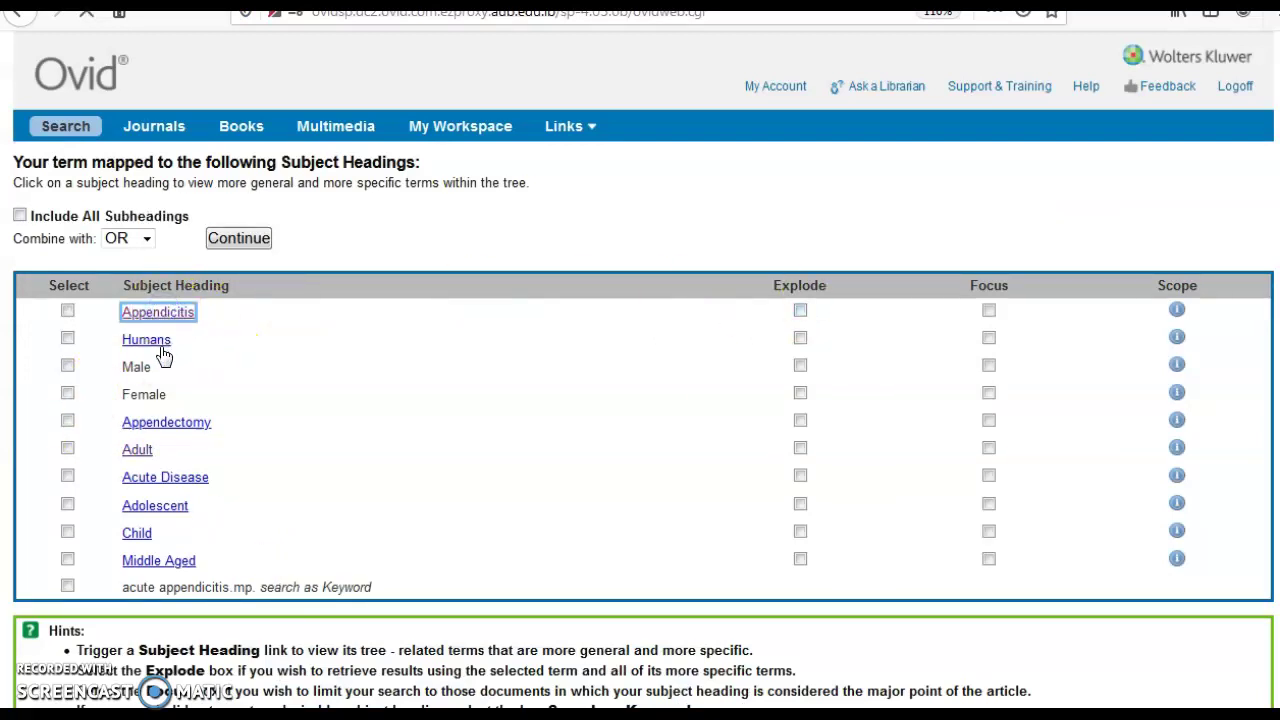
scroll(271, 417, "down", 6)
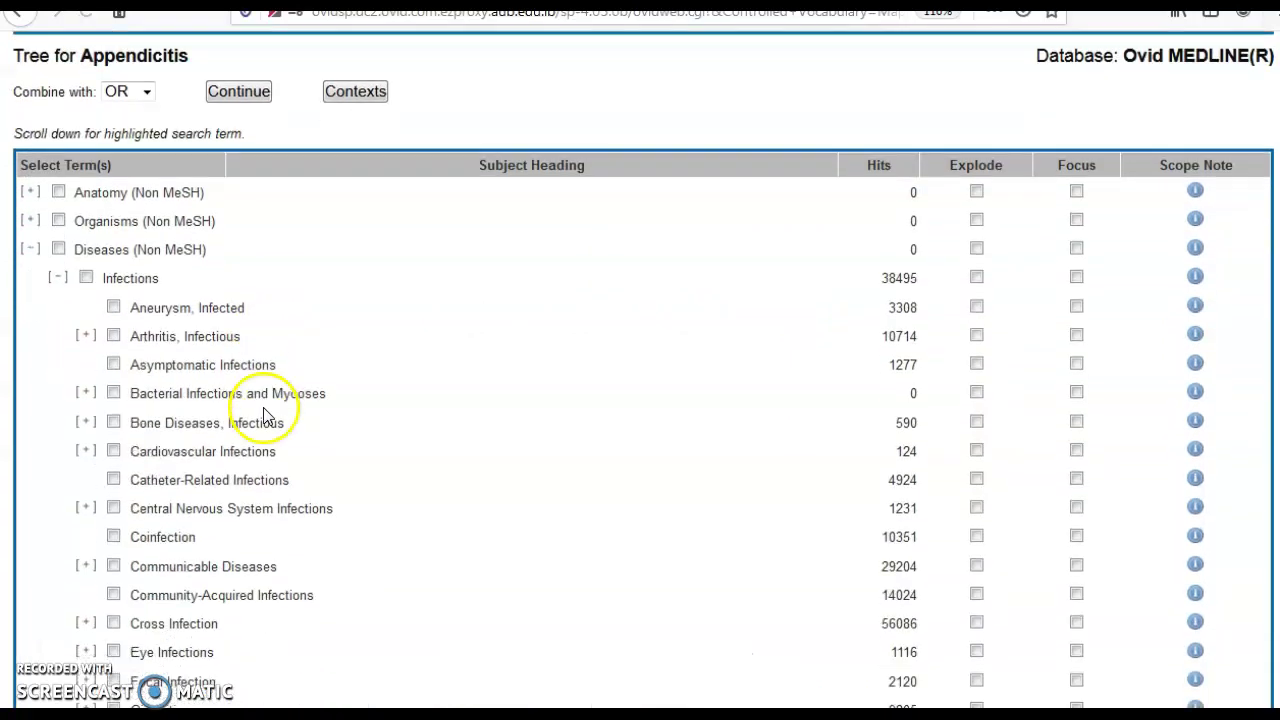
scroll(290, 290, "up", 6)
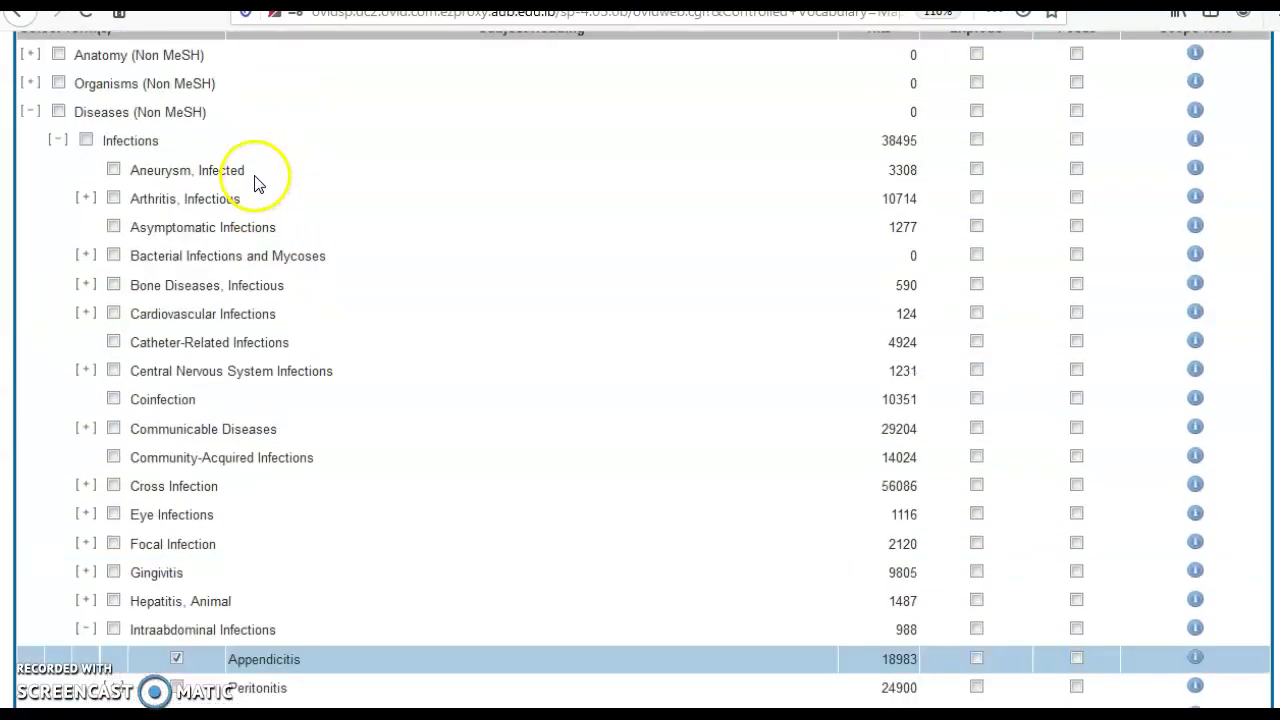
left_click(238, 199)
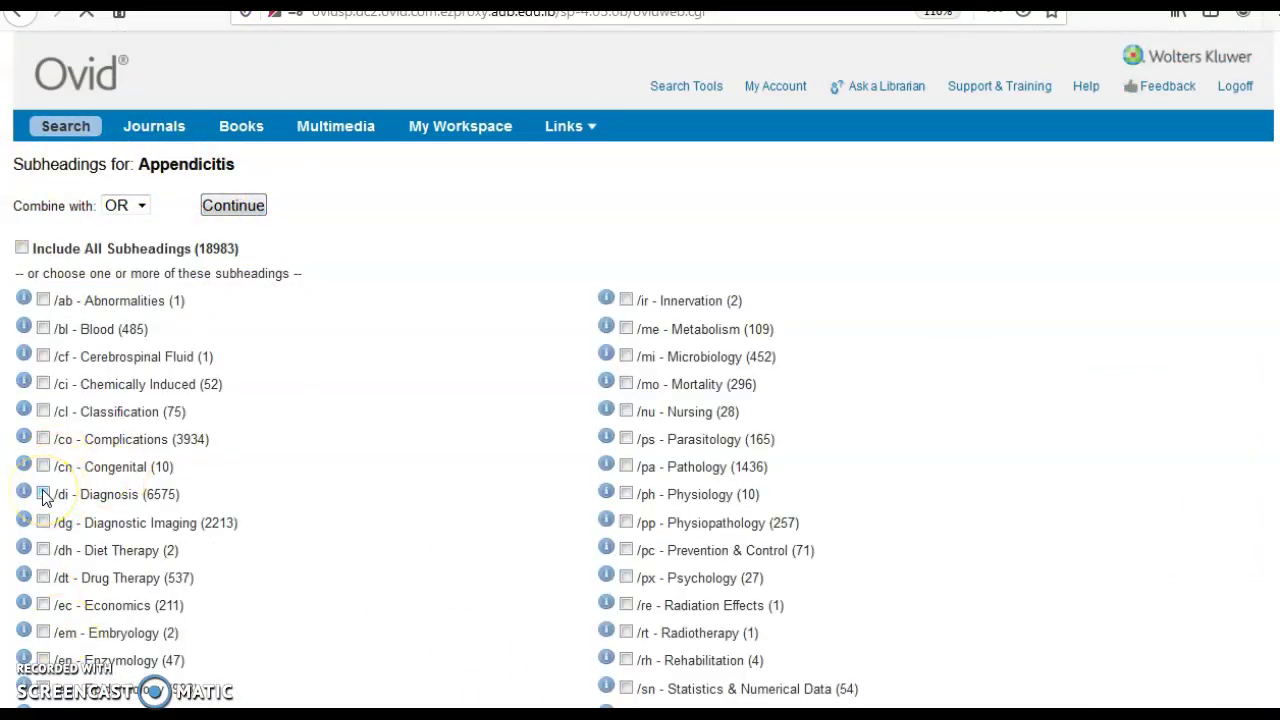
Step: Restrict the Appendicitis heading to the Diagnosis subheading and add it to the search history
scroll(749, 508, "down", 3)
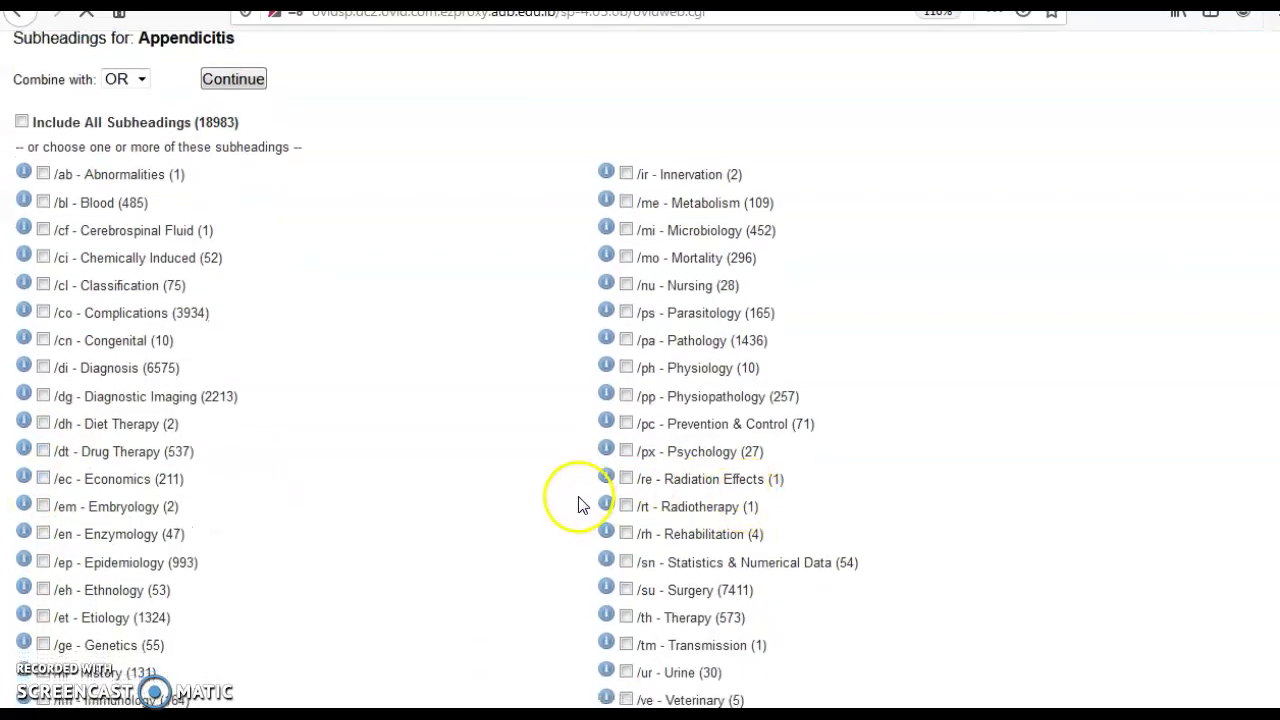
scroll(580, 506, "down", 5)
scroll(575, 504, "up", 1)
scroll(560, 500, "up", 3)
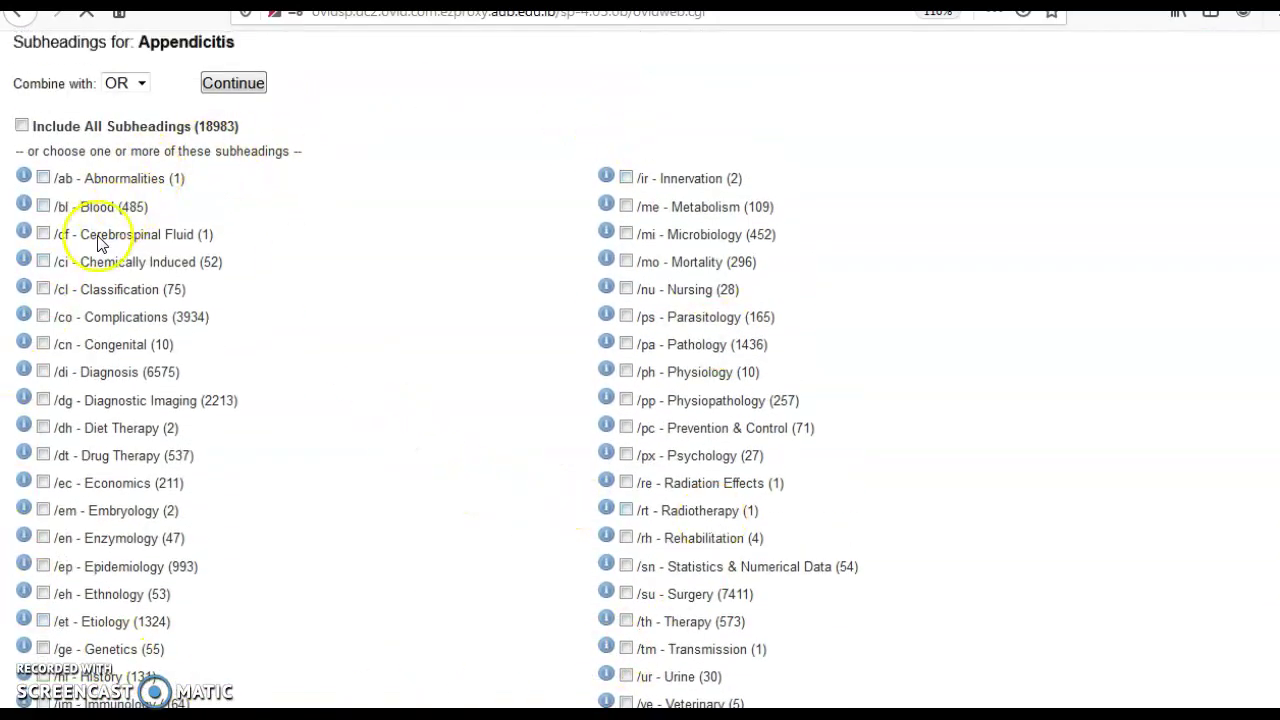
left_click(43, 371)
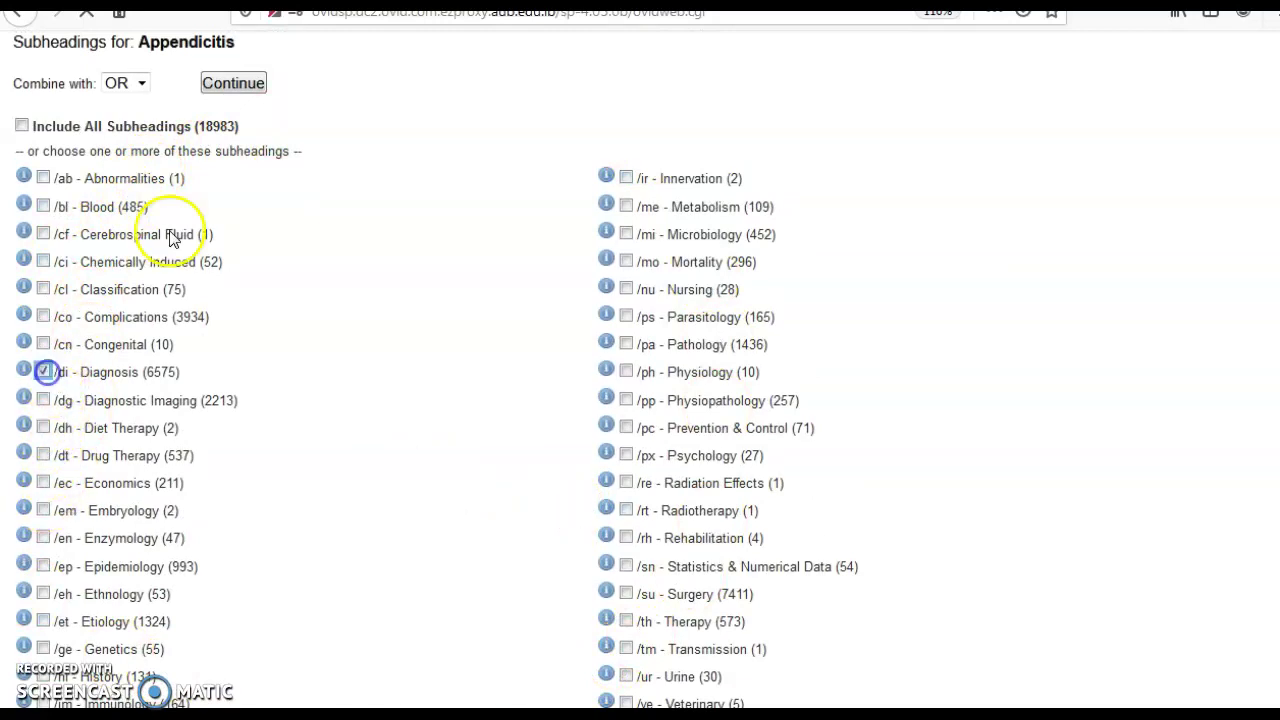
left_click(248, 86)
scroll(255, 200, "up", 2)
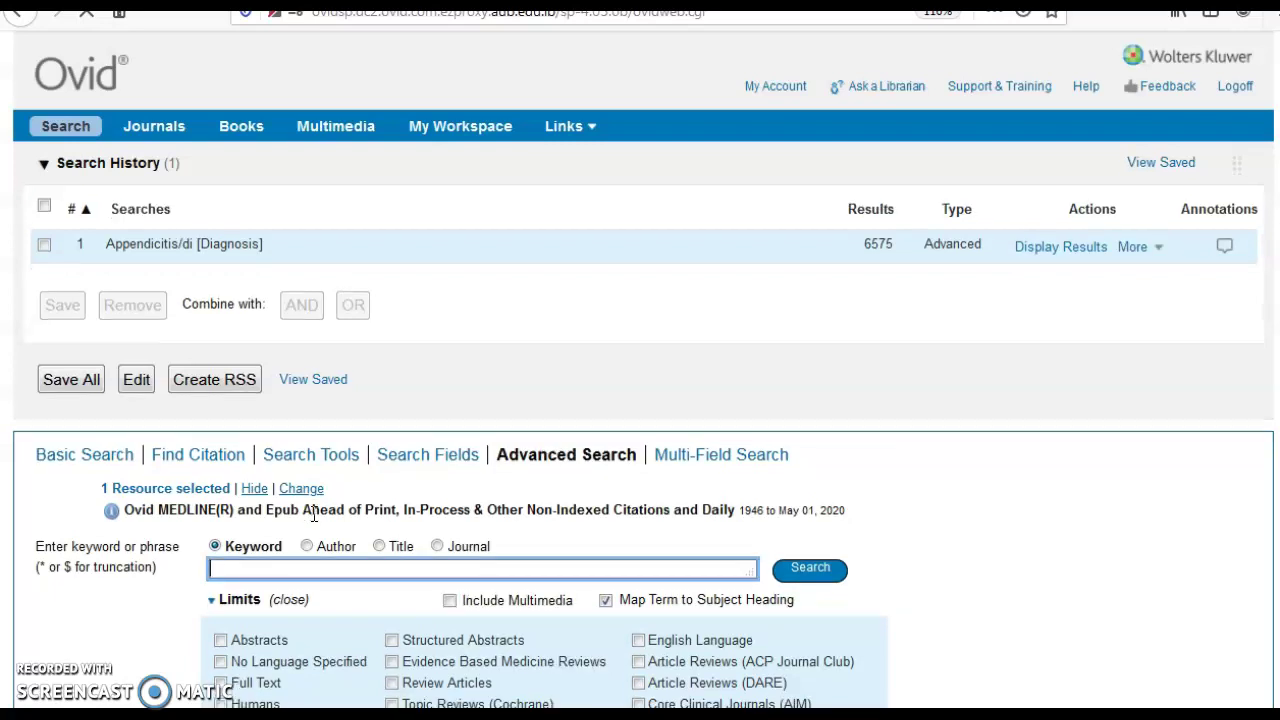
Step: Run a keyword search for "ct" and open the tree for Tomography, X-Ray Computed
left_click(260, 575)
type("ct")
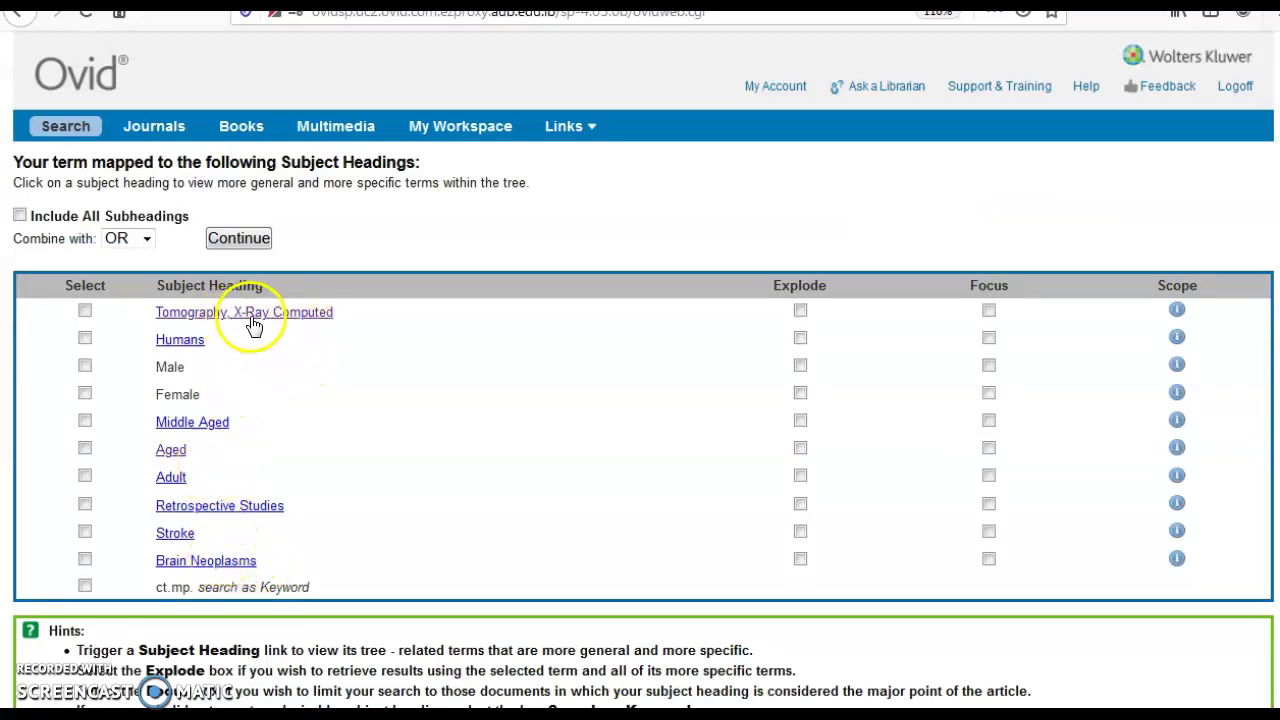
left_click(313, 316)
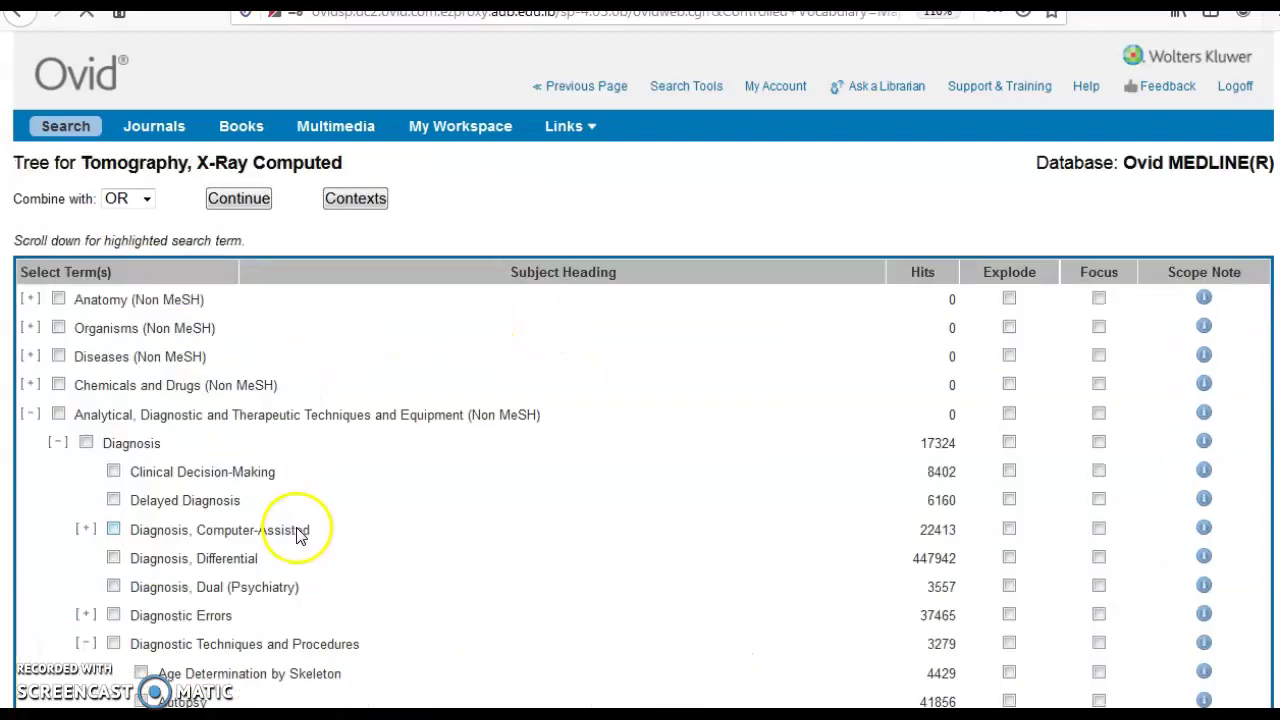
Step: Explode Tomography, X-Ray Computed and add it to the search history without choosing any subheading
scroll(297, 535, "down", 7)
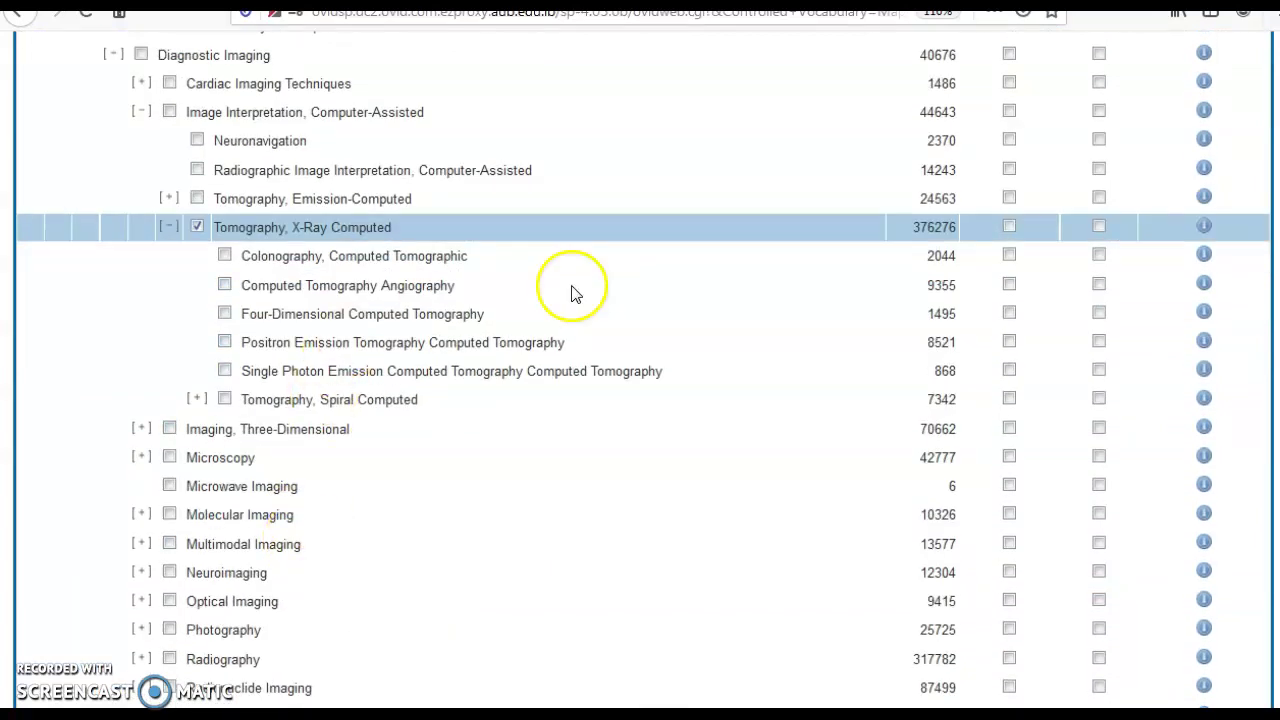
left_click(1009, 226)
scroll(323, 283, "up", 5)
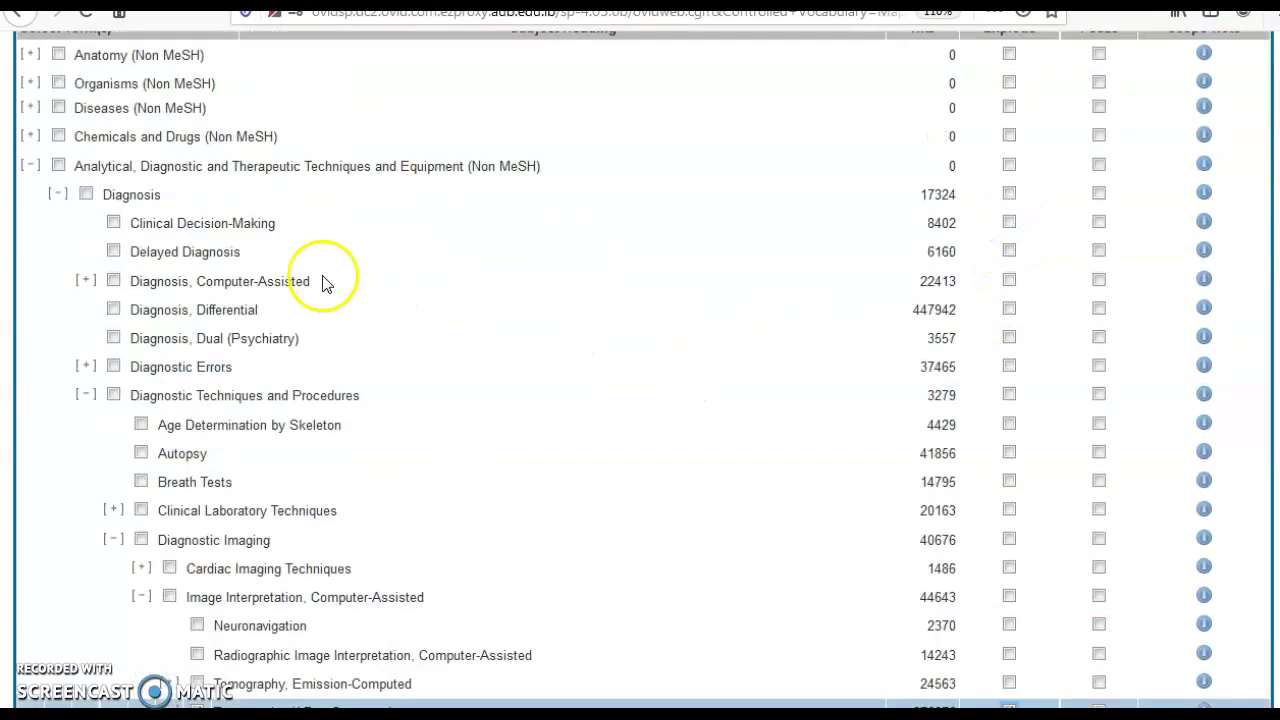
scroll(323, 283, "up", 3)
left_click(224, 204)
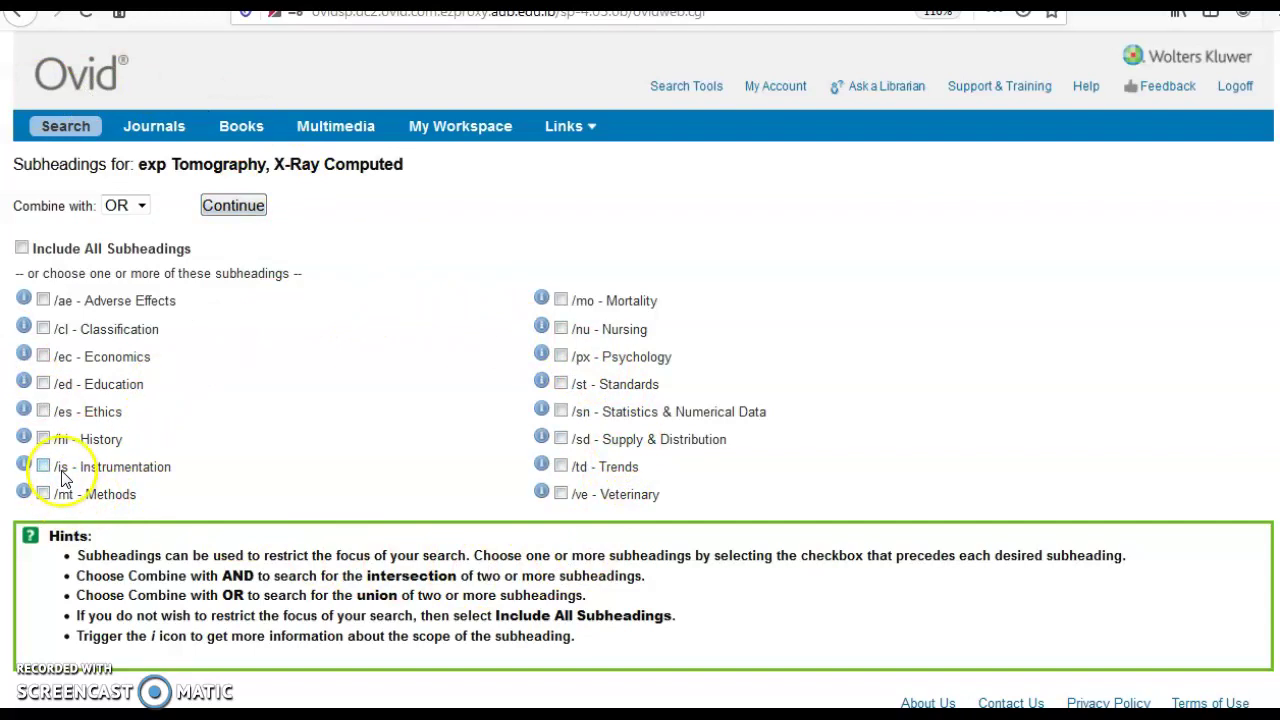
left_click(247, 210)
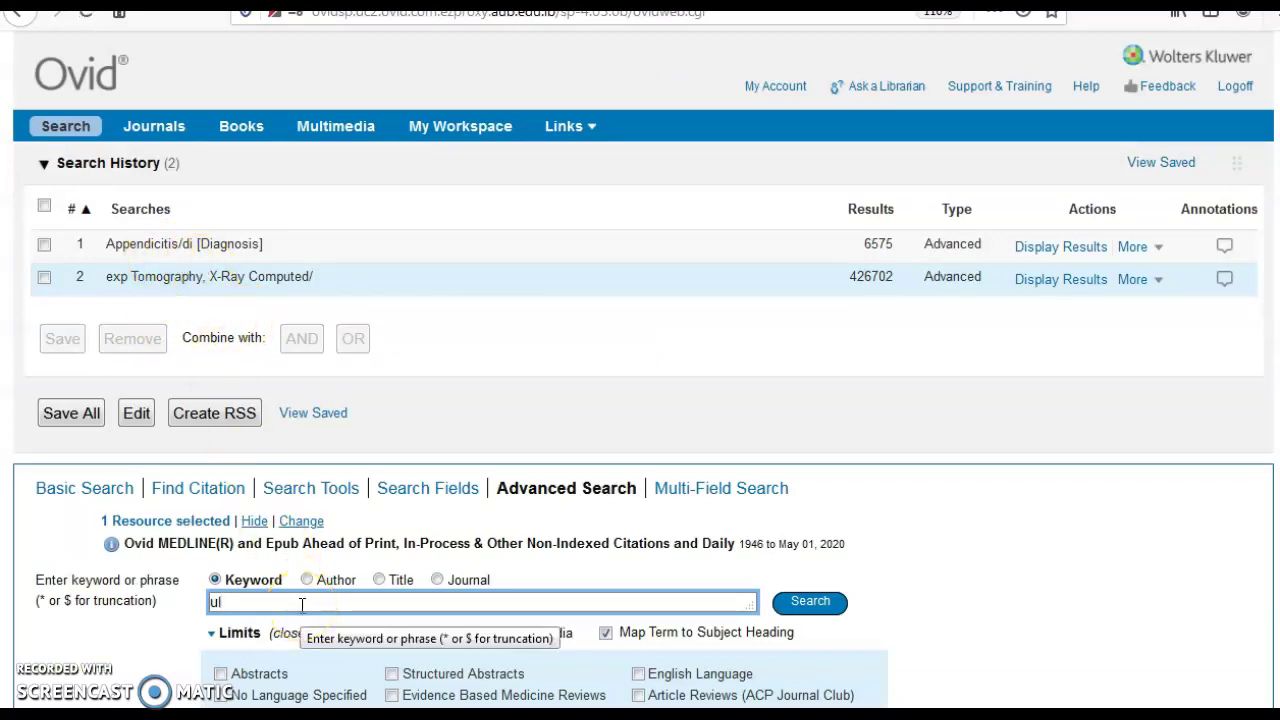
Step: Run a keyword search for "ultrasonography" with mapping to subject headings
type("rason")
type("ography")
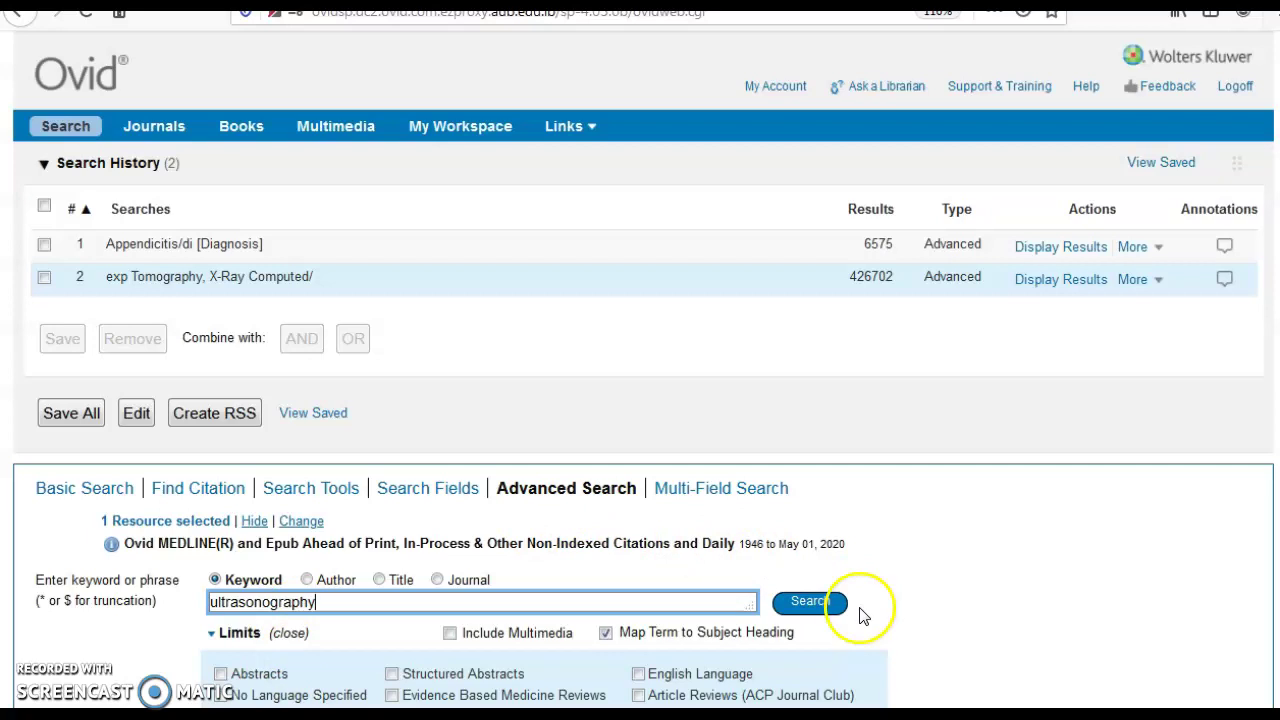
left_click(817, 610)
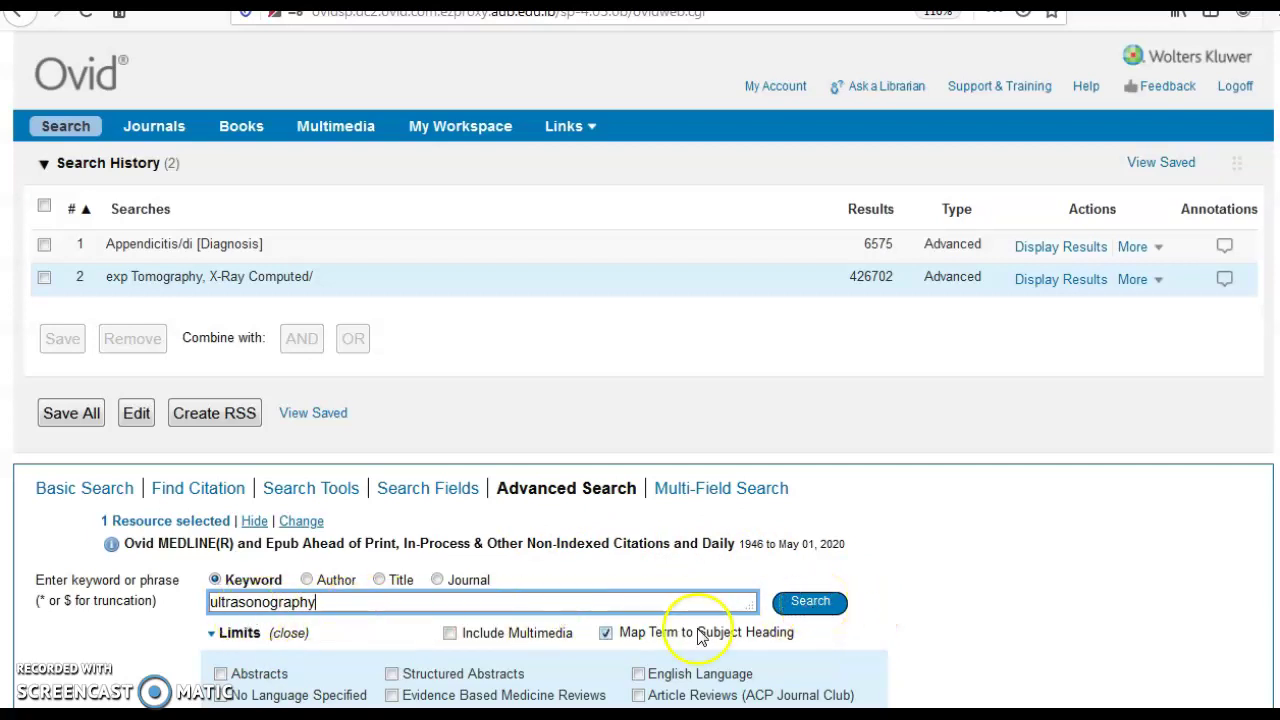
left_click(815, 604)
left_click(775, 606)
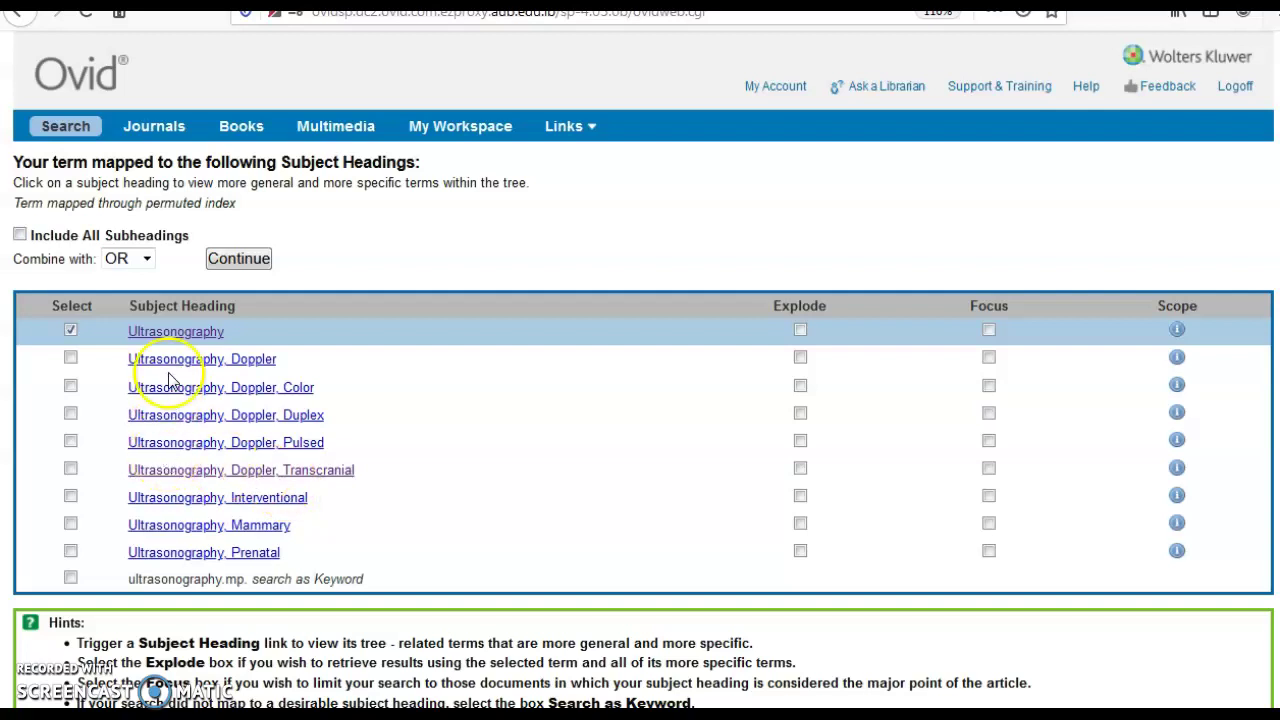
Step: Explode the Ultrasonography heading in its tree and add it to the search history without choosing any subheading
left_click(176, 331)
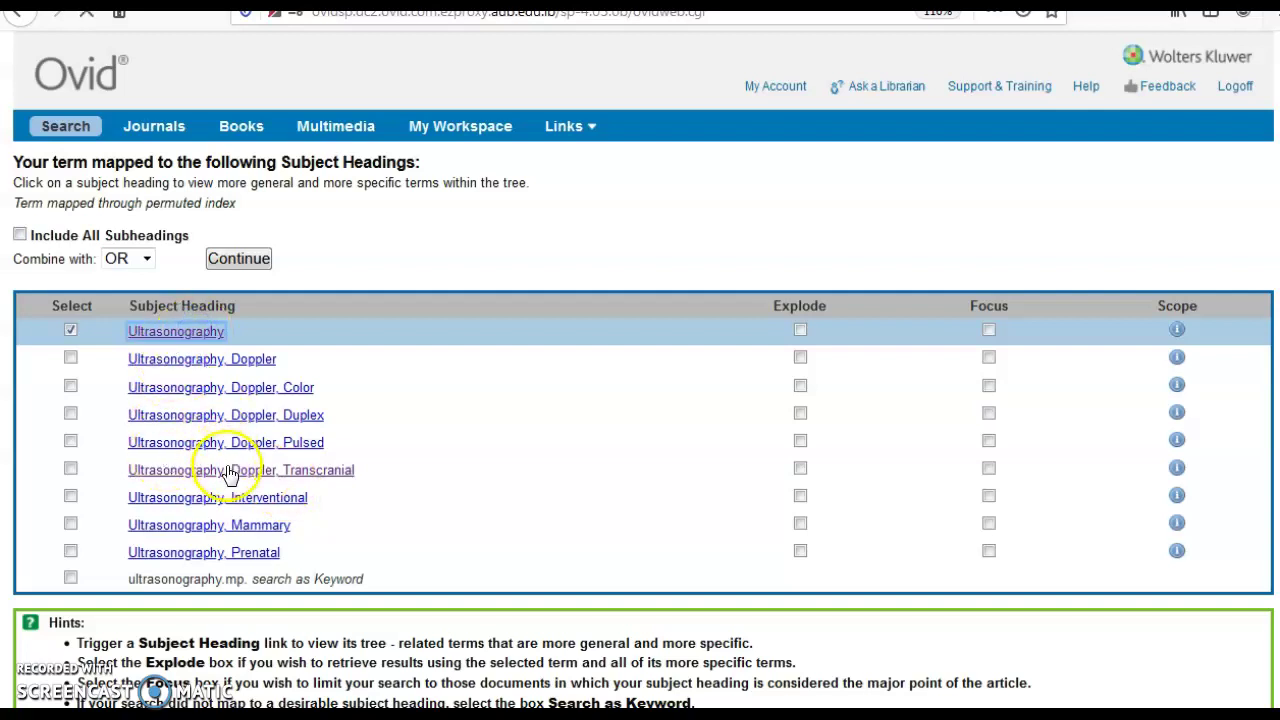
scroll(226, 470, "down", 10)
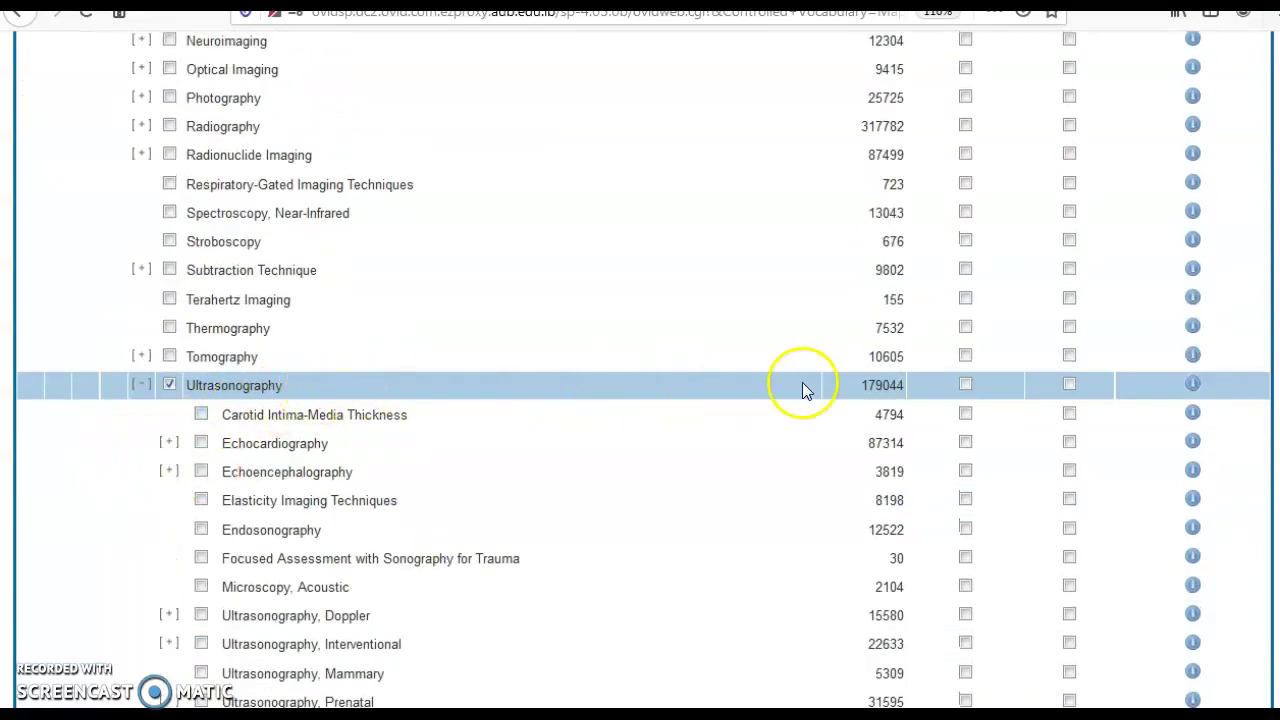
left_click(962, 383)
scroll(570, 455, "up", 10)
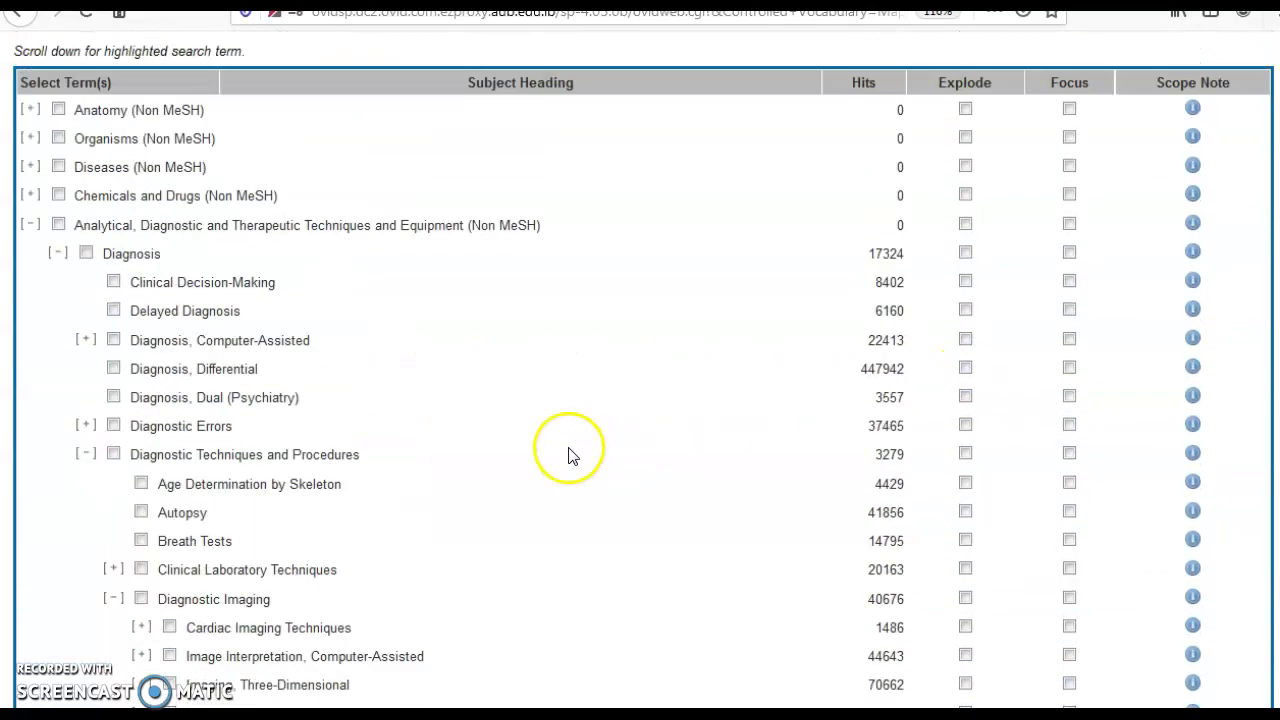
left_click(238, 199)
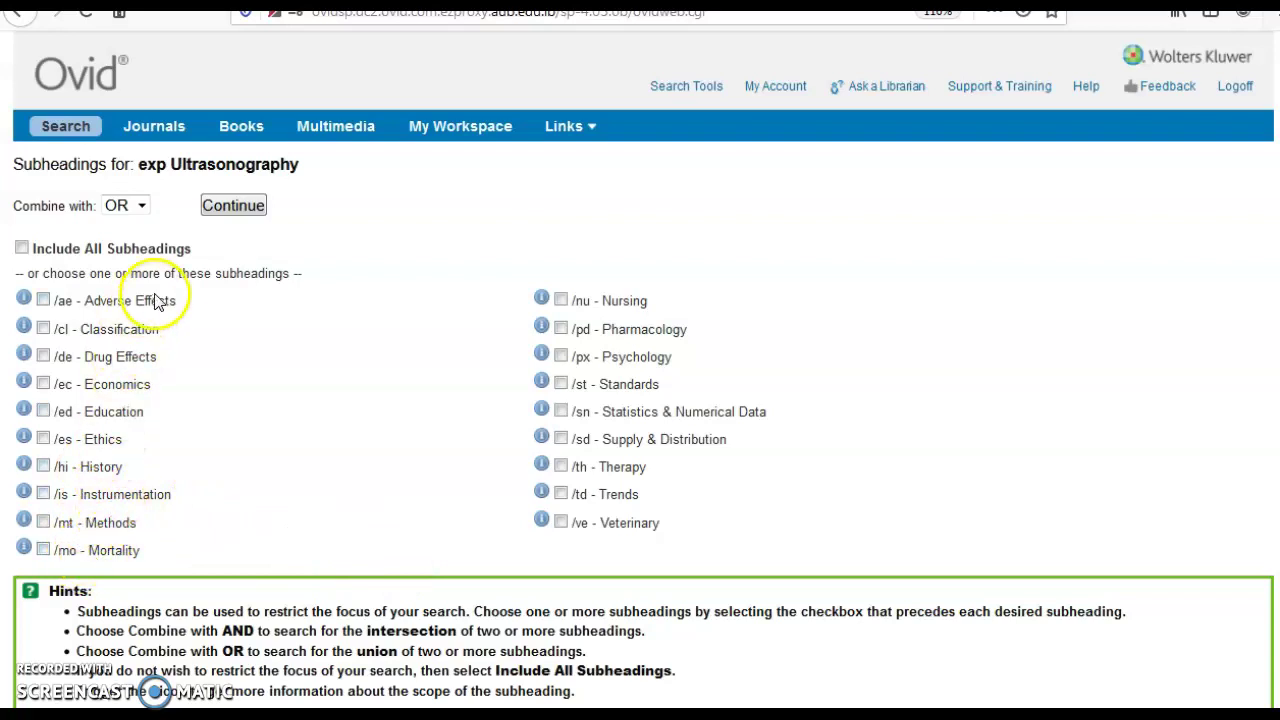
left_click(237, 206)
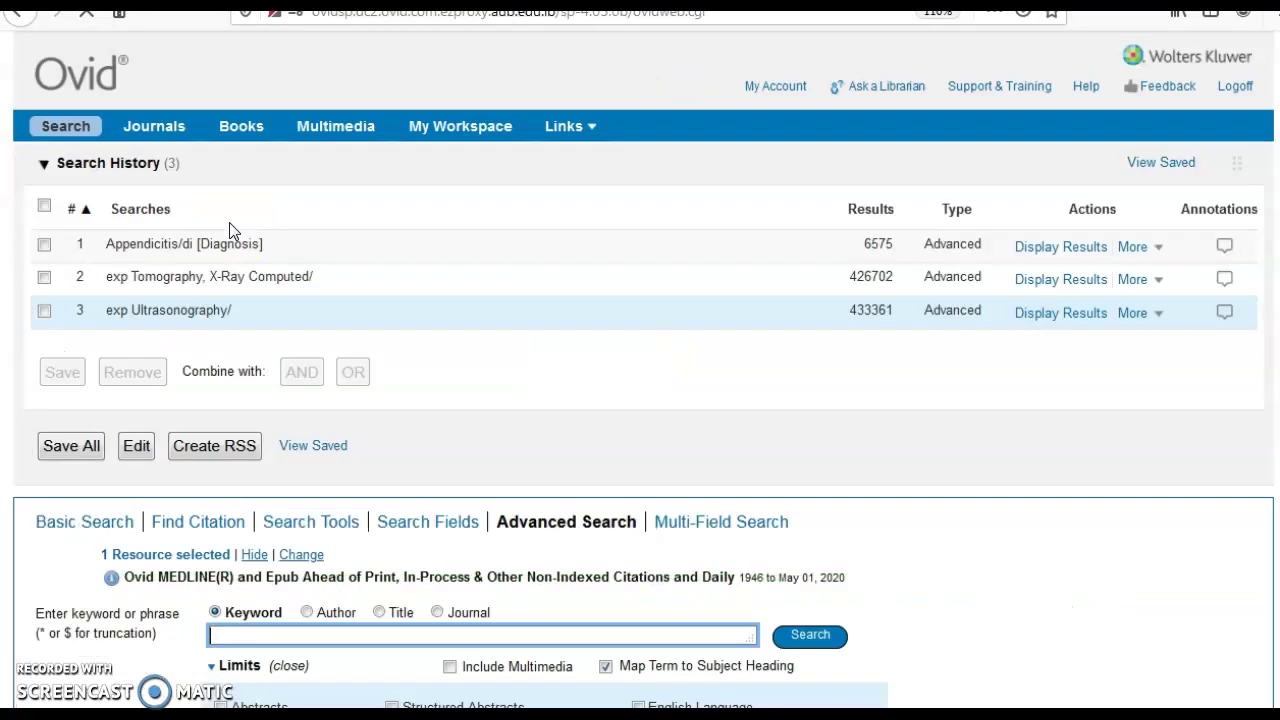
Step: Combine all three searches in the history with AND and open the additional limits for the combined set
left_click(45, 212)
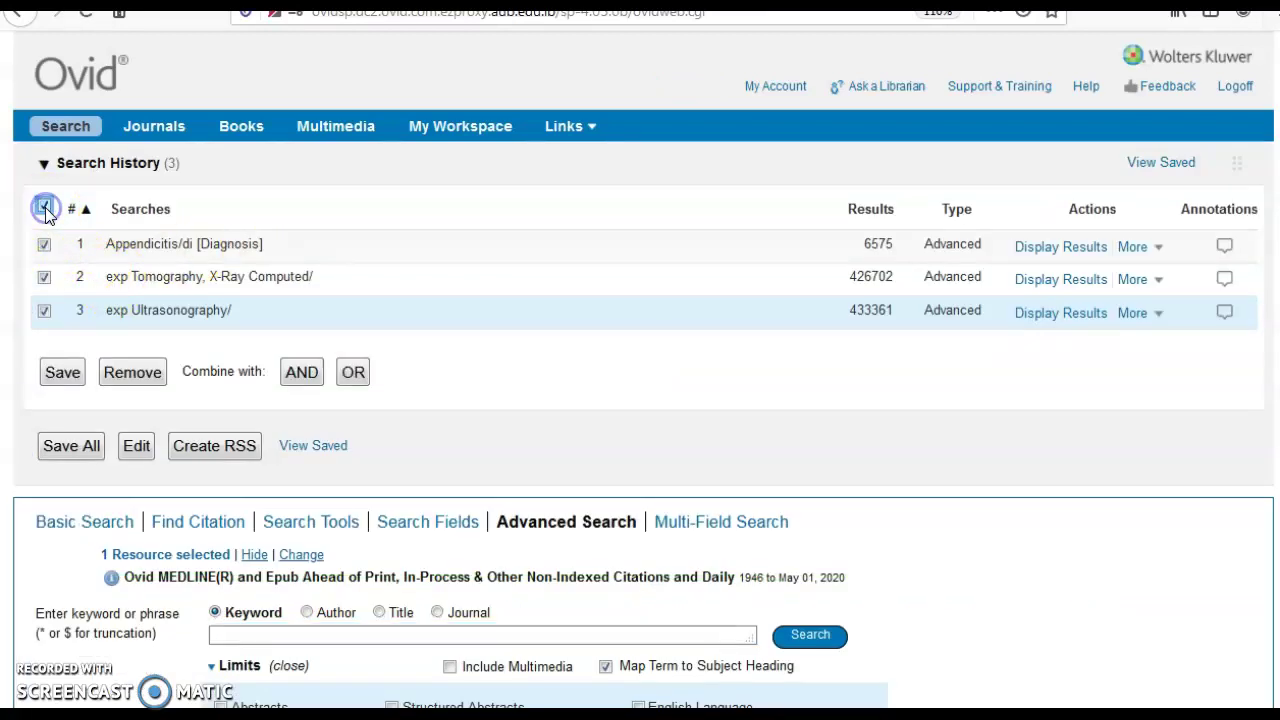
left_click(302, 372)
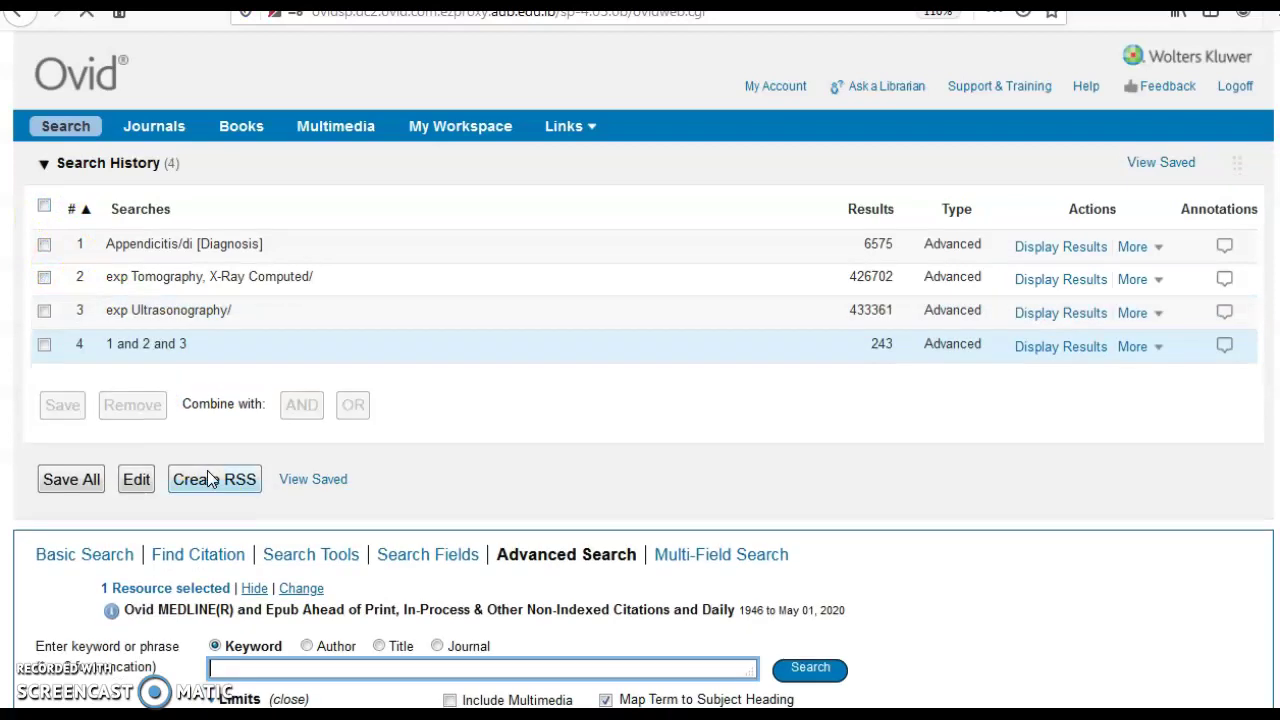
scroll(295, 440, "down", 2)
scroll(284, 440, "down", 3)
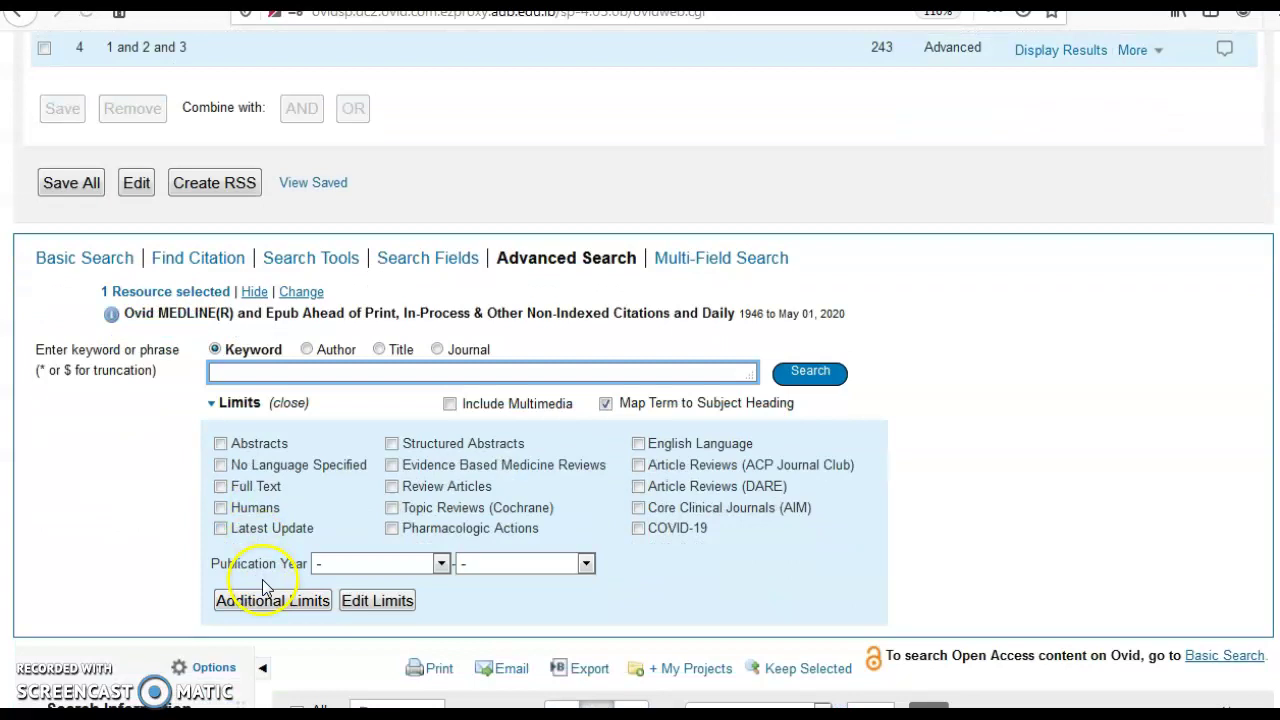
left_click(296, 409)
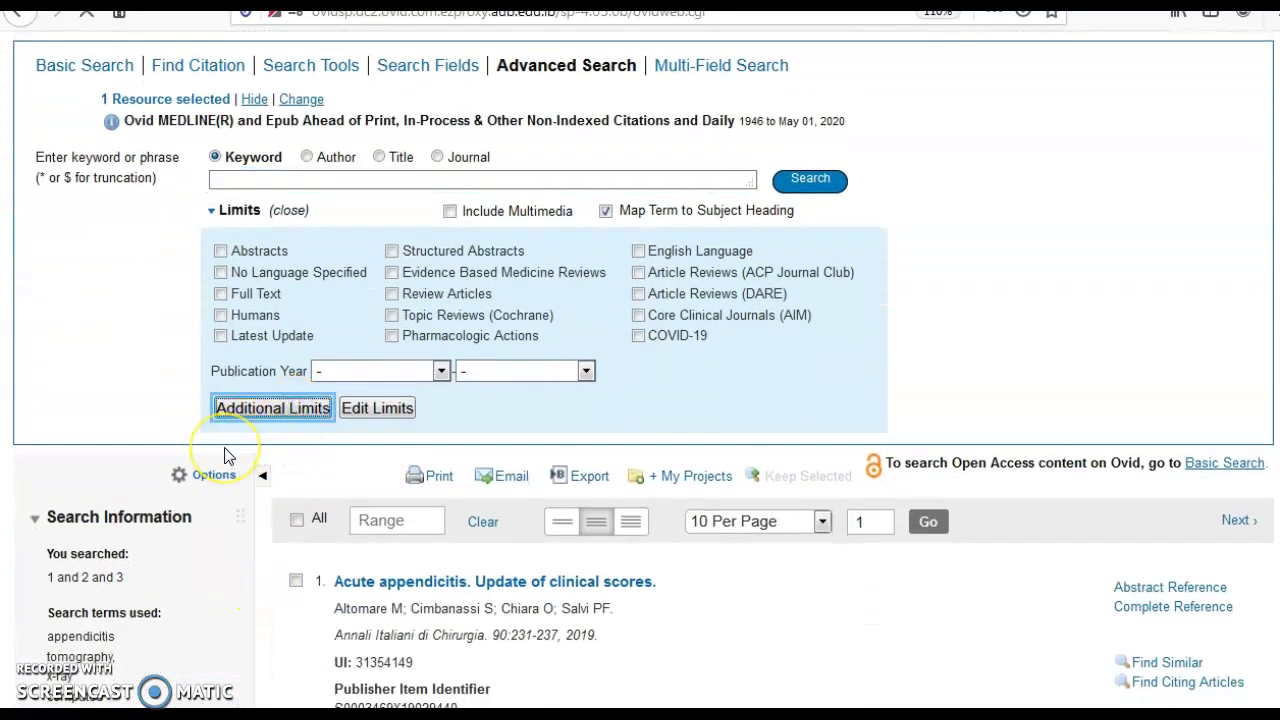
Step: Select the age group All Child (0 to 18 years) as a limit for the combined search
scroll(250, 445, "down", 5)
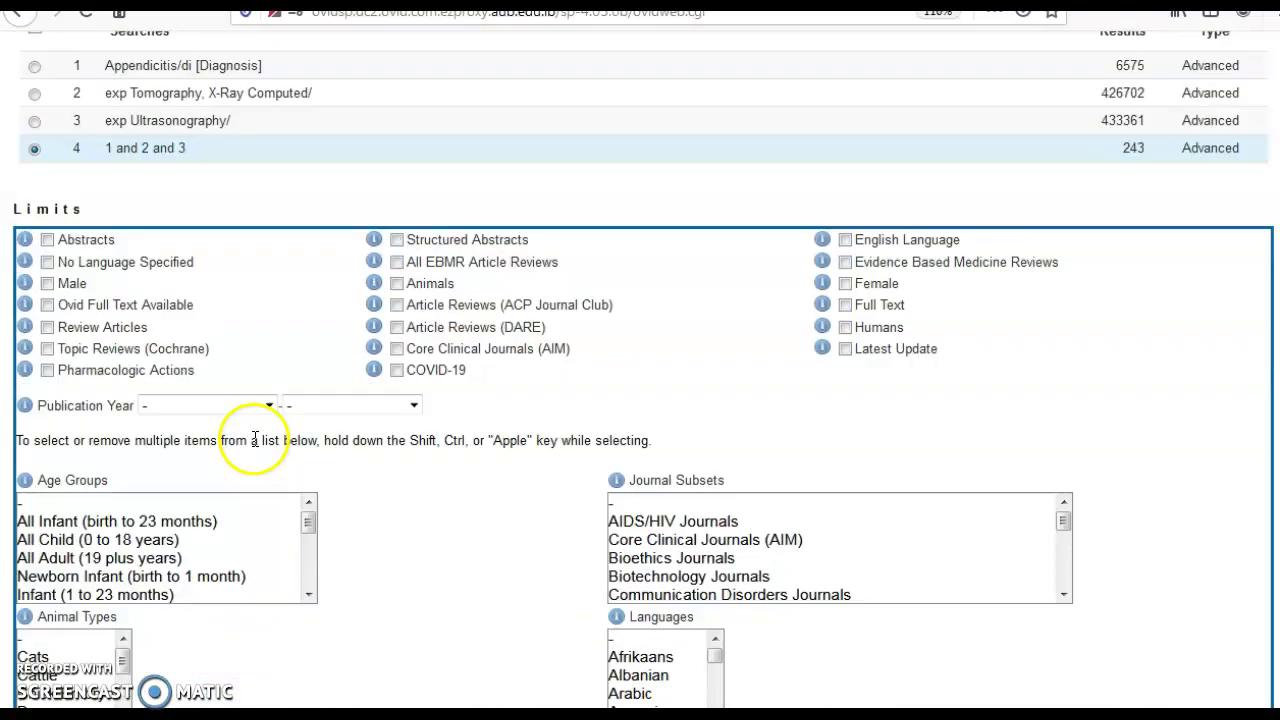
scroll(255, 438, "down", 2)
left_click(110, 295)
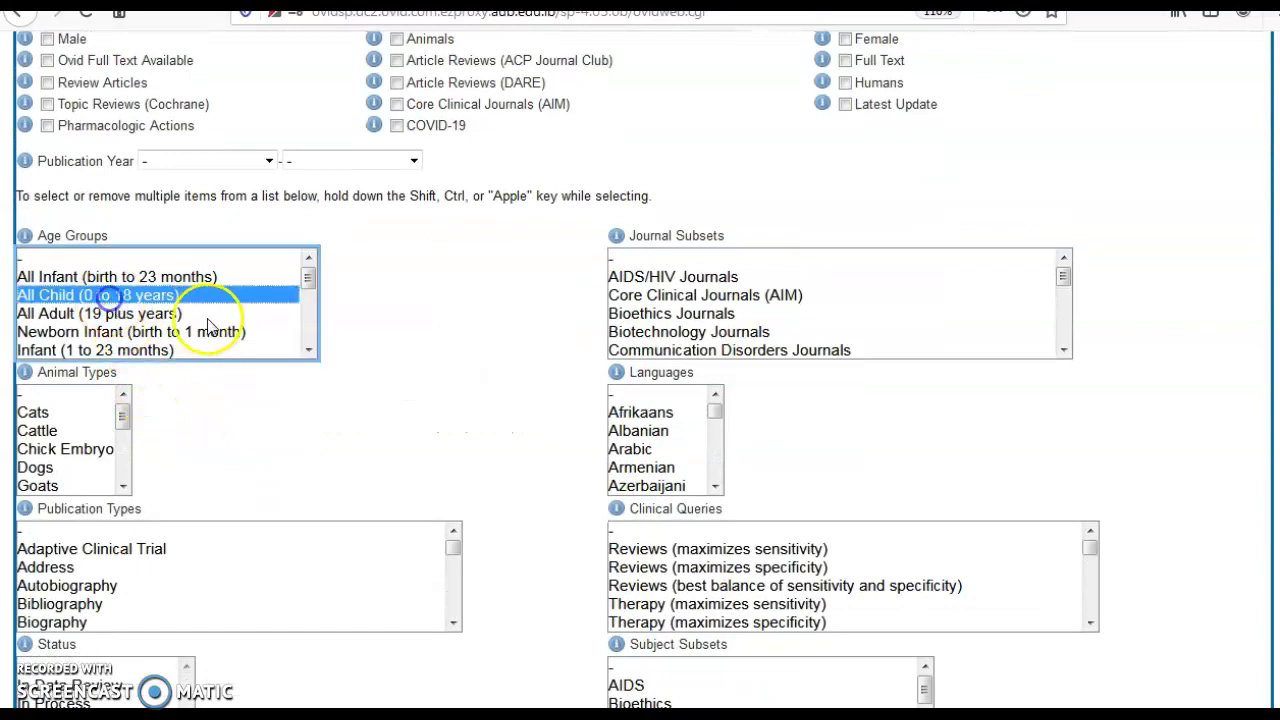
left_click(308, 349)
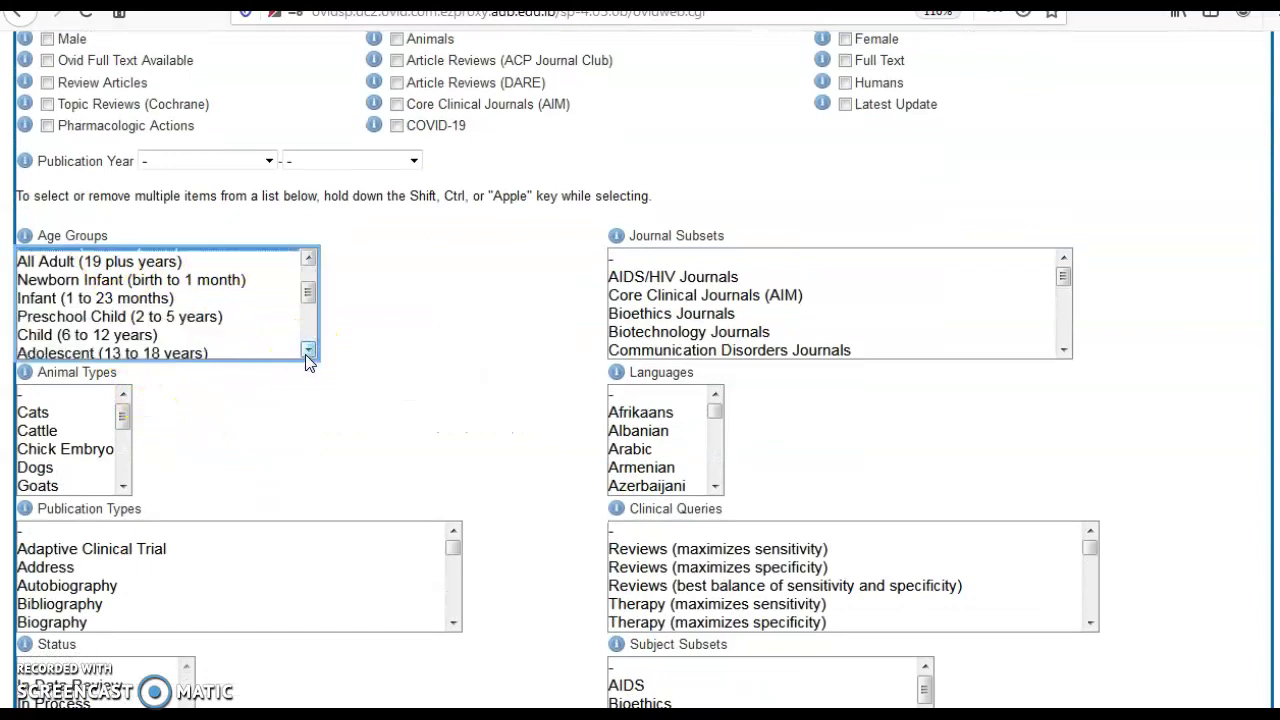
left_click(127, 338)
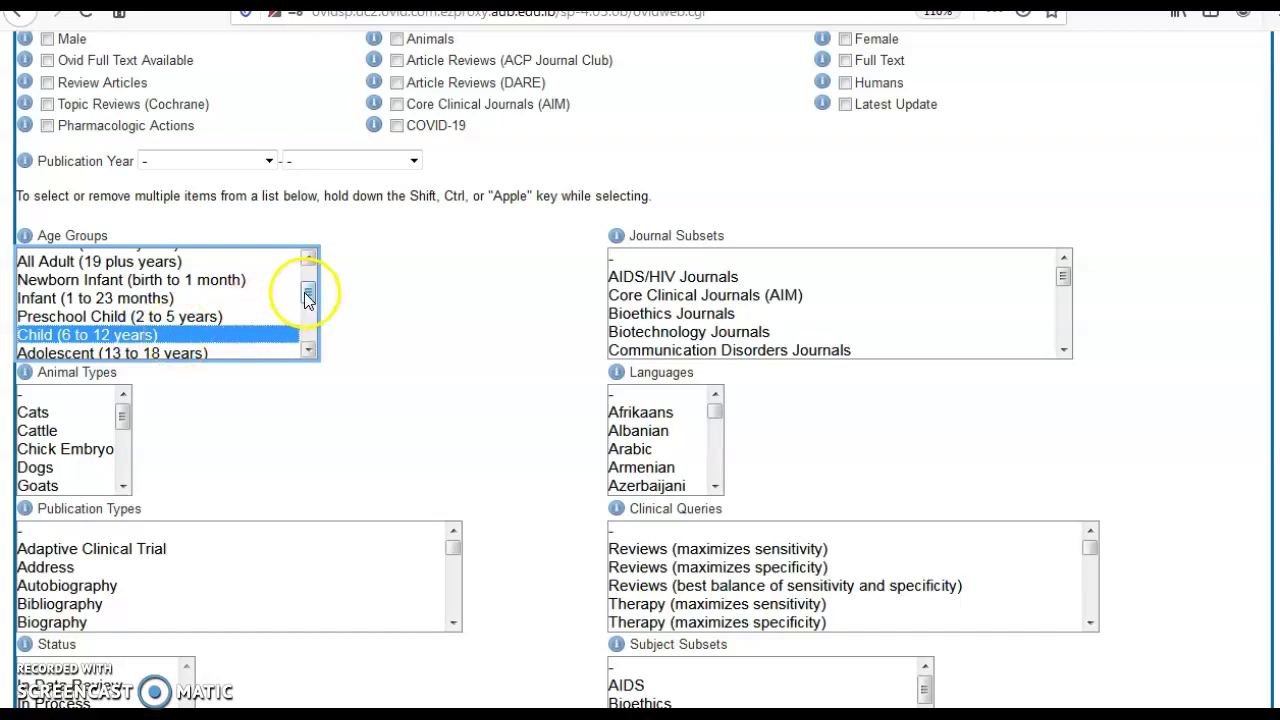
left_click_drag(308, 298, 307, 276)
left_click(190, 291)
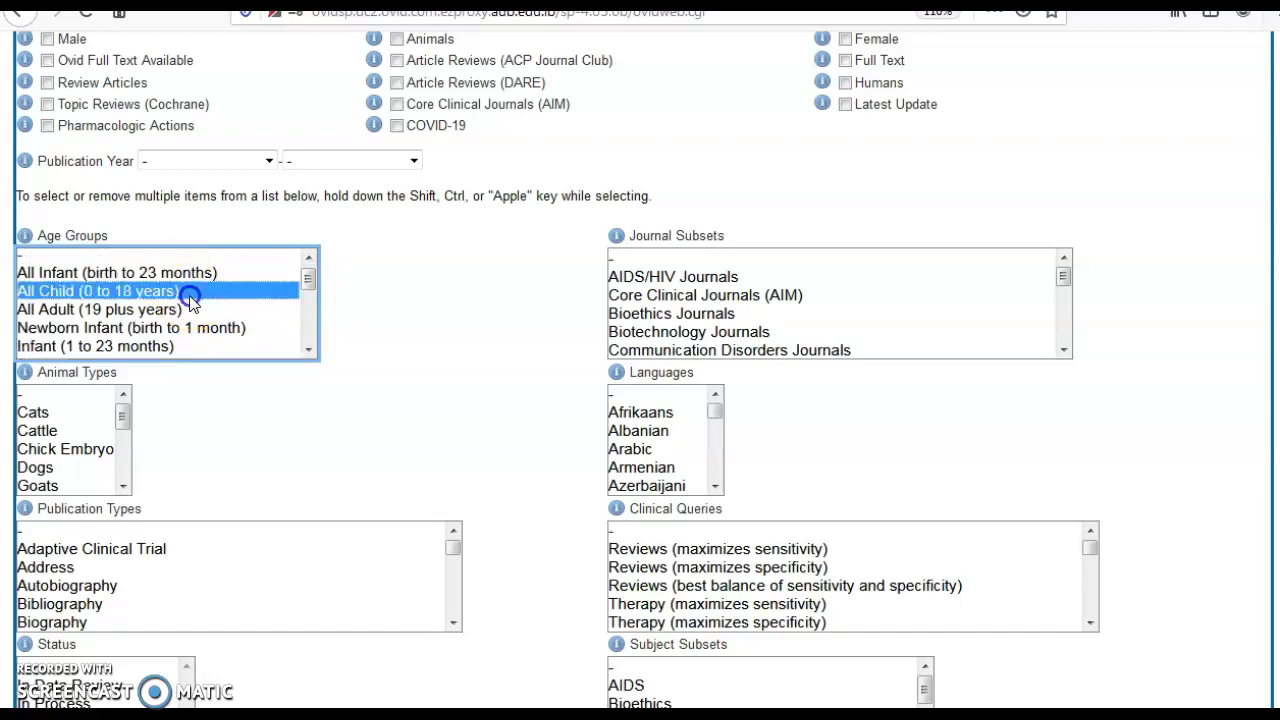
Step: Select the clinical query Diagnosis (maximizes sensitivity) and apply the limits to the combined search
scroll(350, 416, "down", 4)
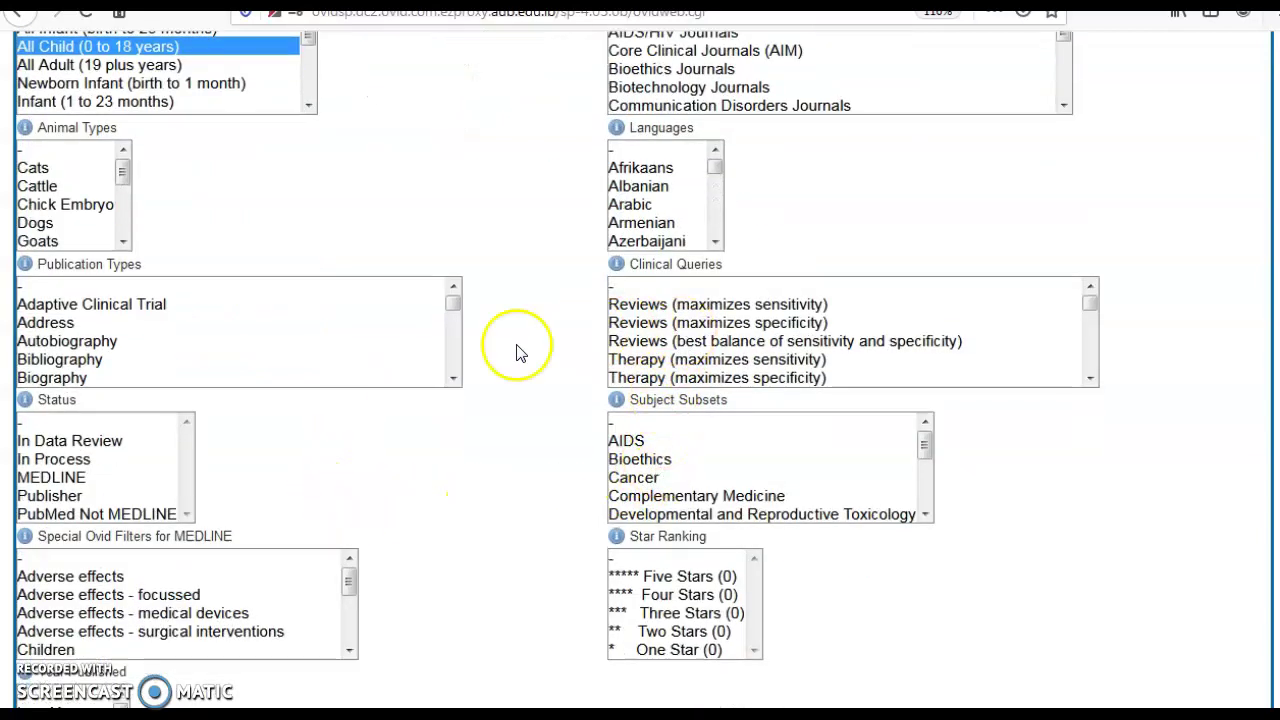
left_click(451, 381)
left_click_drag(451, 381, 458, 260)
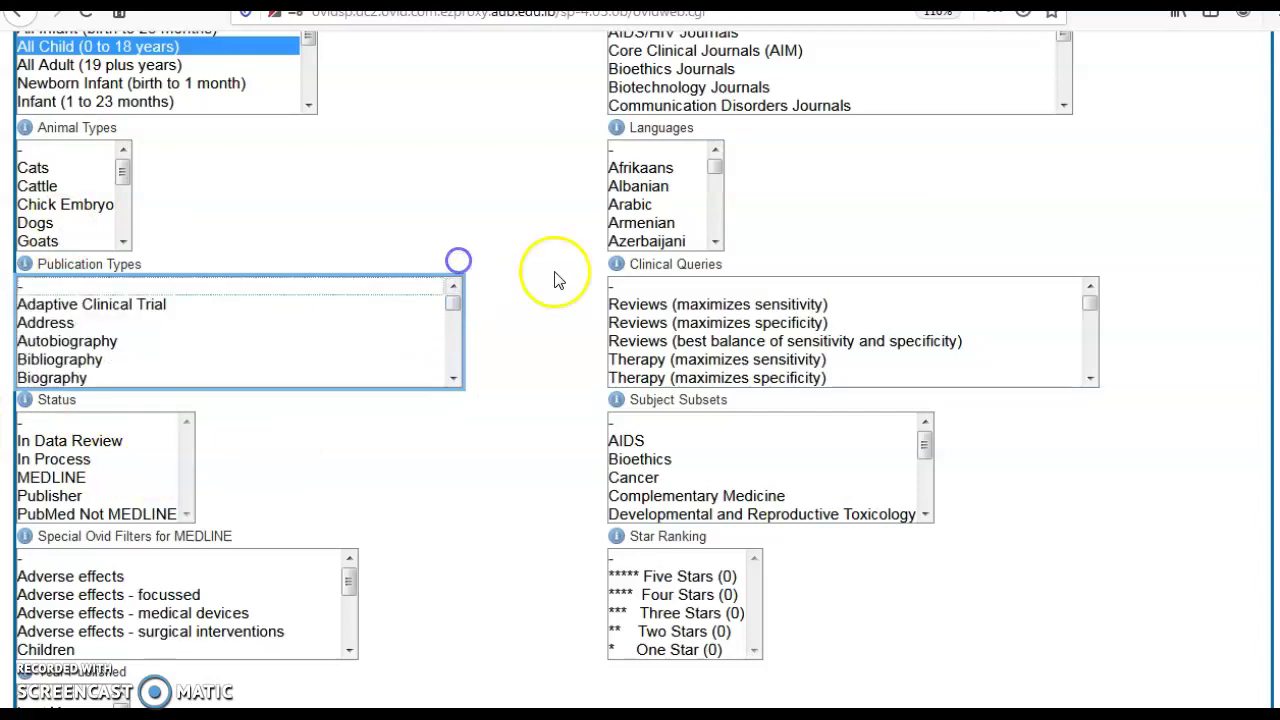
left_click(1089, 380)
scroll(843, 363, "down", 1)
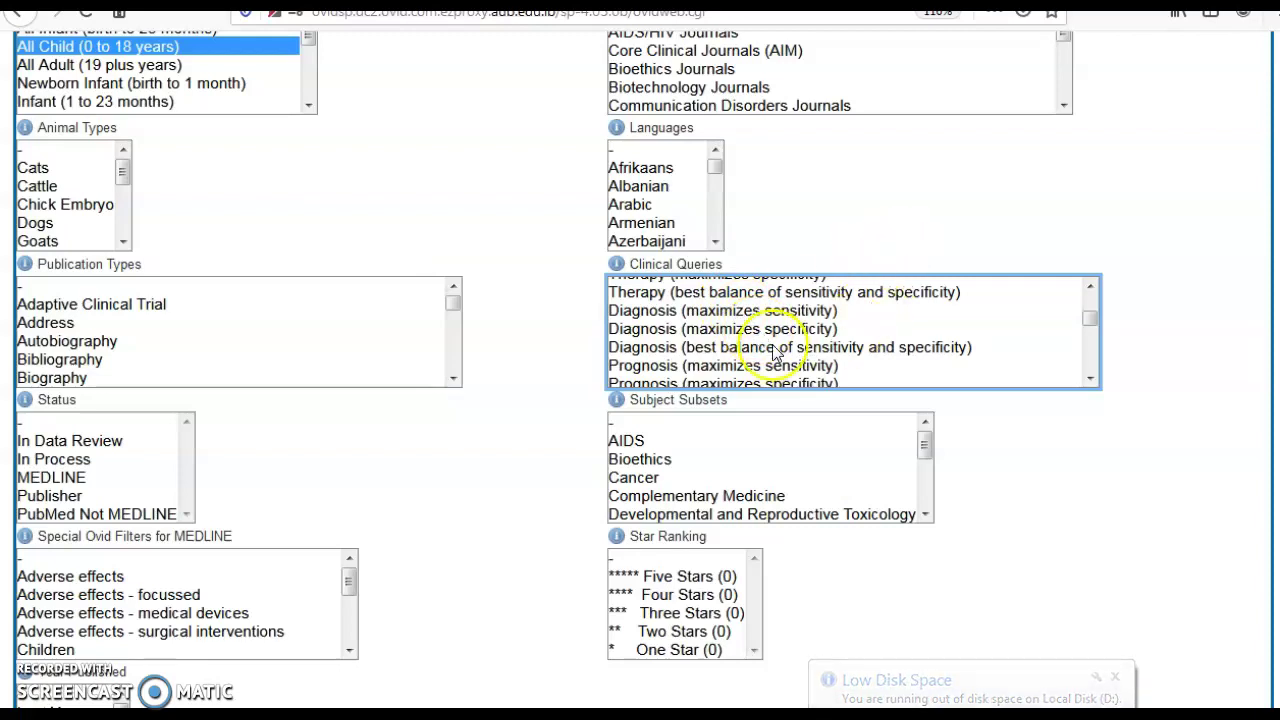
left_click(772, 312)
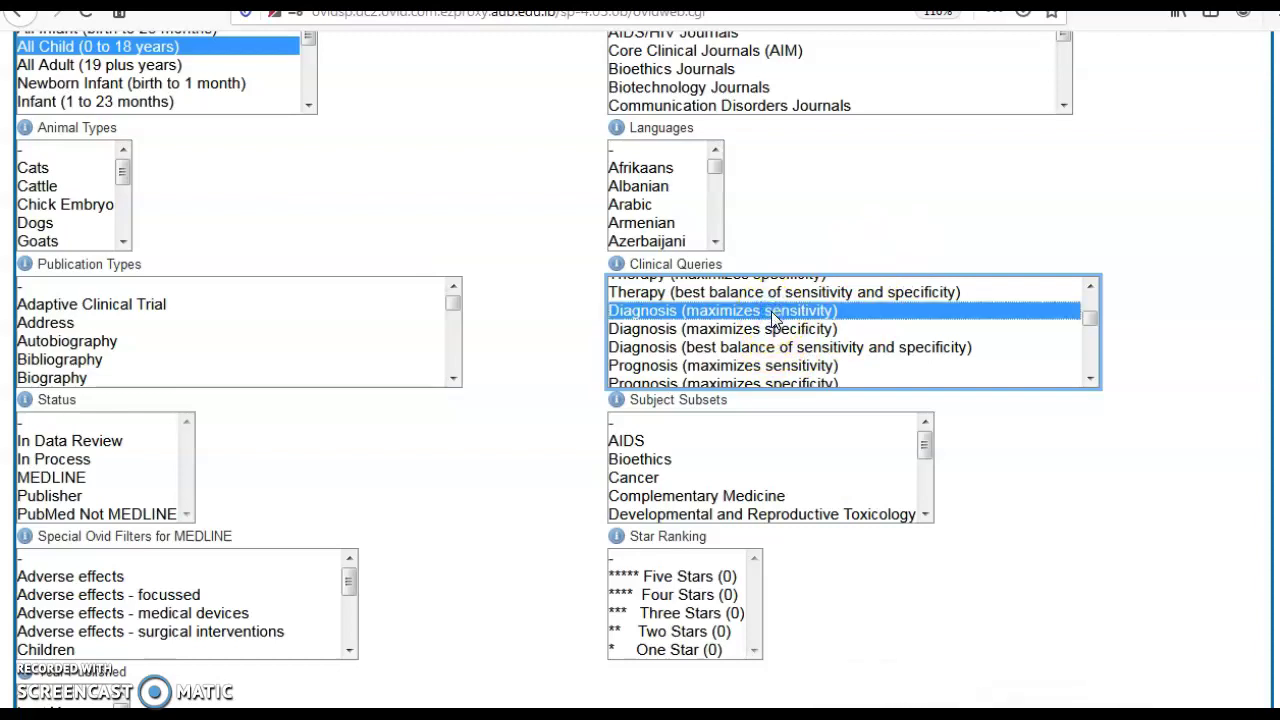
scroll(480, 500, "down", 3)
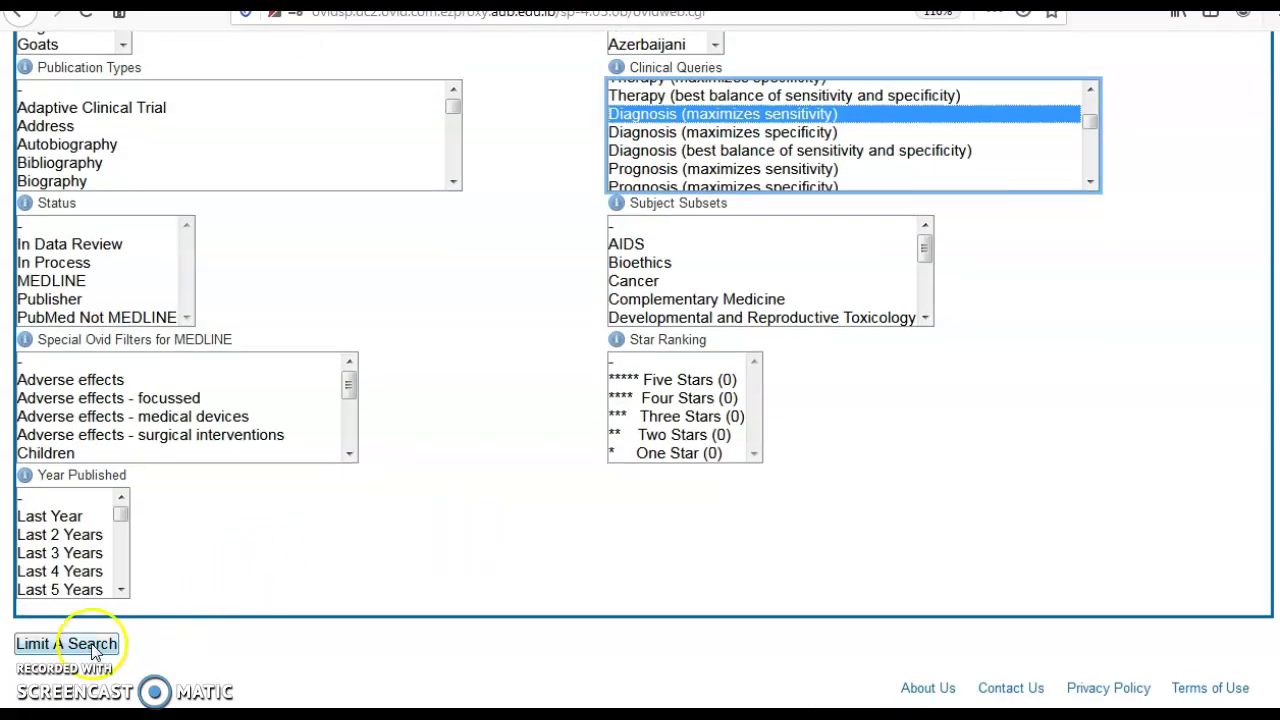
left_click(94, 650)
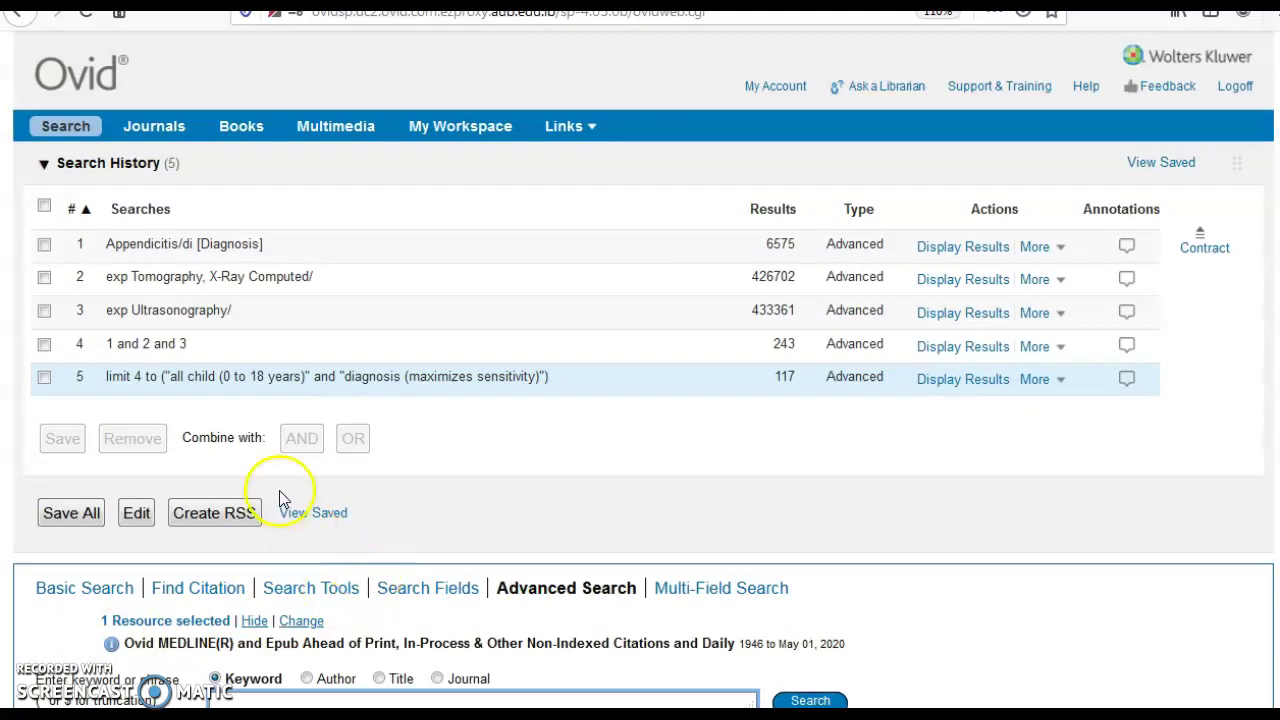
Step: Run a focused combination of the first three searches with the query "*1 and *2 and *3"
scroll(517, 589, "down", 2)
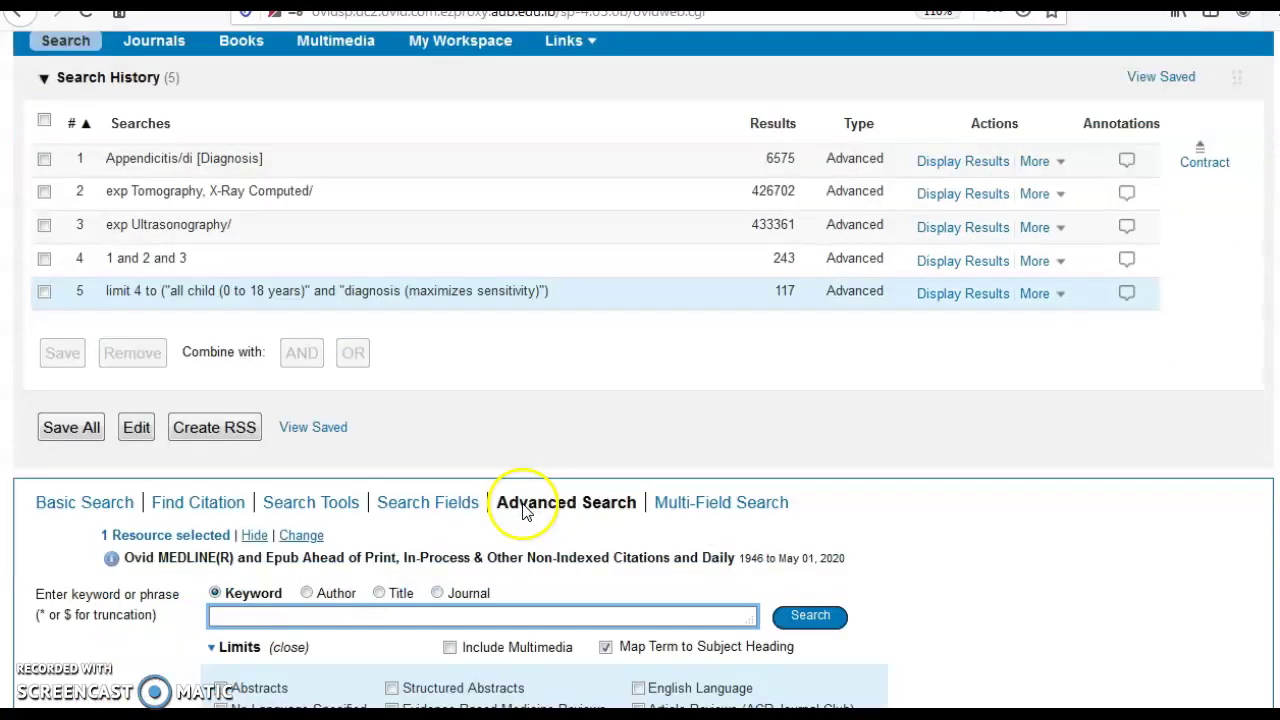
scroll(237, 302, "up", 1)
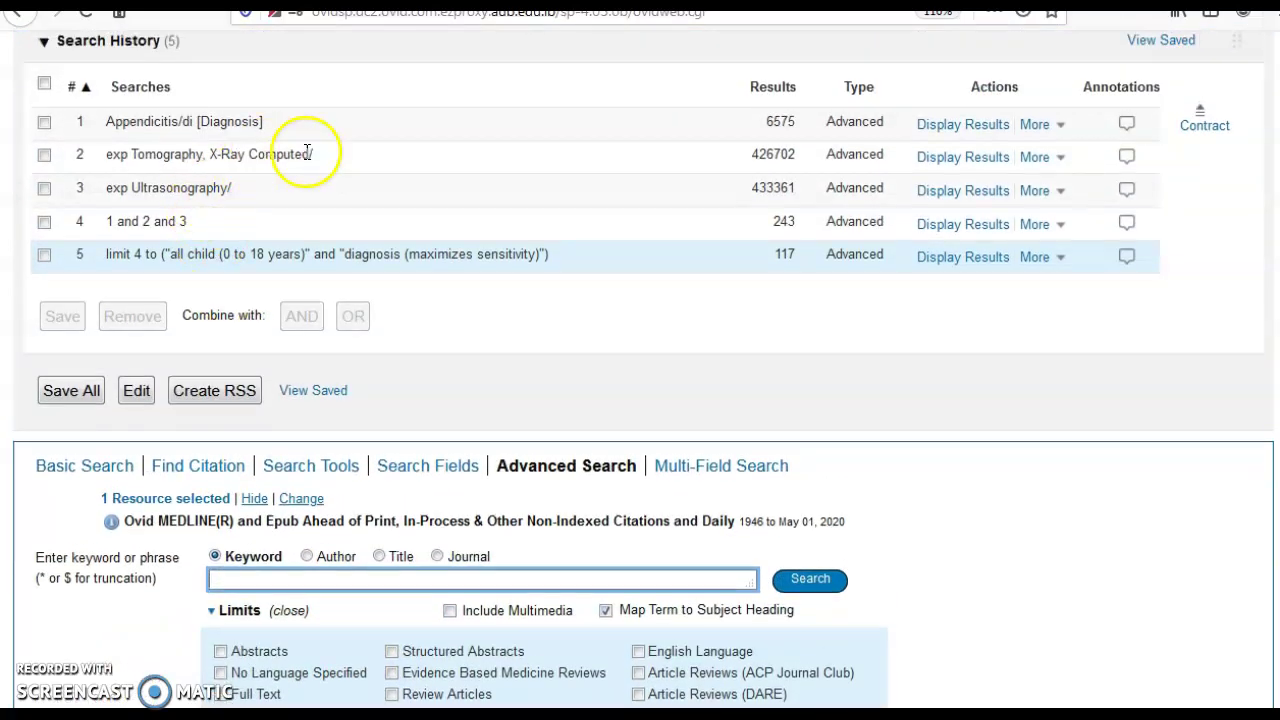
left_click(268, 578)
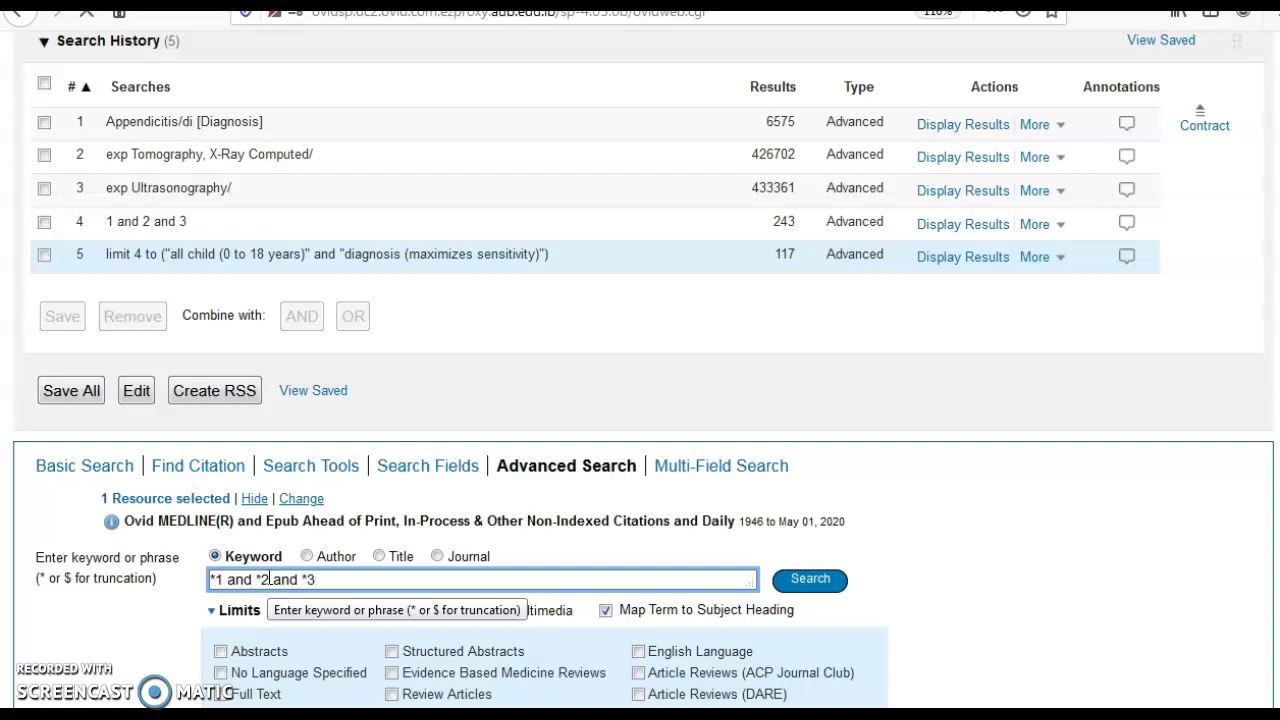
key("Return")
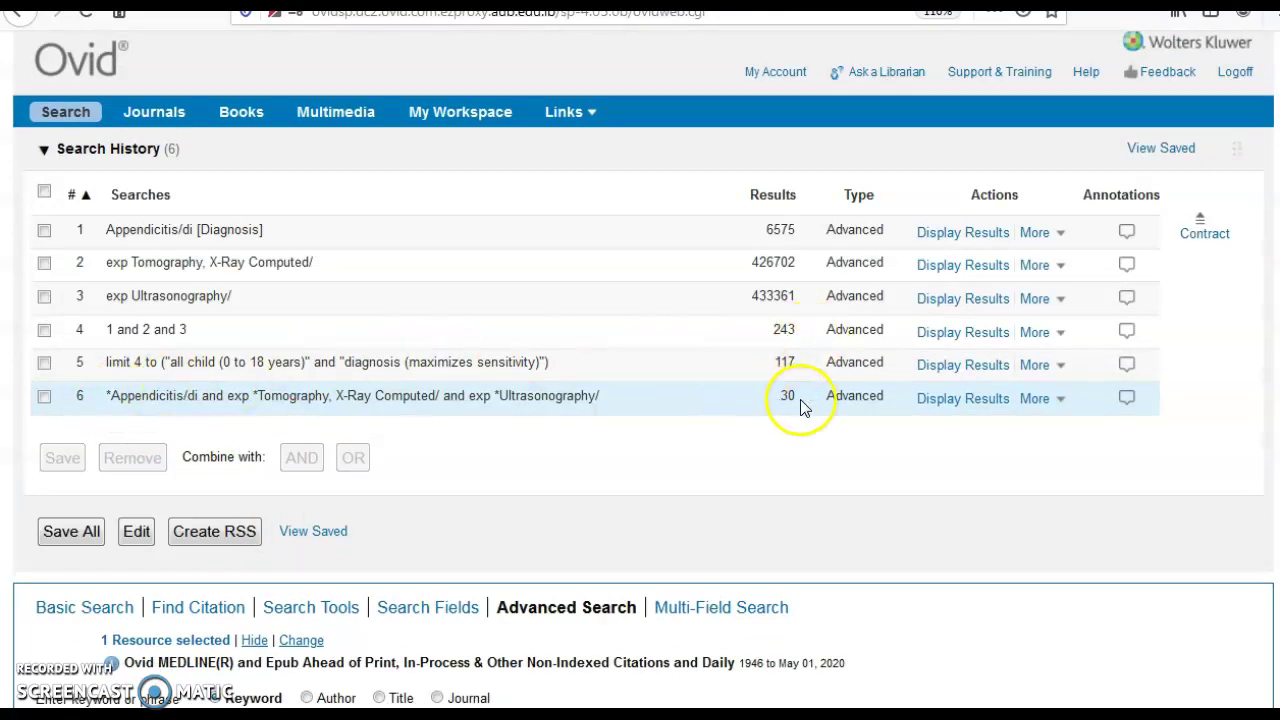
Step: Open the additional limits for the focused search and select the age group All Child (0 to 18 years)
scroll(230, 440, "down", 10)
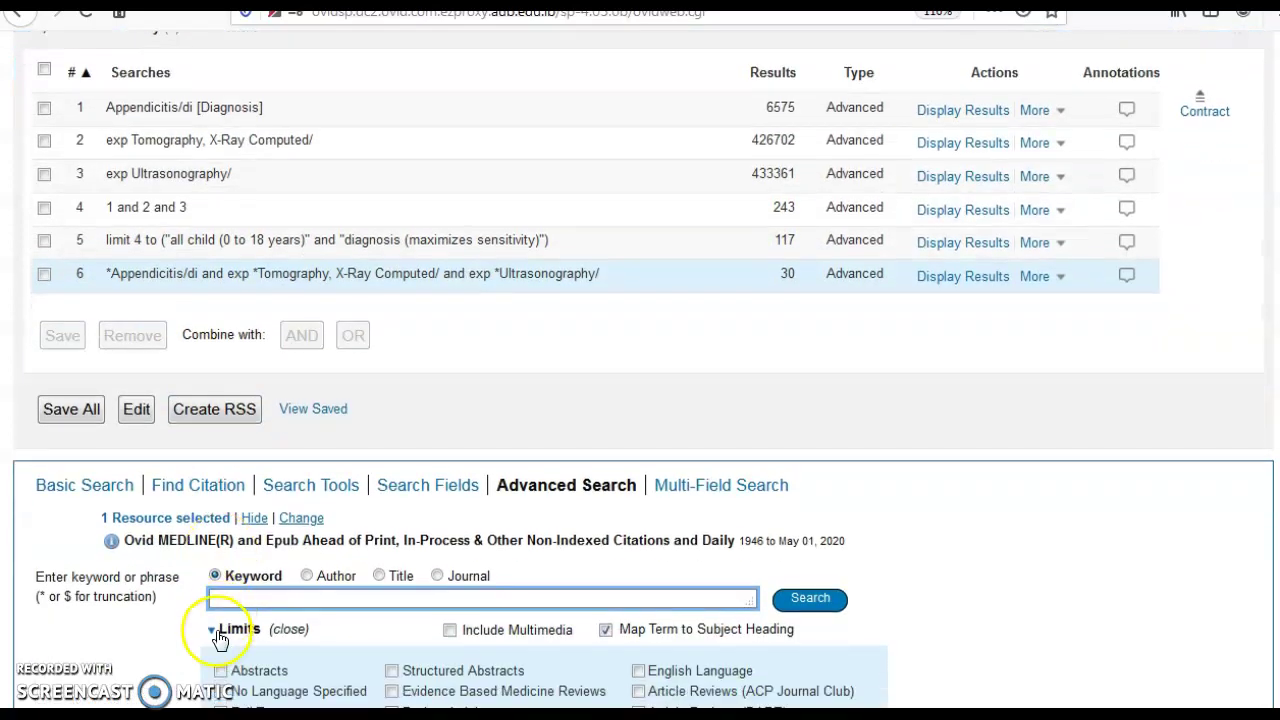
left_click(307, 340)
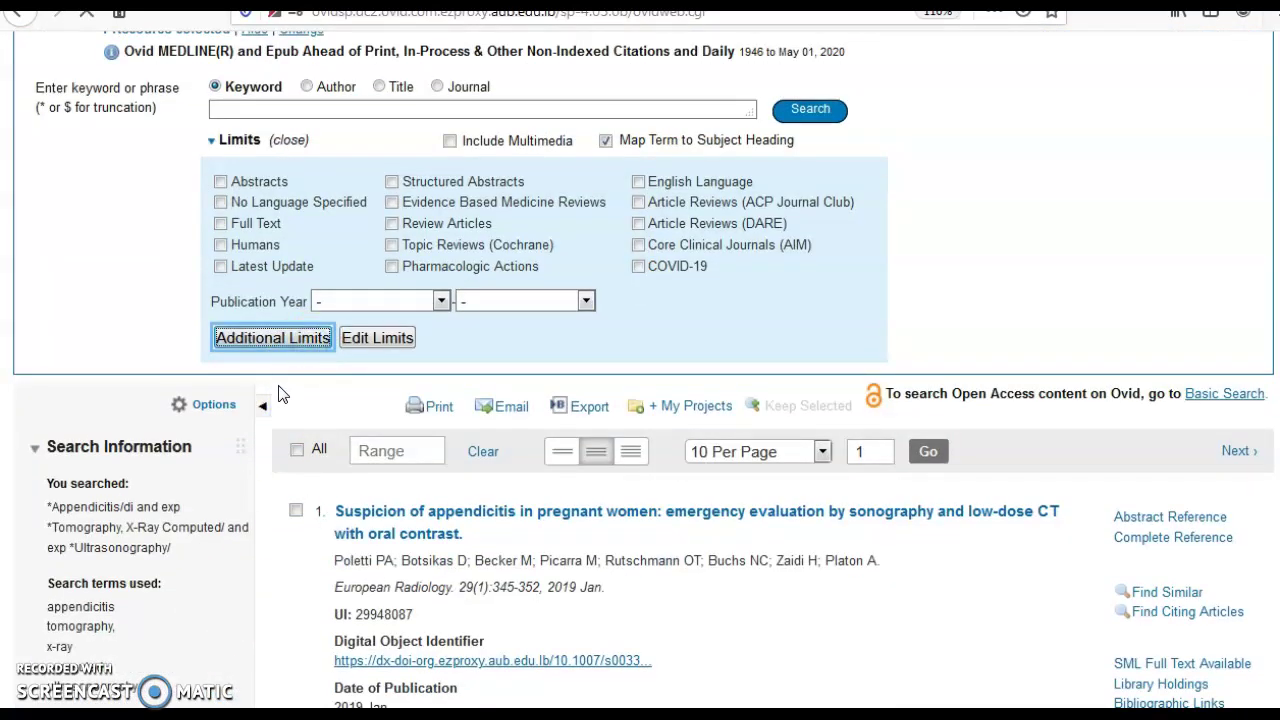
scroll(270, 490, "down", 10)
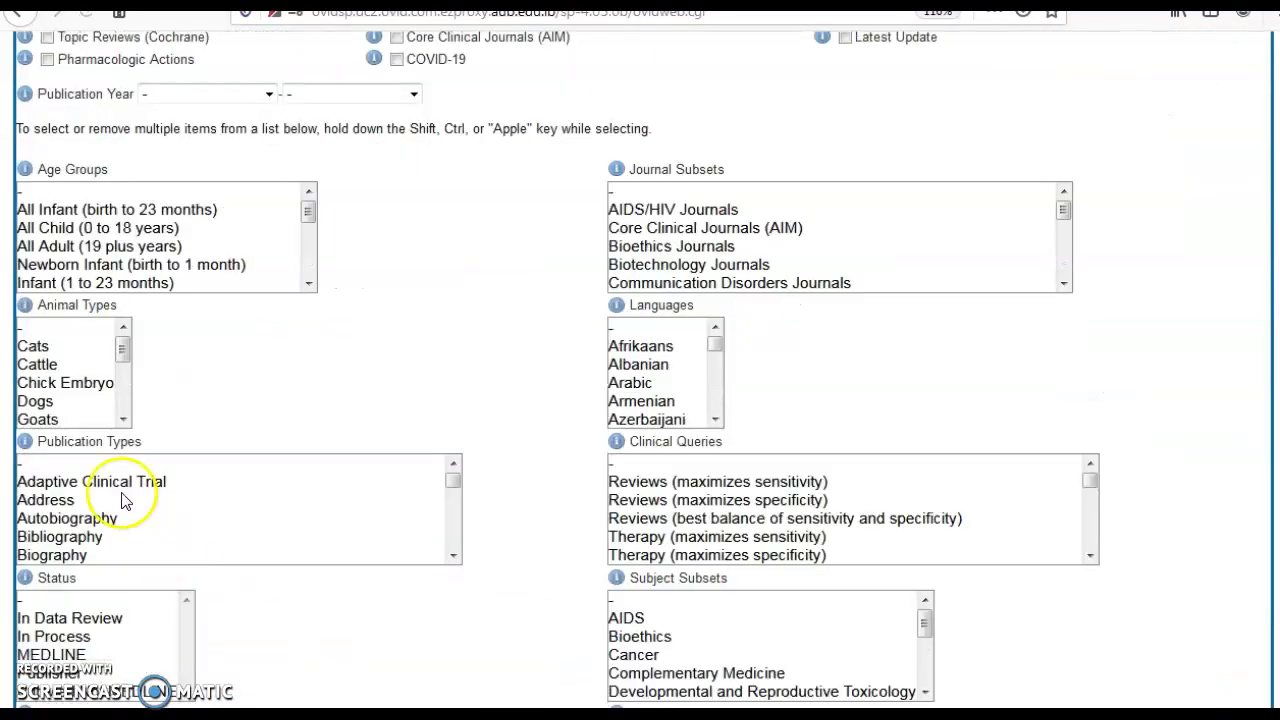
left_click(92, 230)
Step: Select the clinical query Diagnosis (maximizes specificity) and apply the limits to the focused search
scroll(660, 495, "down", 3)
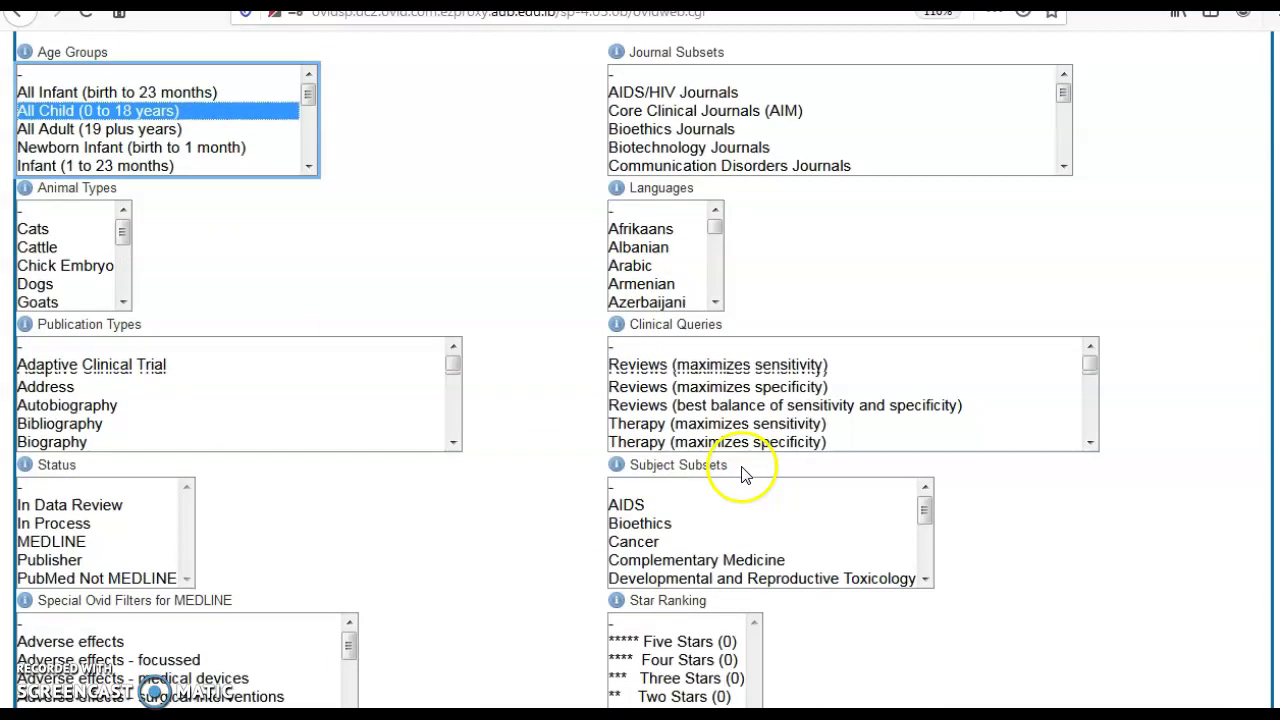
scroll(785, 425, "down", 3)
scroll(745, 380, "up", 2)
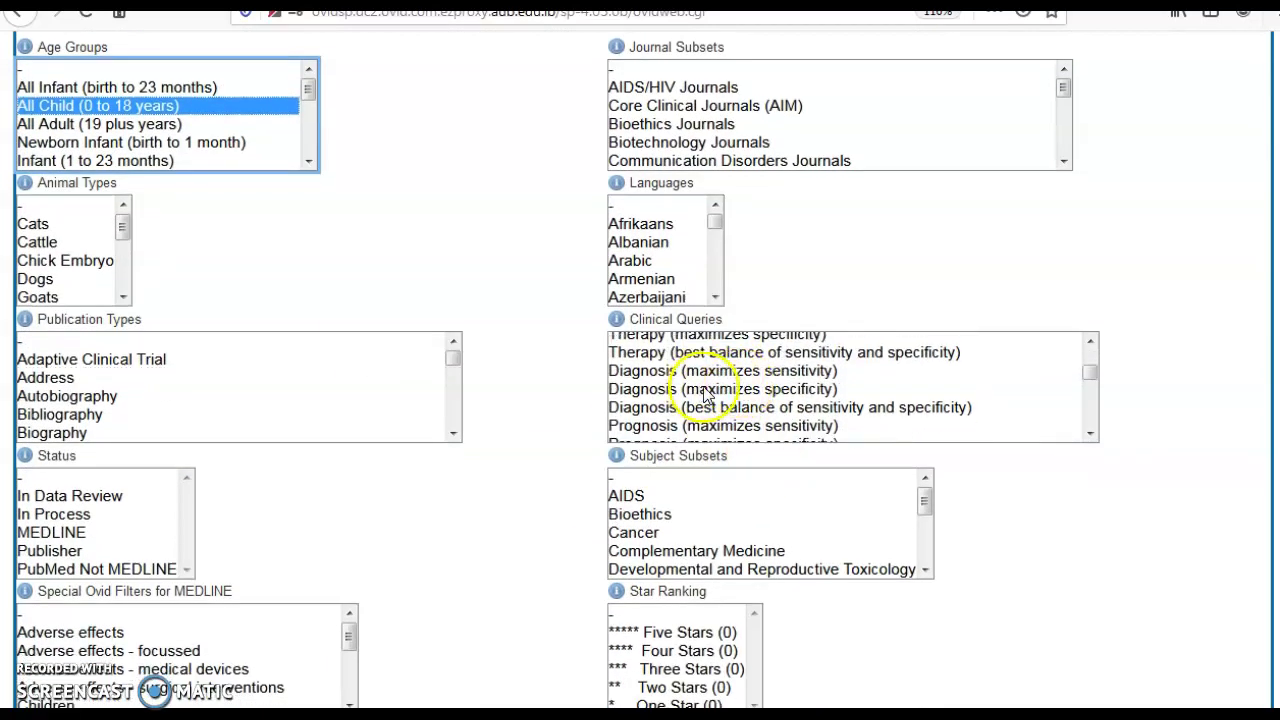
left_click(745, 389)
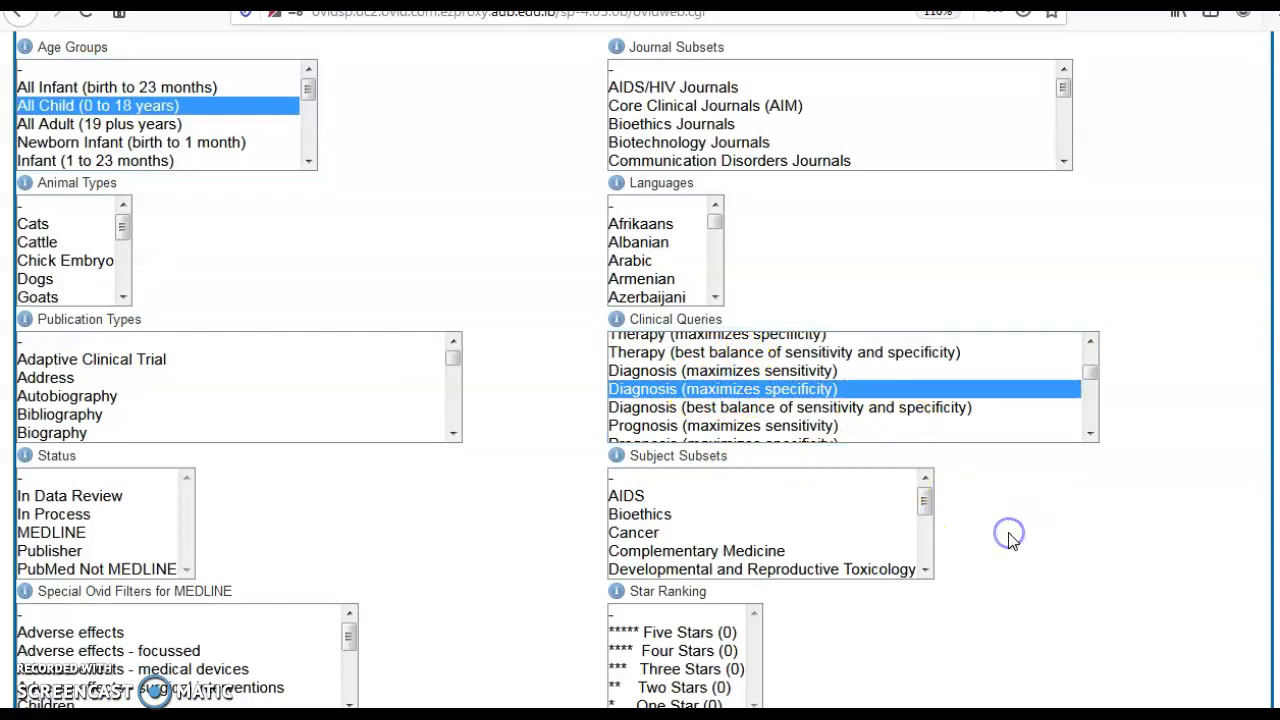
scroll(1008, 534, "down", 5)
left_click(38, 648)
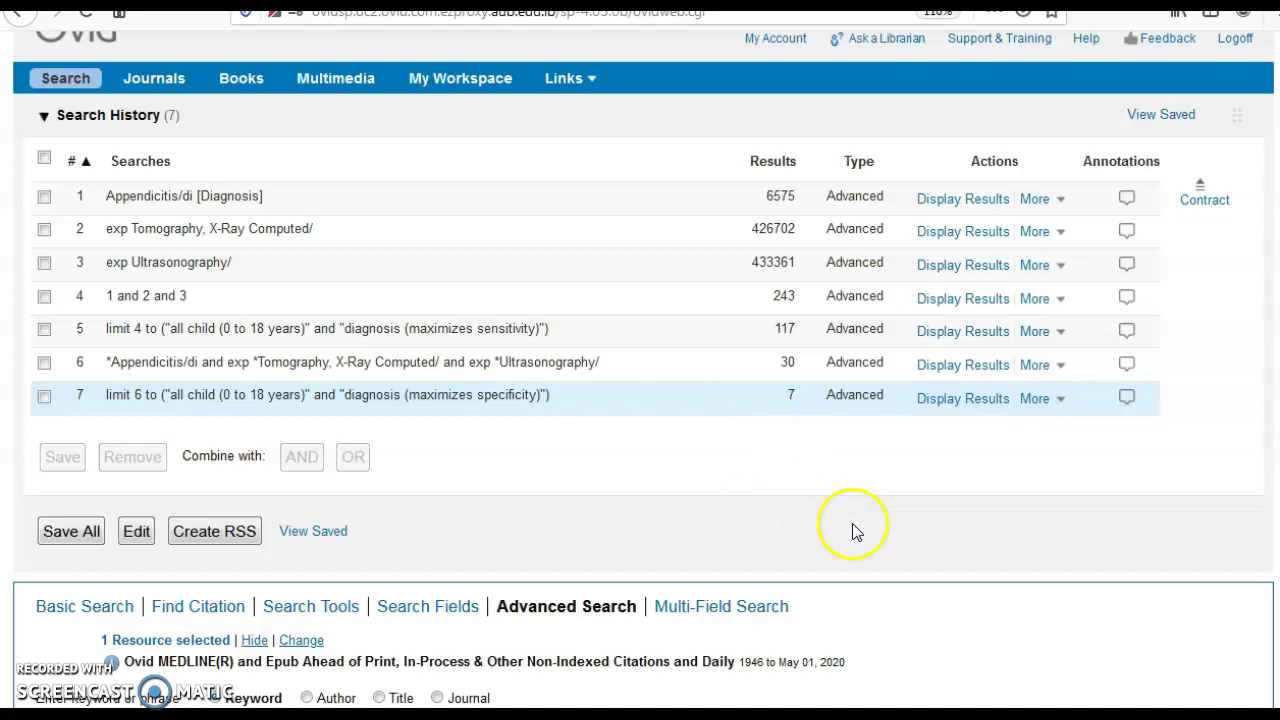
scroll(757, 424, "down", 1)
scroll(767, 425, "down", 4)
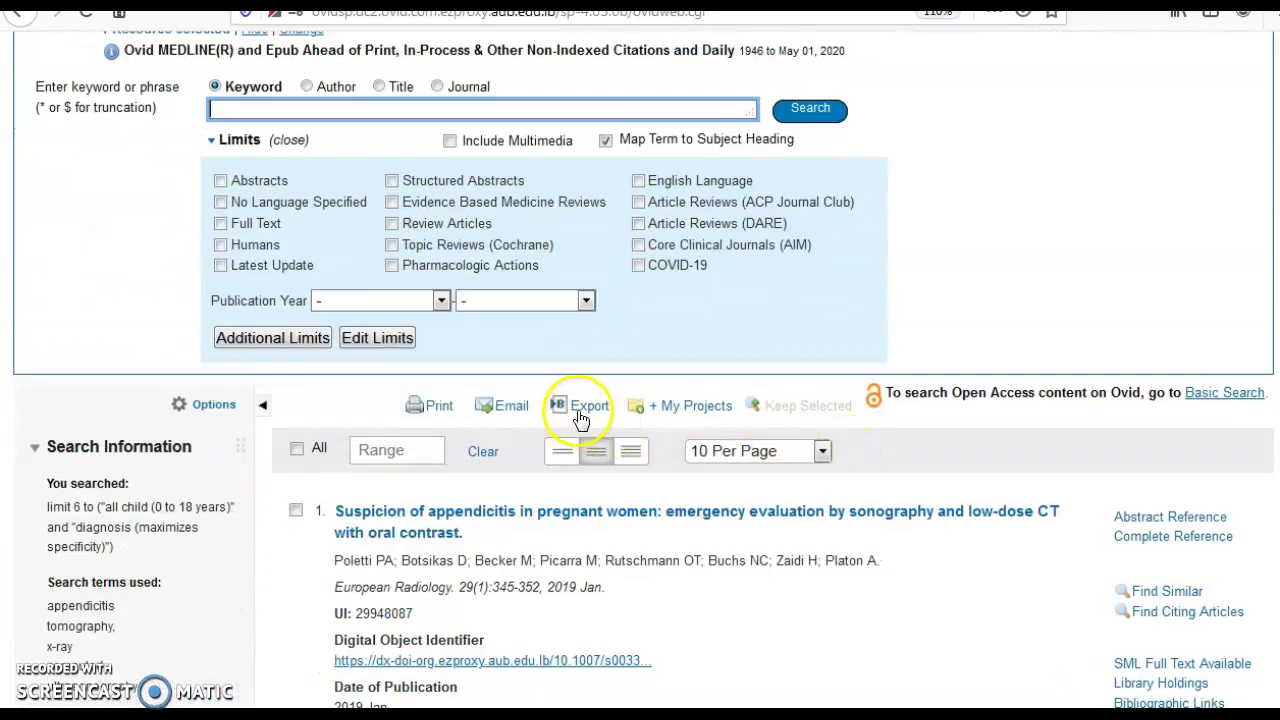
left_click(585, 414)
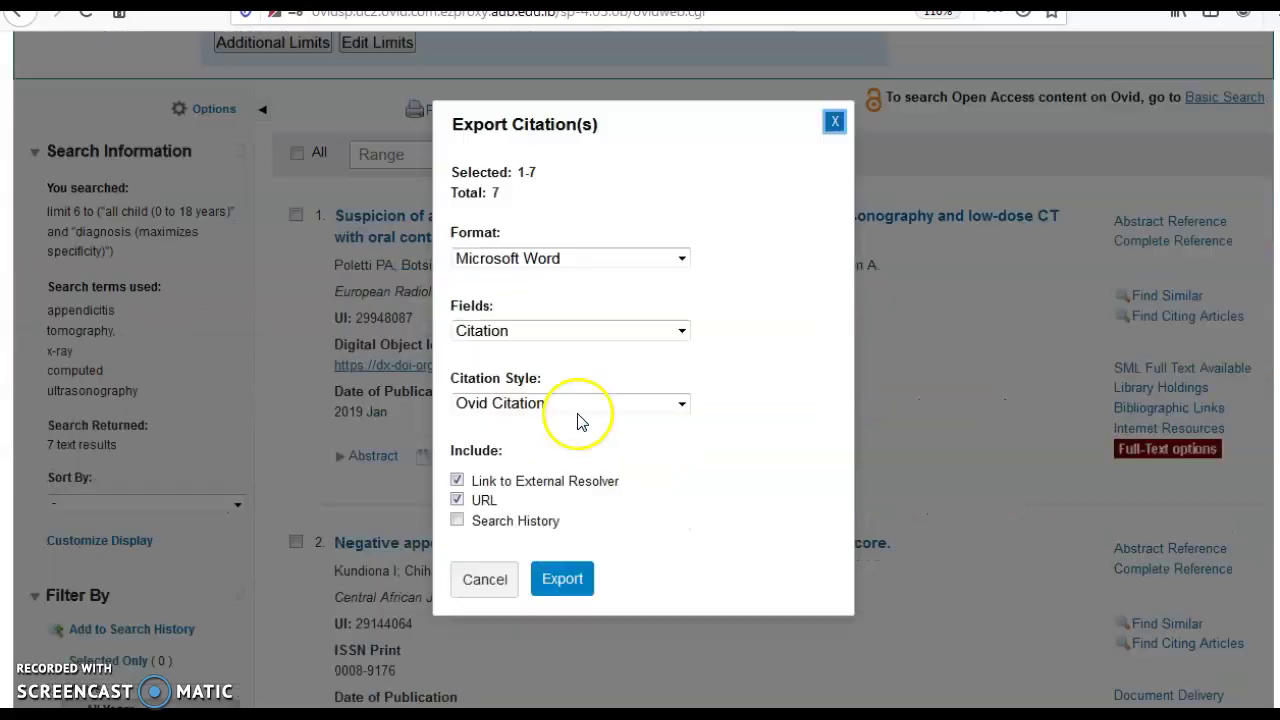
scroll(578, 420, "down", 1)
left_click(457, 450)
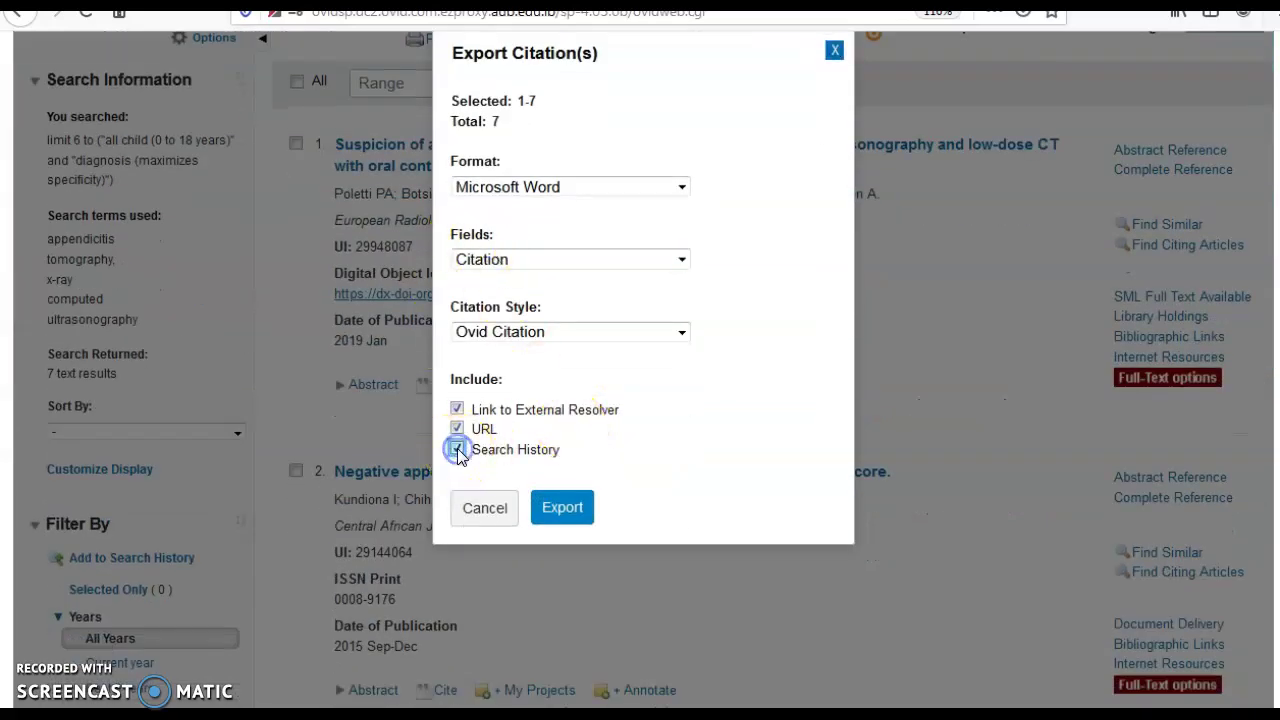
left_click(497, 516)
Step: Review the search history and highlight the "diagnosis (maximizes specificity)" limit in the last search line
scroll(486, 440, "up", 2)
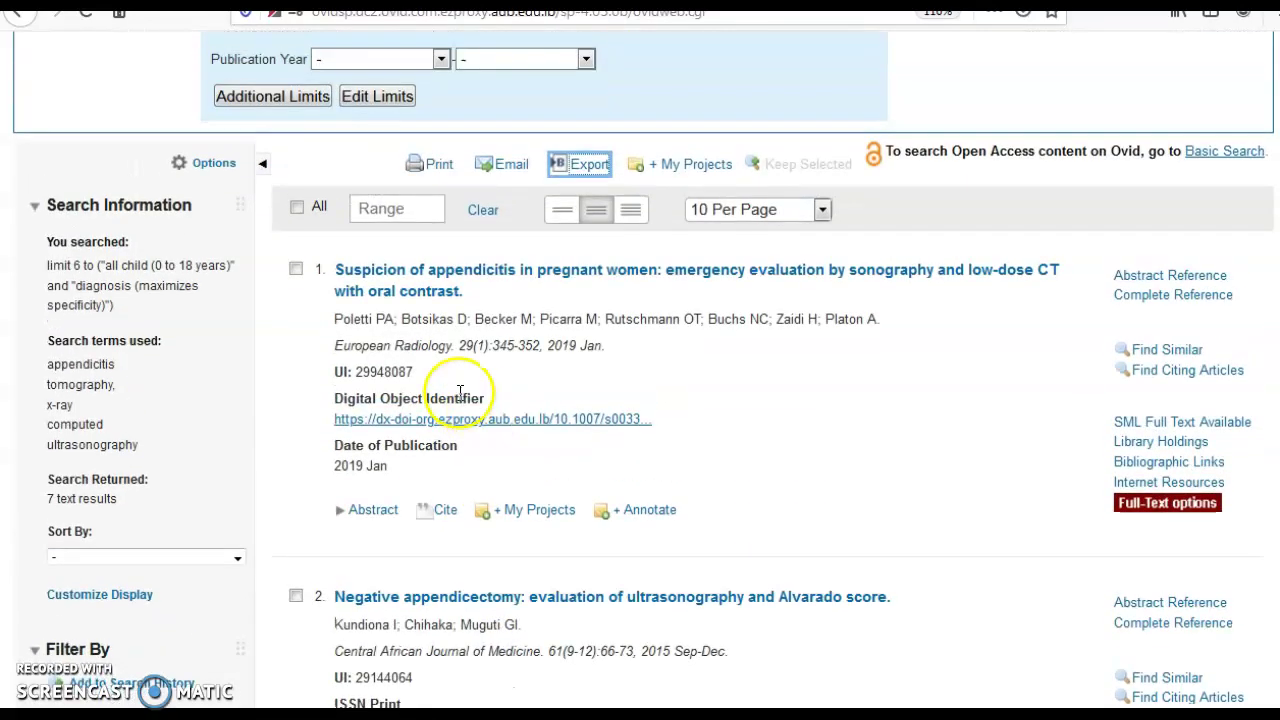
scroll(459, 392, "up", 7)
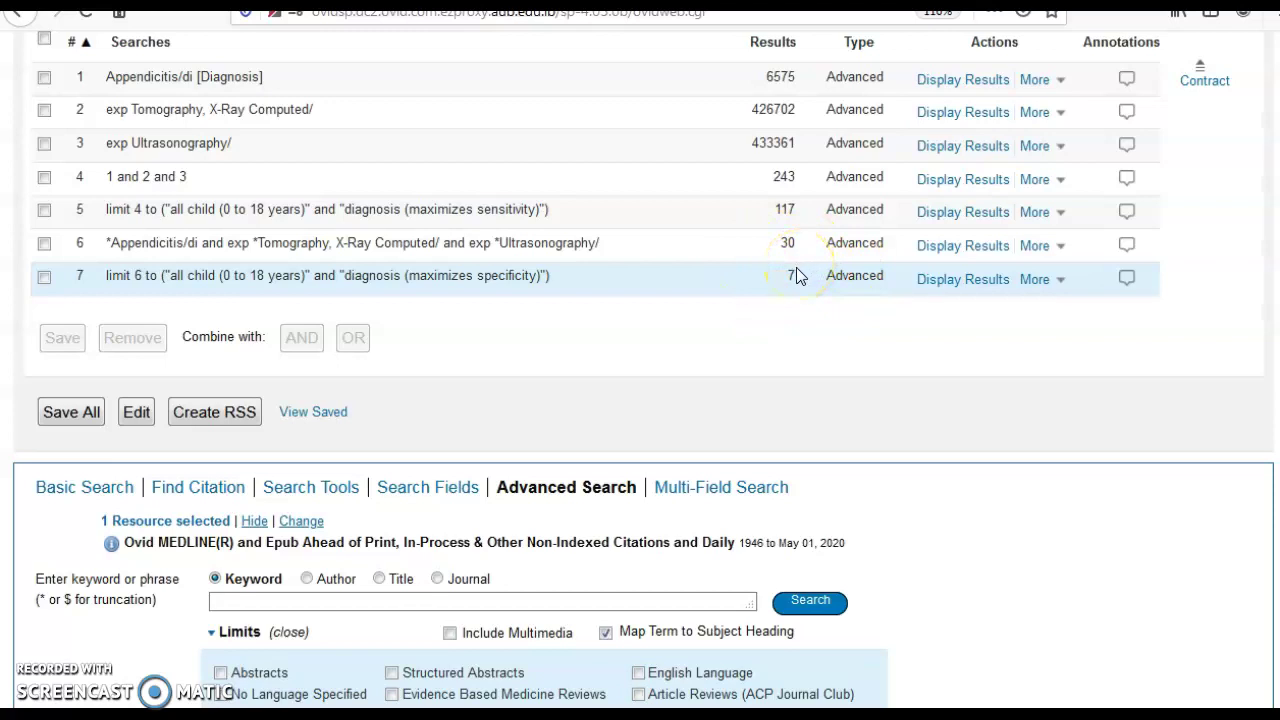
scroll(798, 264, "up", 3)
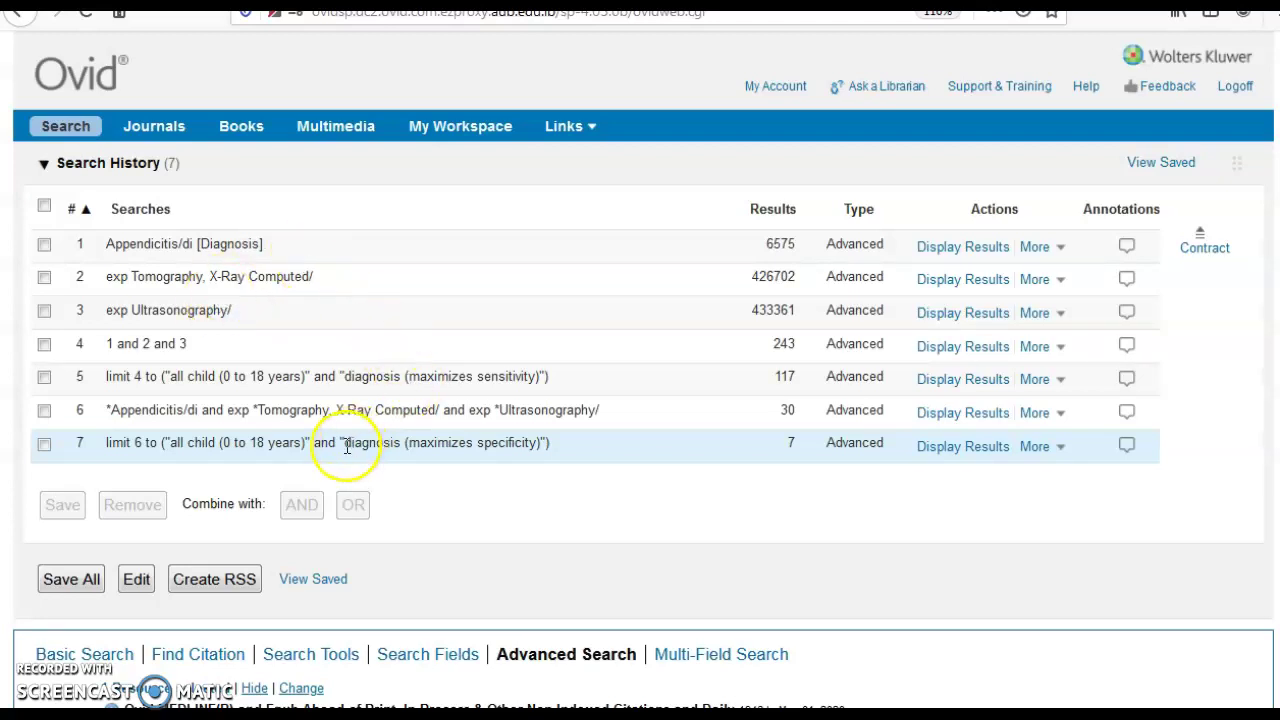
left_click_drag(346, 442, 567, 450)
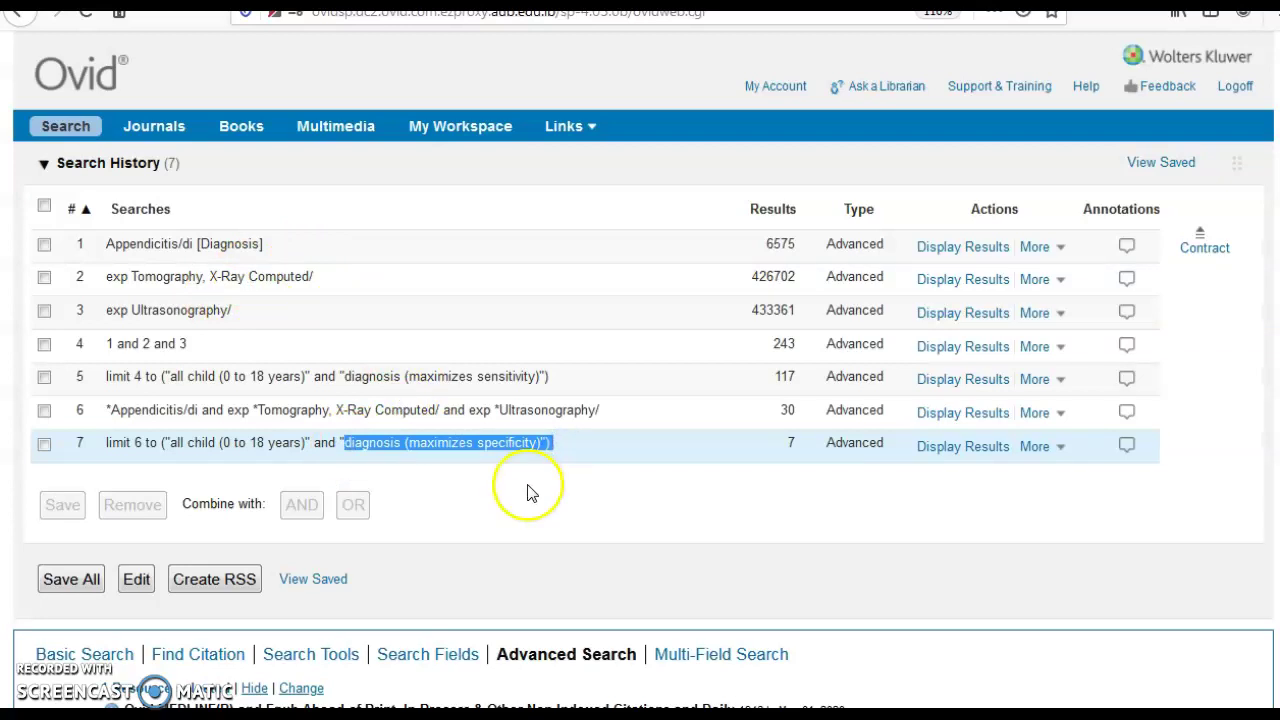
scroll(195, 600, "down", 2)
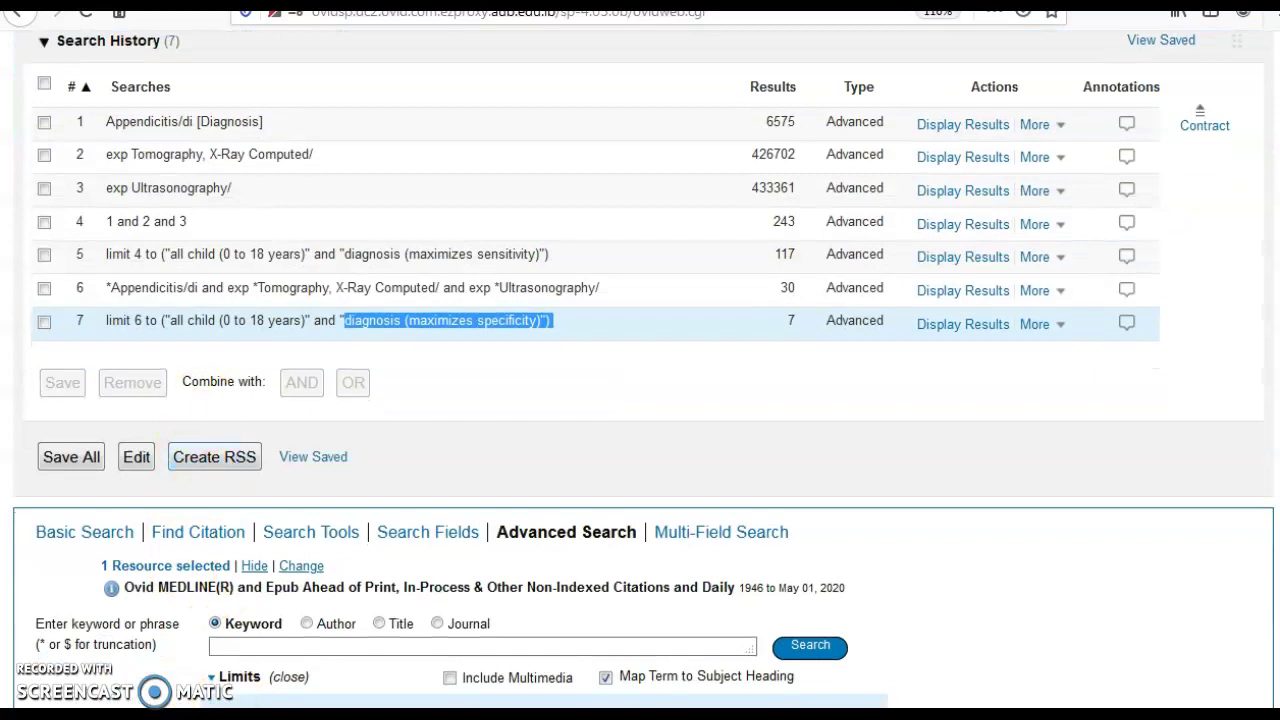
Step: Switch to the PubMed browser window, open the new PubMed site and go to its Clinical Queries page
left_click(158, 705)
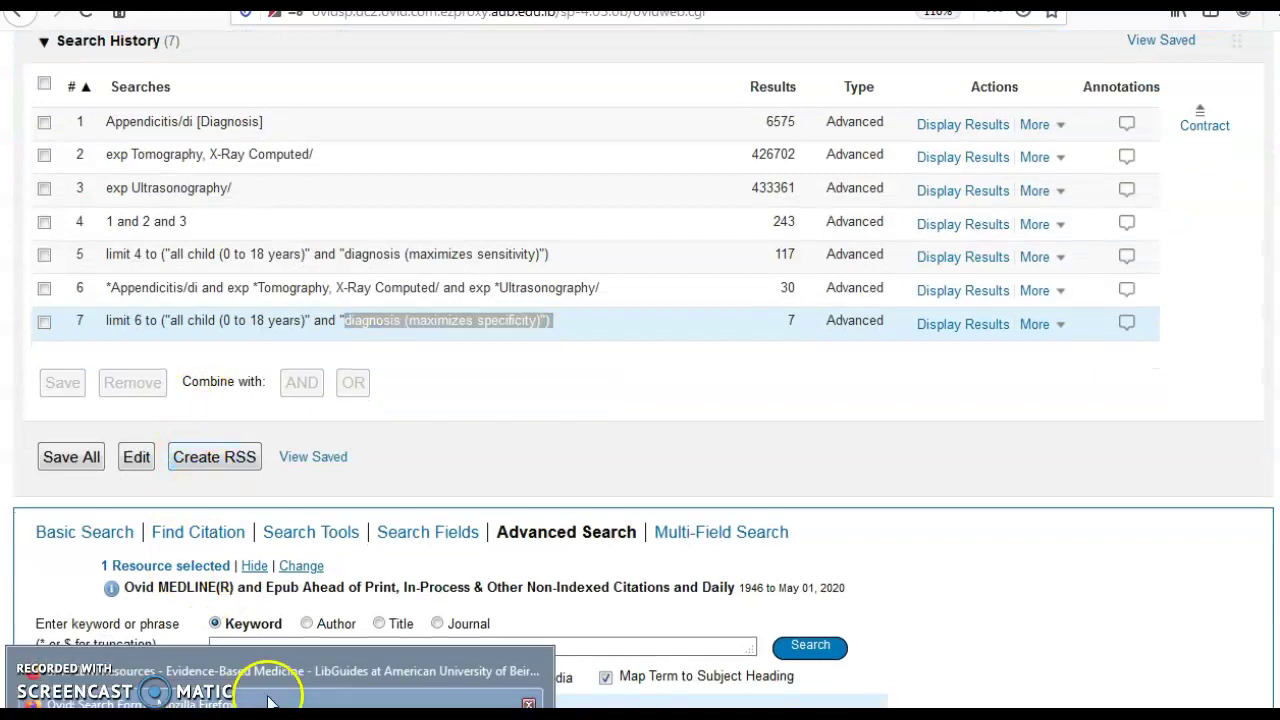
left_click(158, 700)
left_click(171, 5)
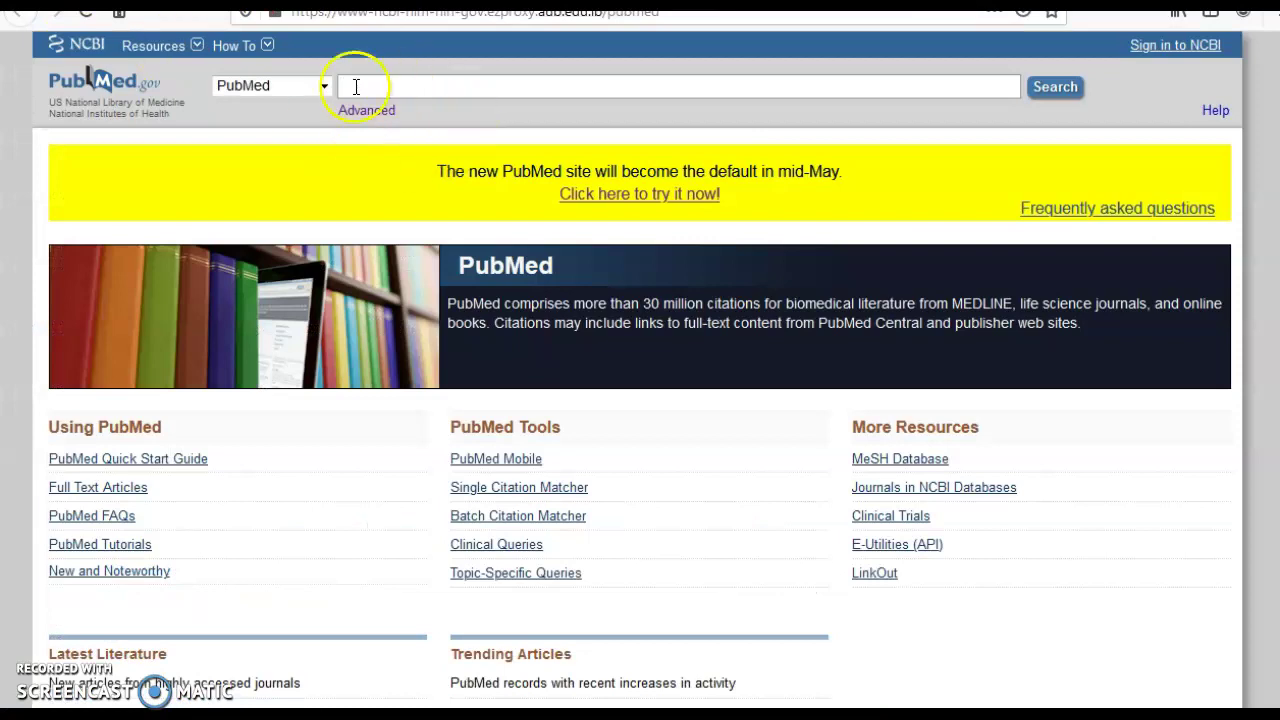
left_click(651, 194)
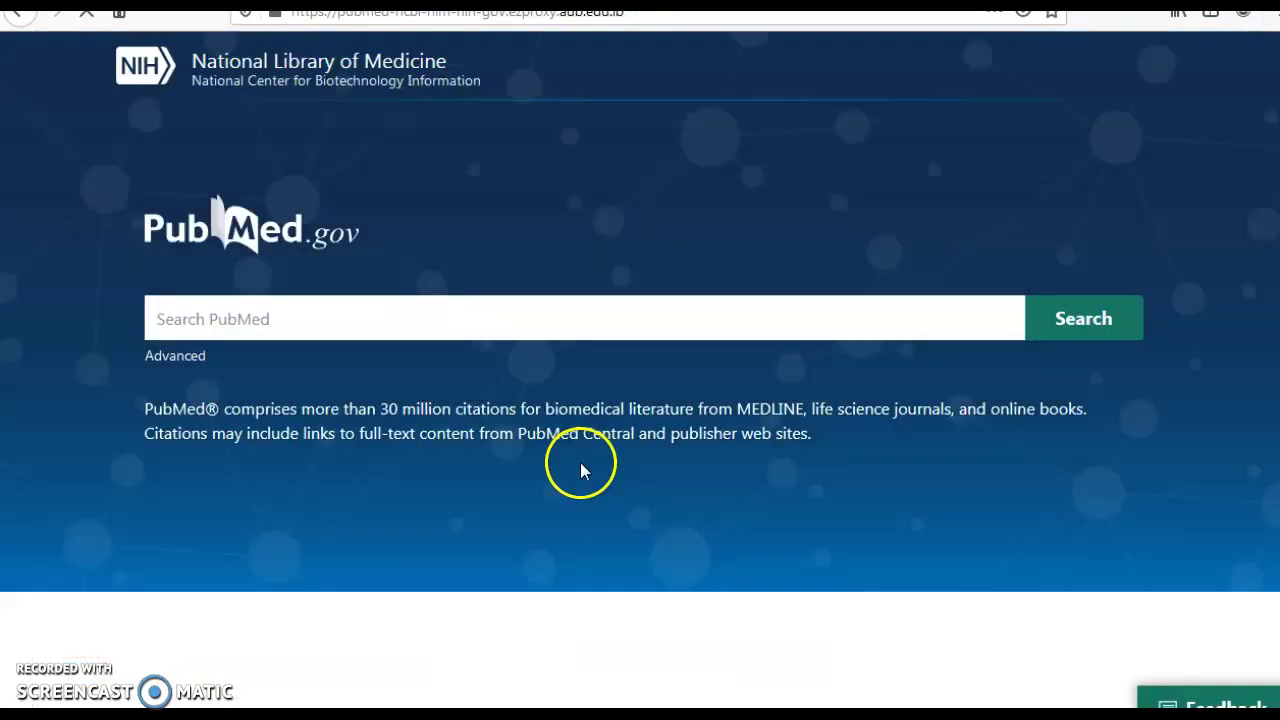
scroll(575, 470, "down", 4)
scroll(540, 440, "up", 2)
left_click(516, 539)
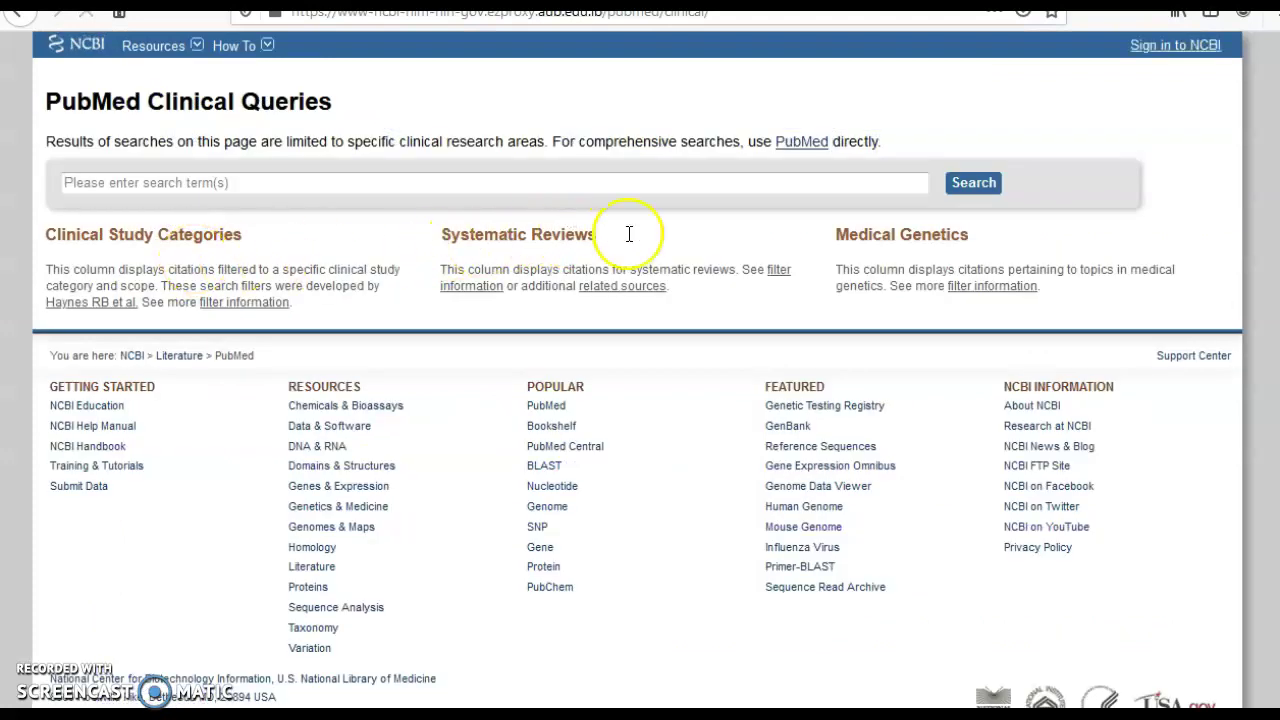
Step: Search PubMed Clinical Queries for "appendicitis ultrasonography ct"
left_click(253, 184)
type("a")
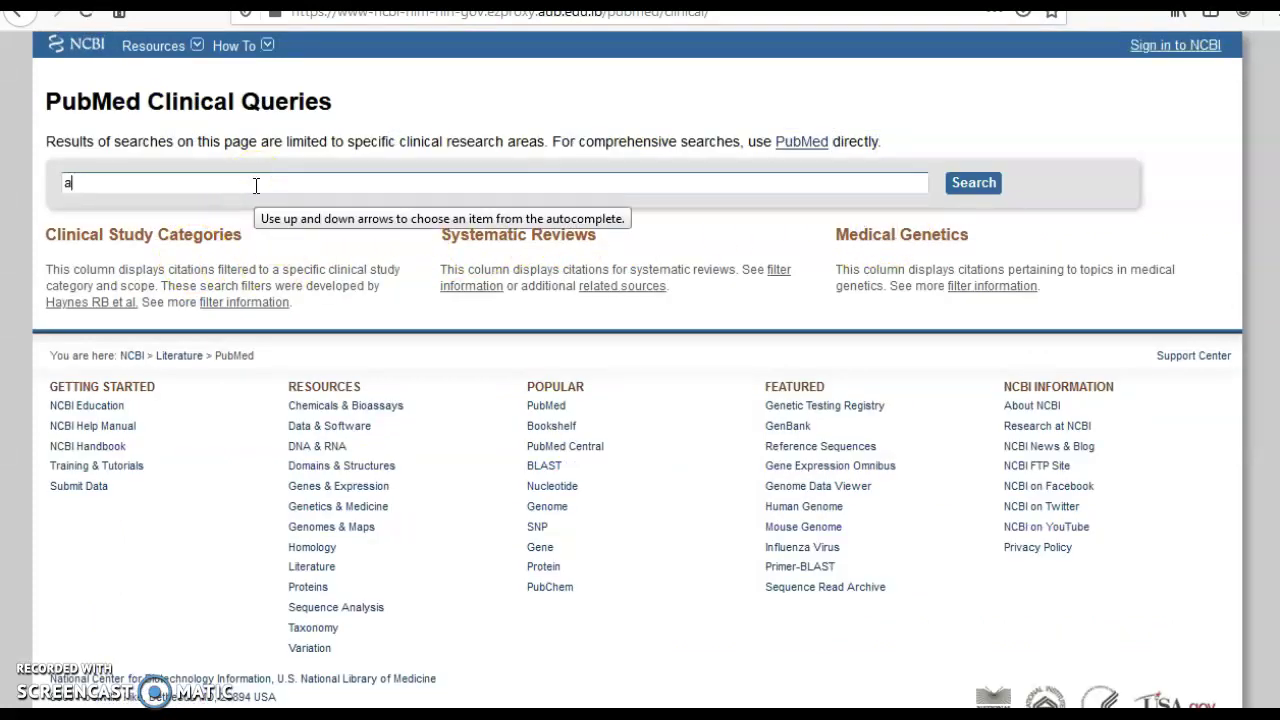
type("ppendicitis")
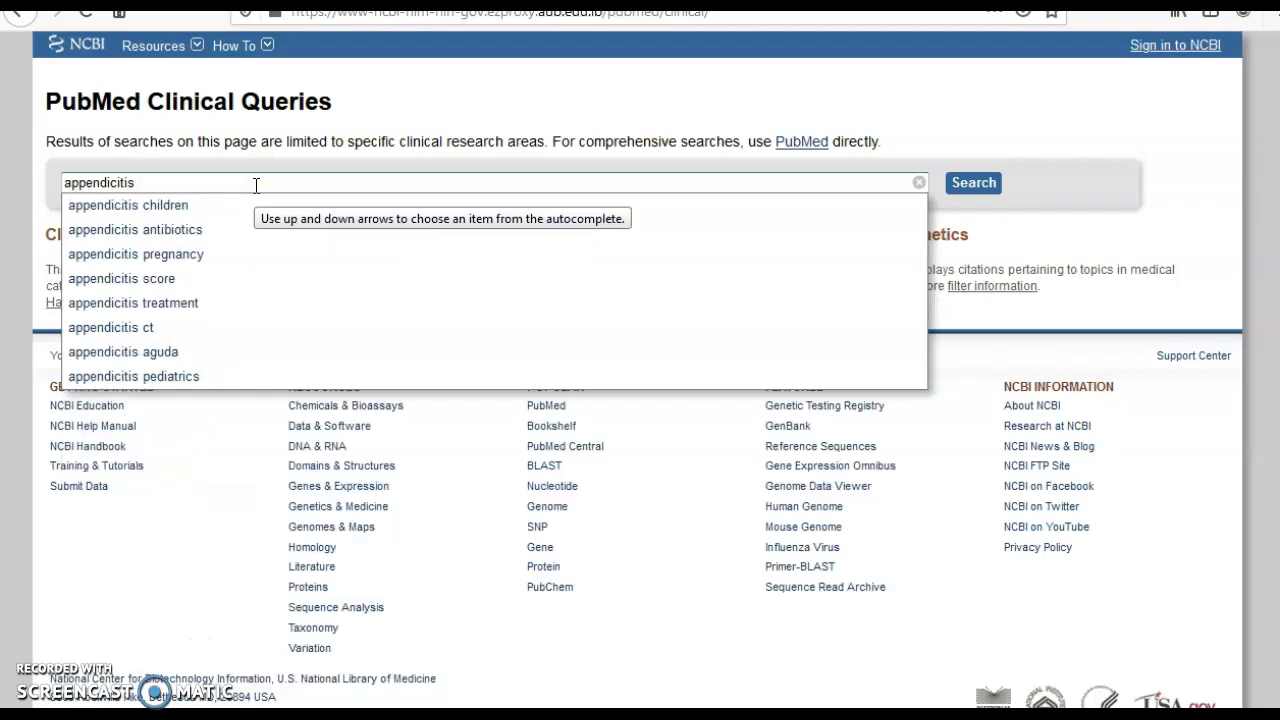
type(" ul")
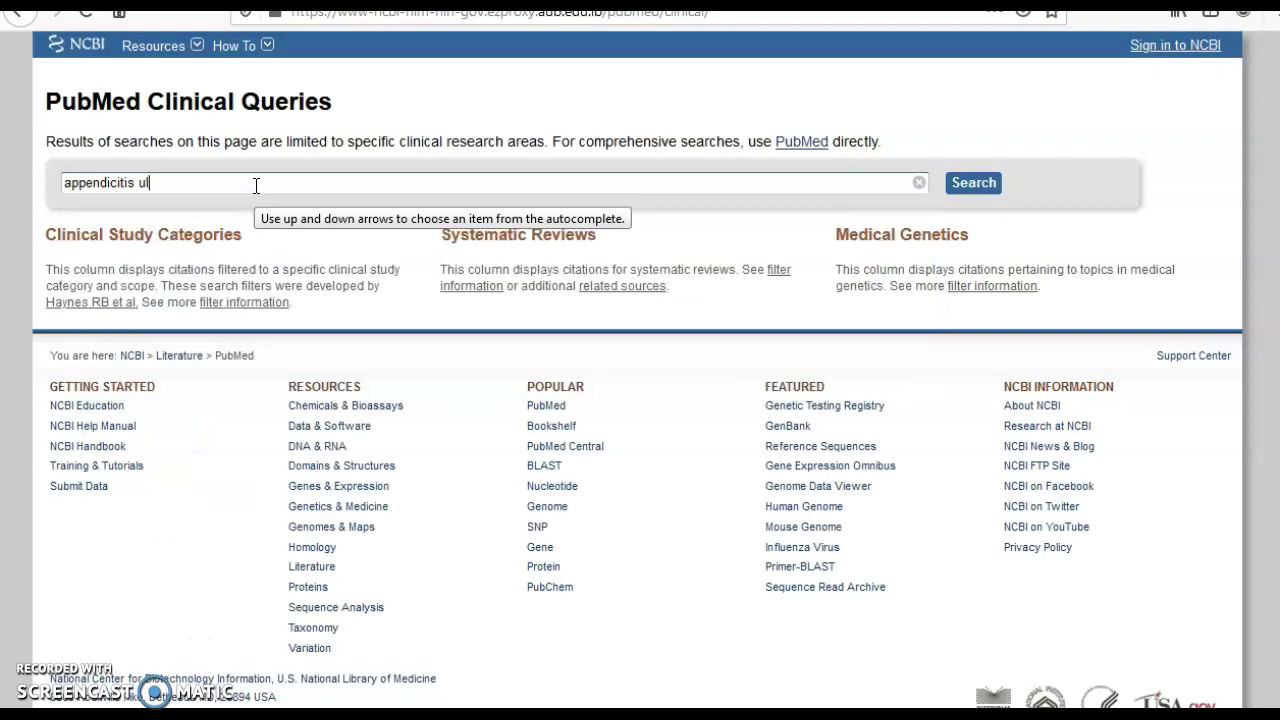
type("trasonography ct")
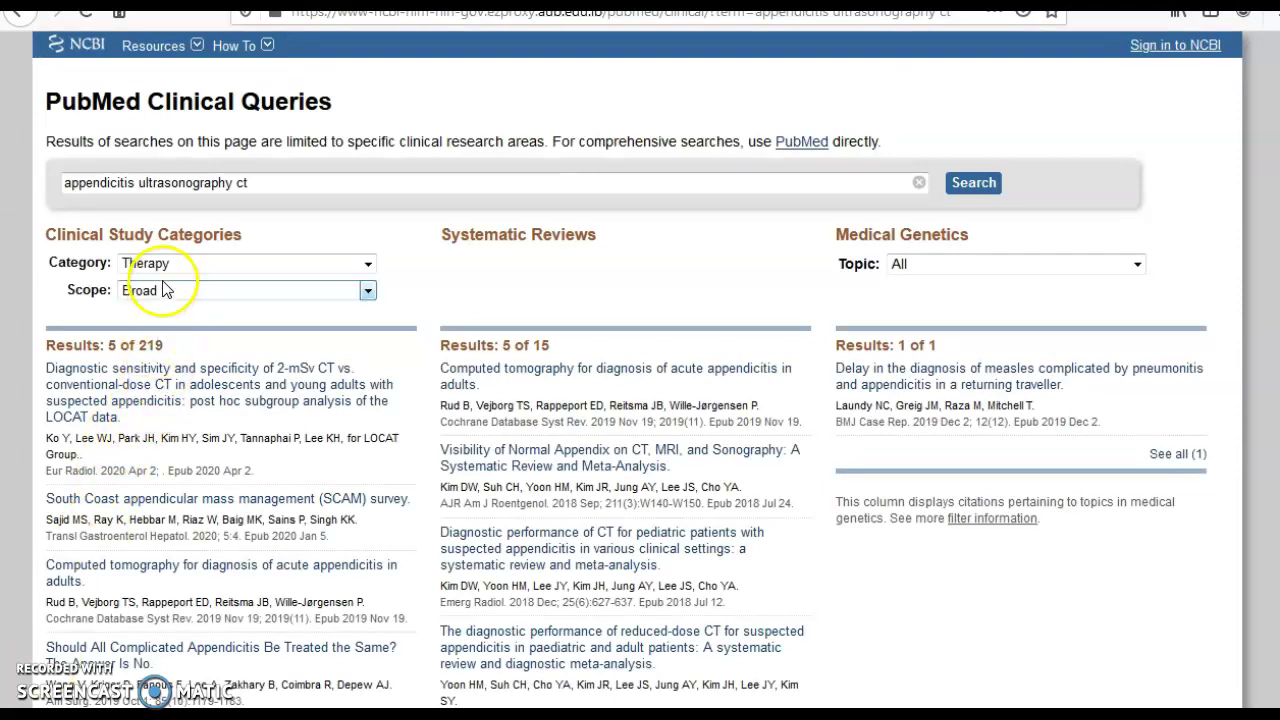
Step: Filter the clinical study results to the Diagnosis category with Narrow scope and open the complete list of those citations
left_click(176, 264)
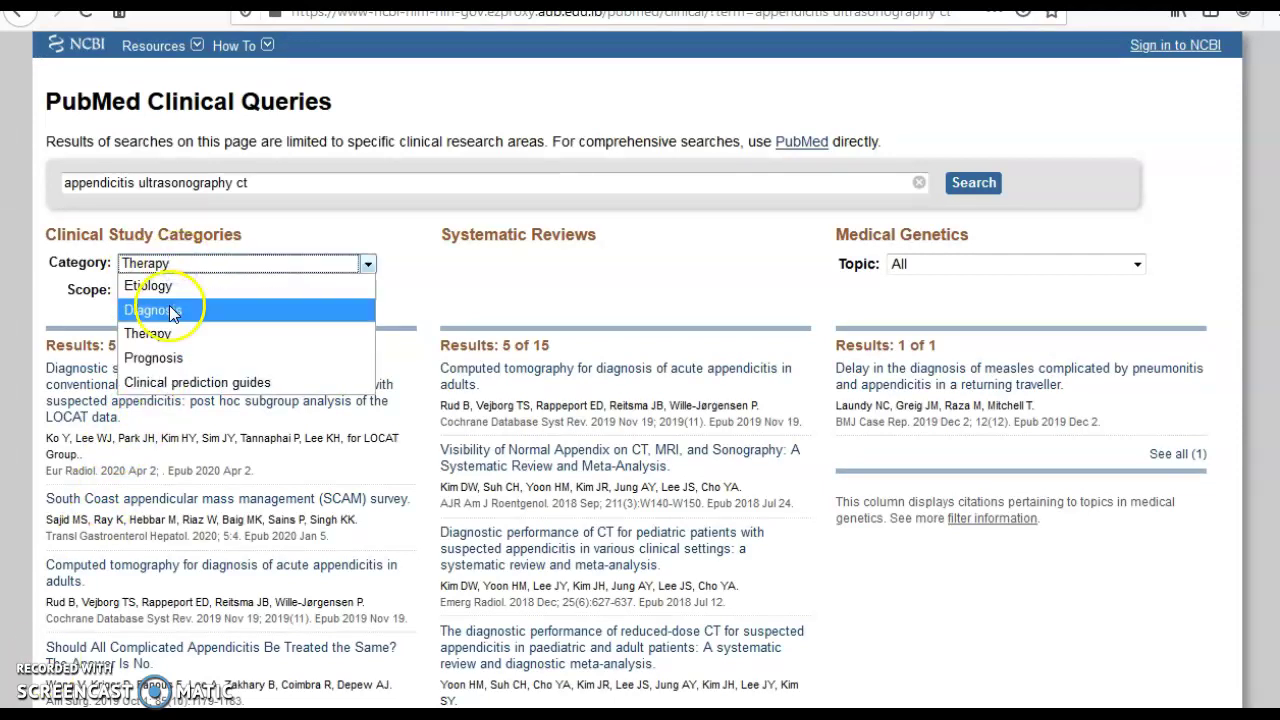
left_click(172, 311)
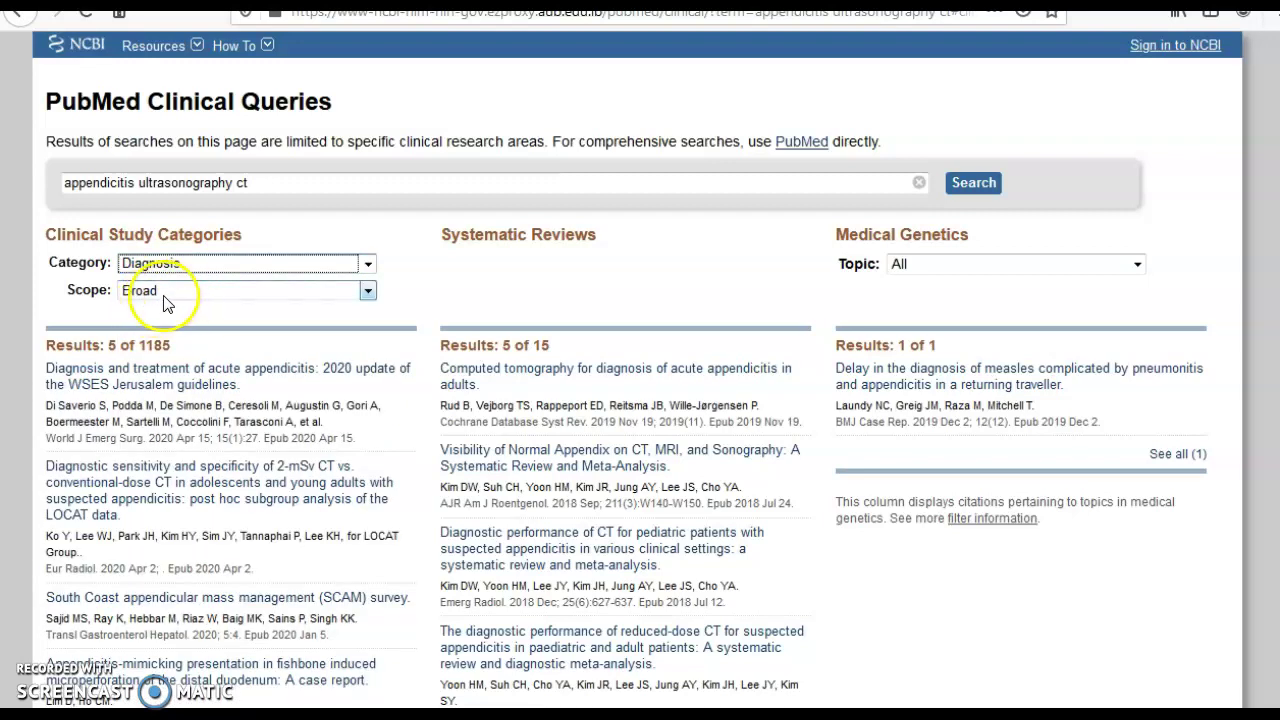
left_click(212, 292)
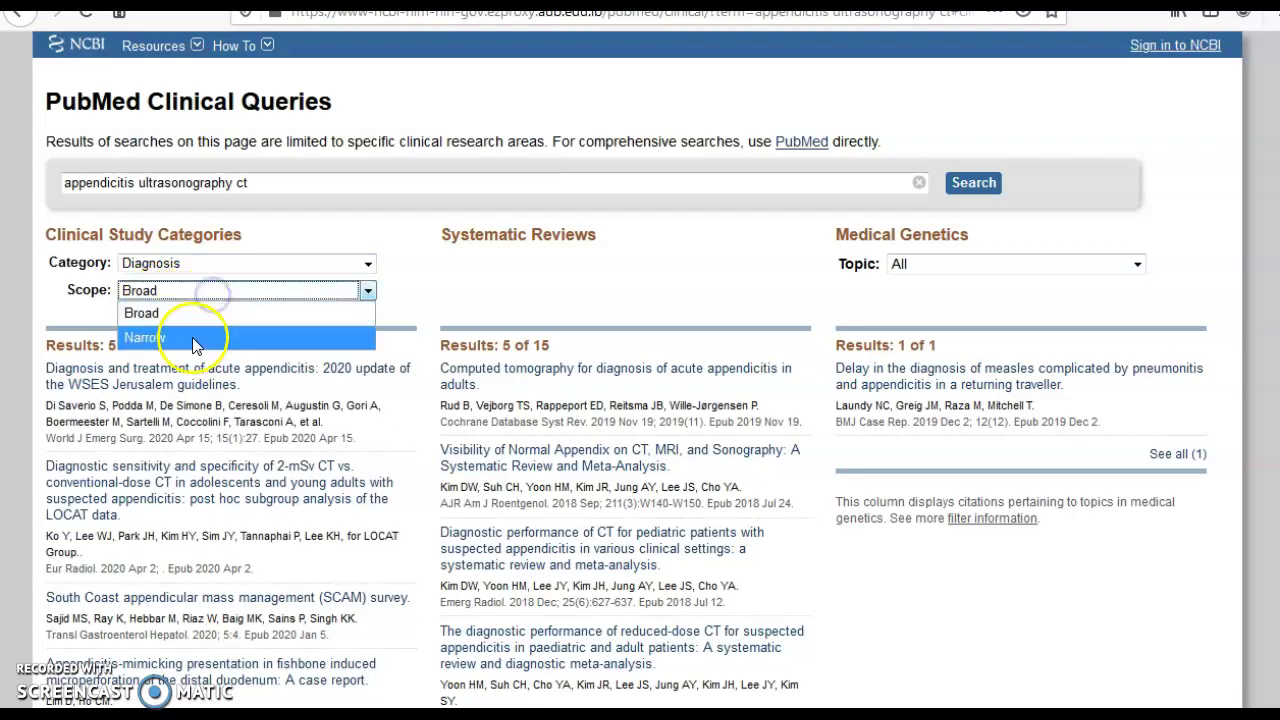
left_click(195, 340)
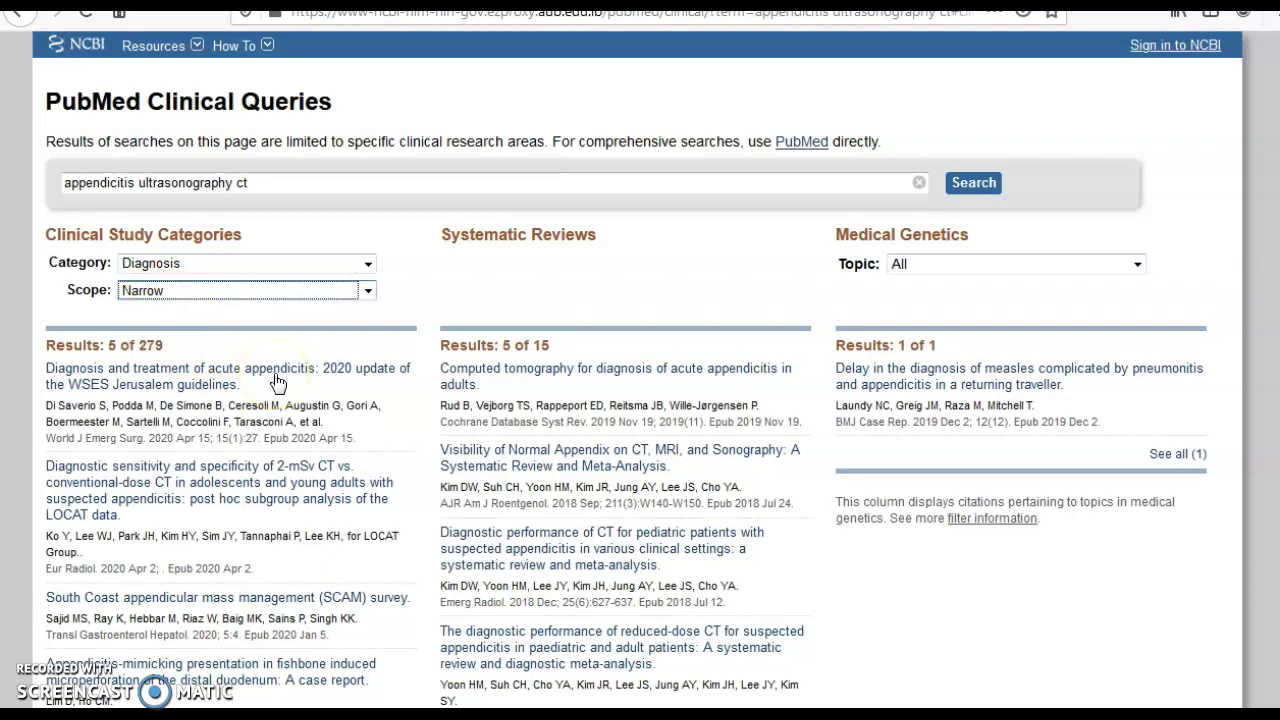
scroll(277, 383, "down", 2)
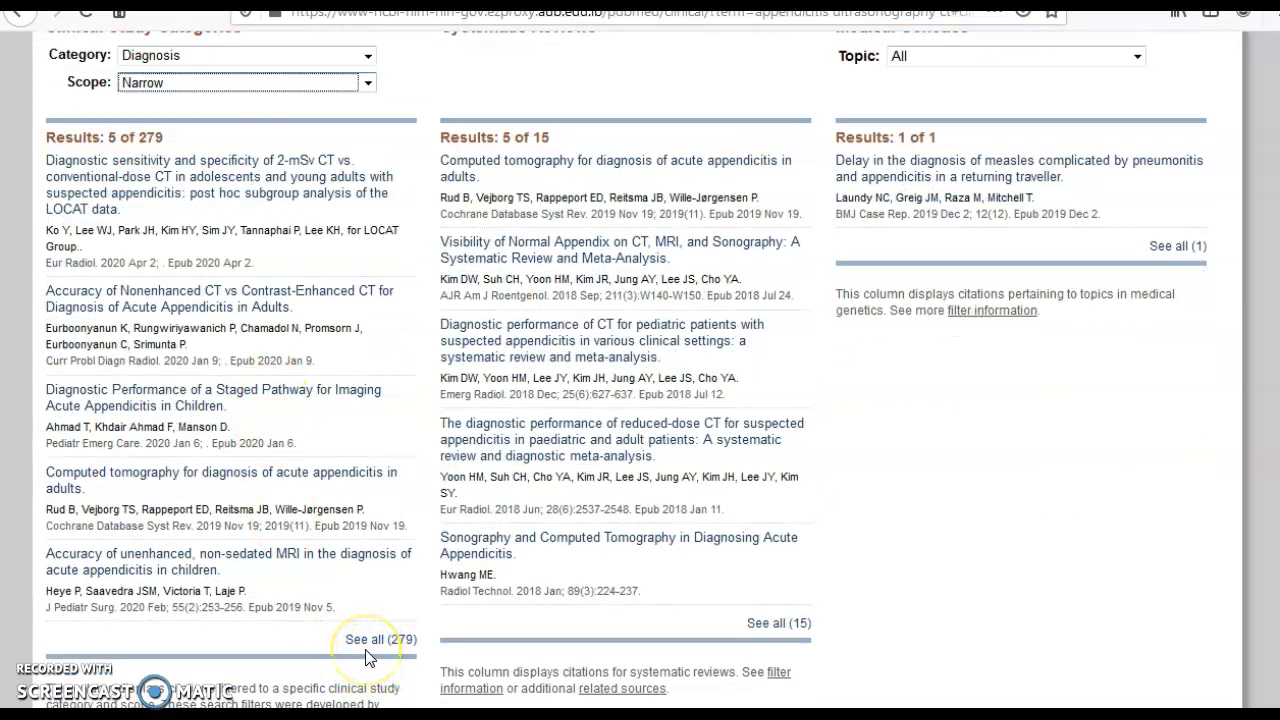
left_click(360, 648)
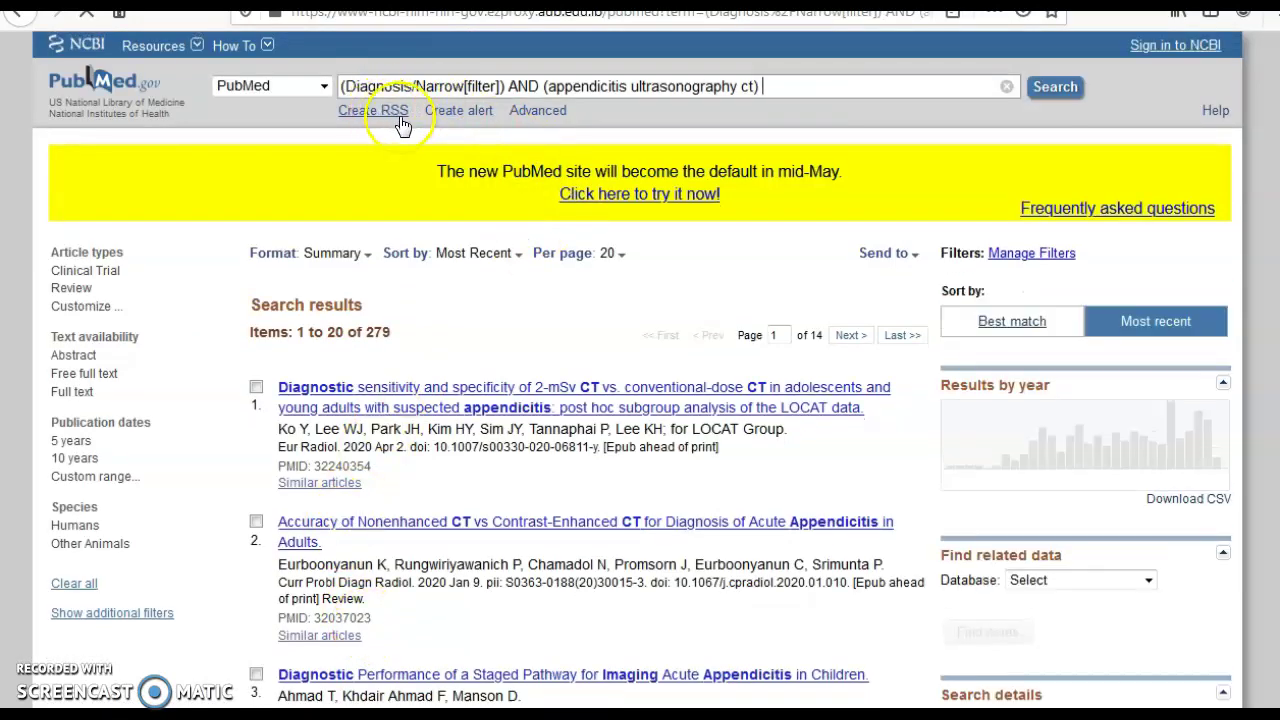
Step: Check the search history in the Advanced Search Builder and return to the search results
left_click(537, 111)
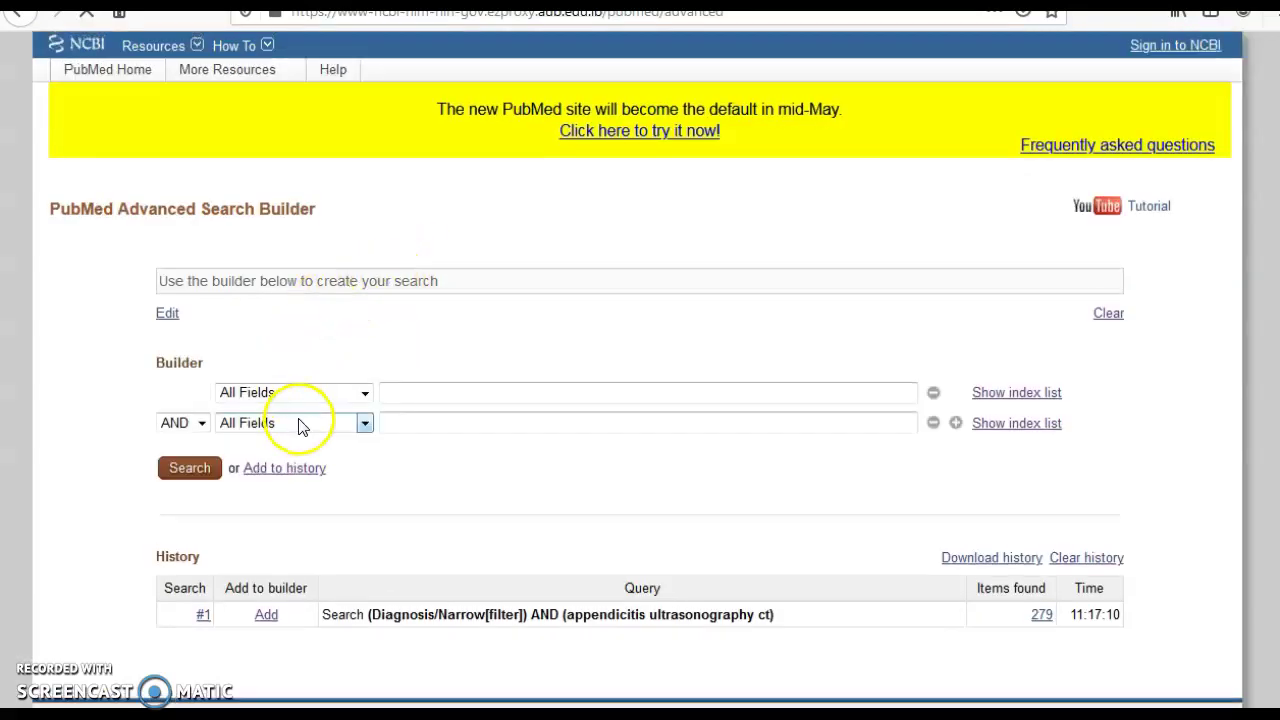
scroll(300, 423, "down", 4)
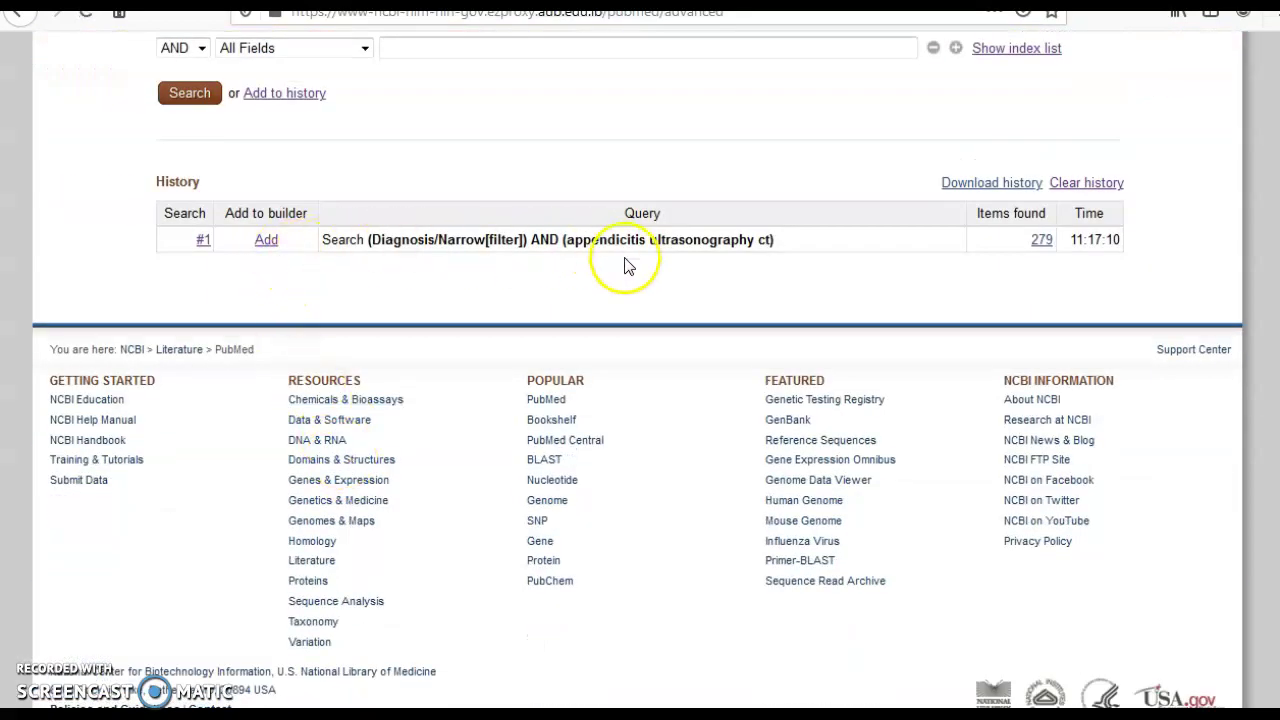
scroll(600, 263, "up", 3)
scroll(509, 251, "up", 3)
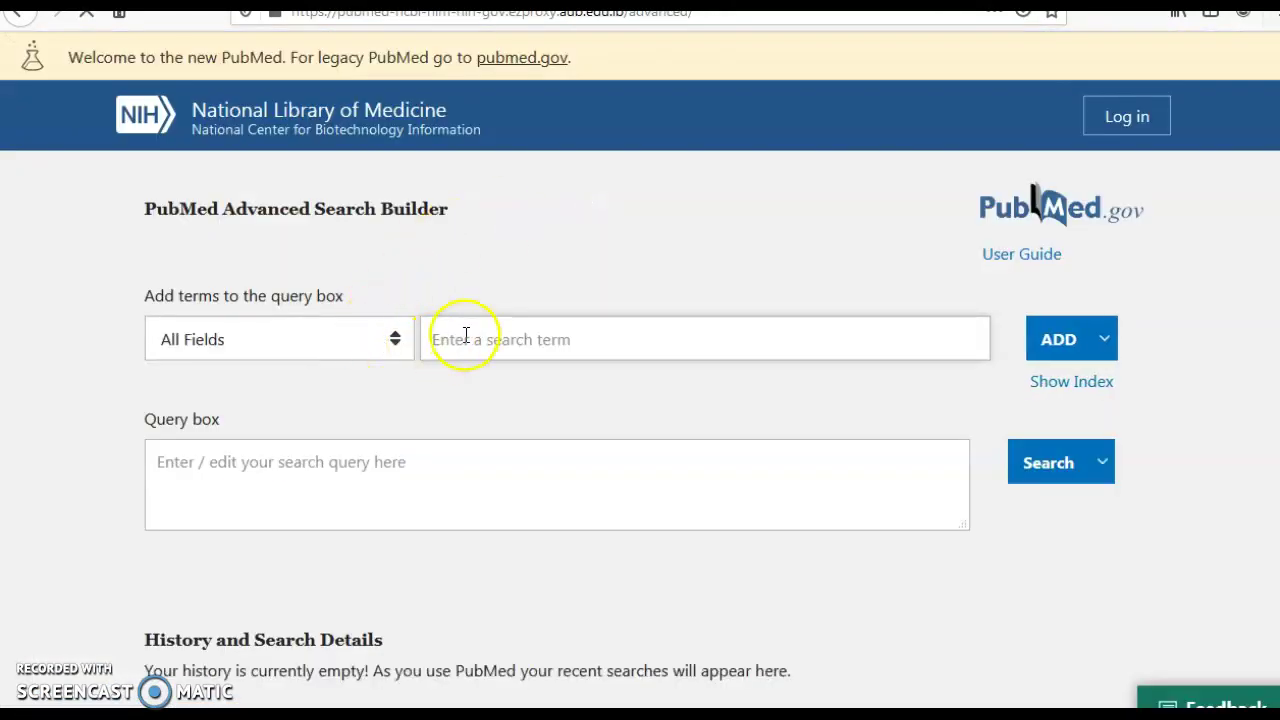
left_click(19, 20)
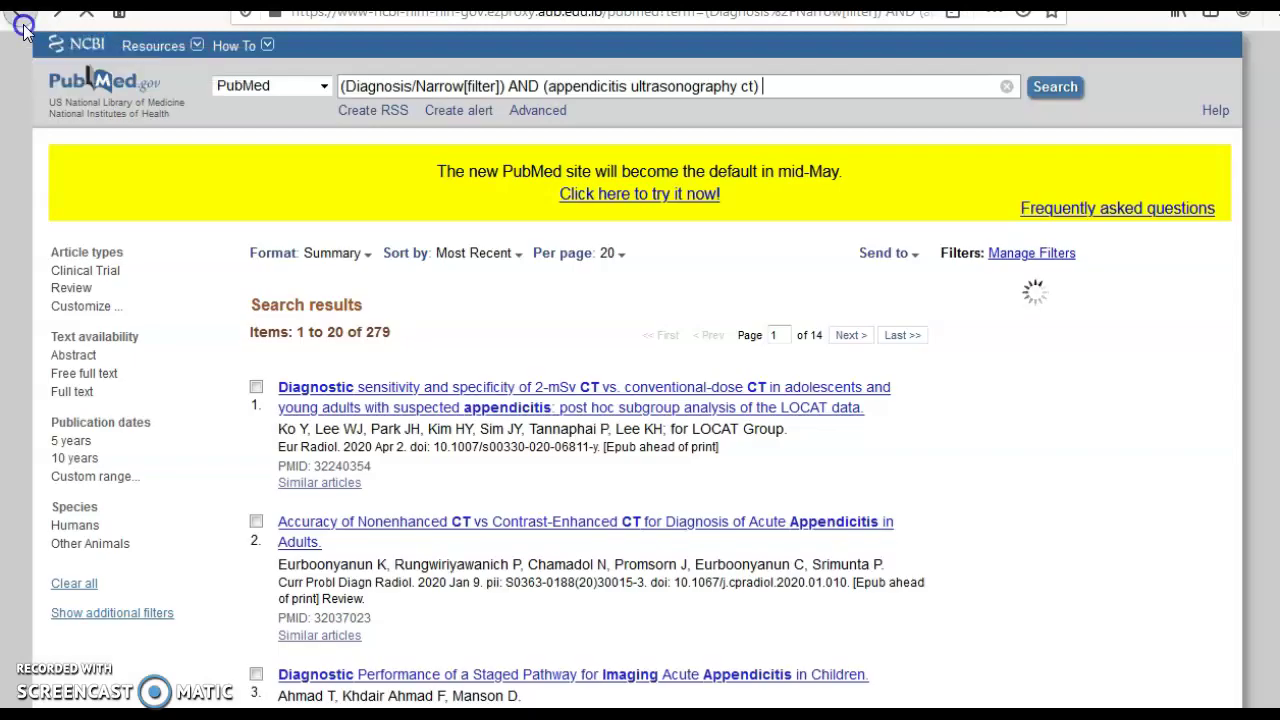
left_click(22, 26)
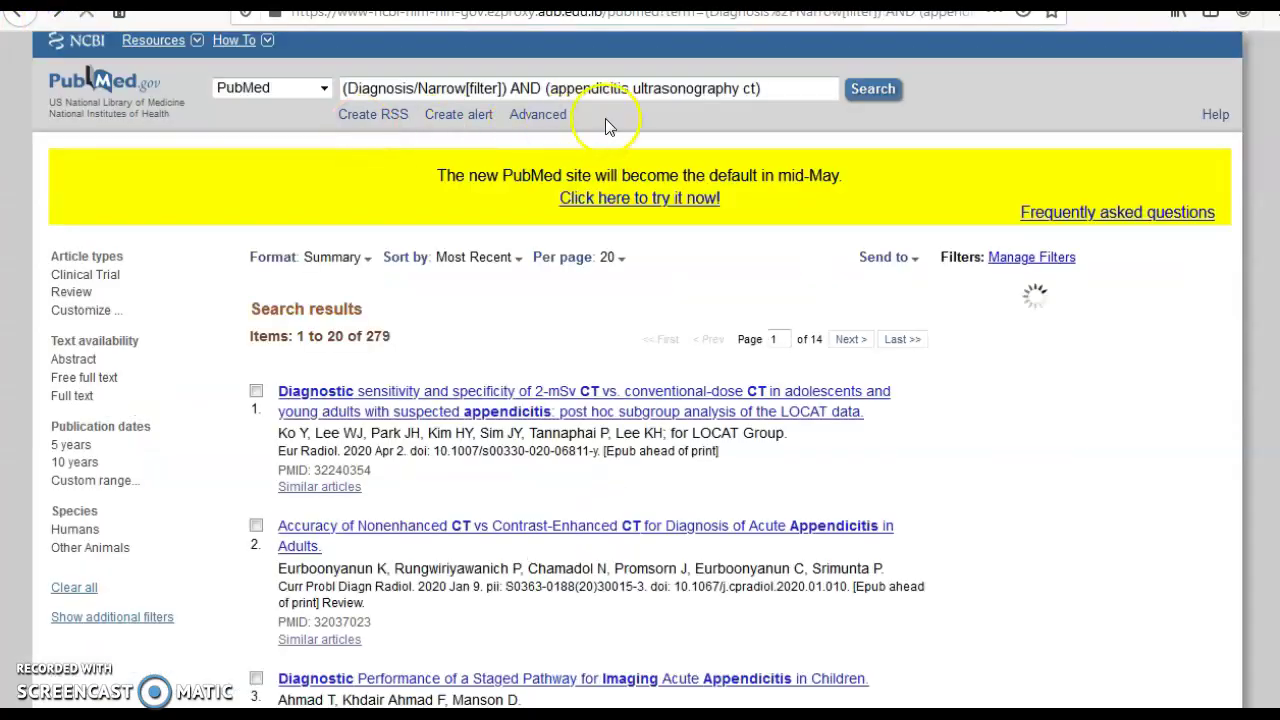
Step: Open the search results in the new PubMed site and expand the details of search #1 in the advanced search history
triple_click(660, 90)
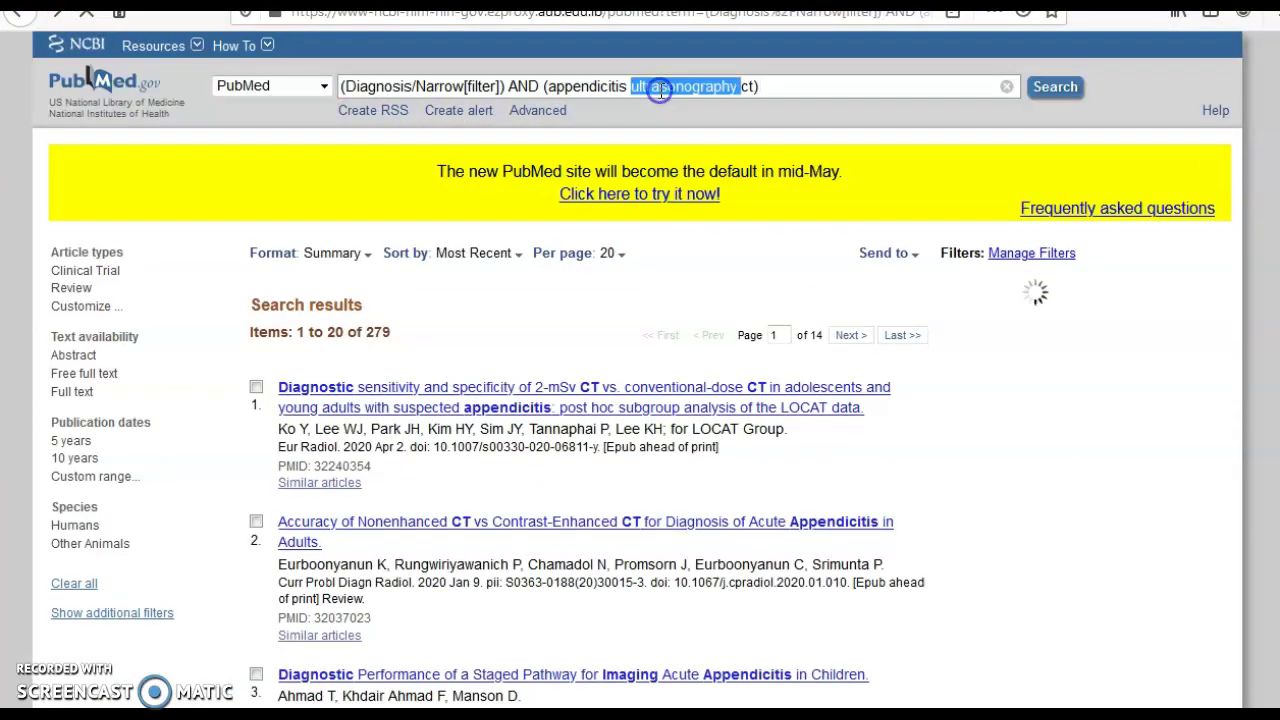
left_click(637, 203)
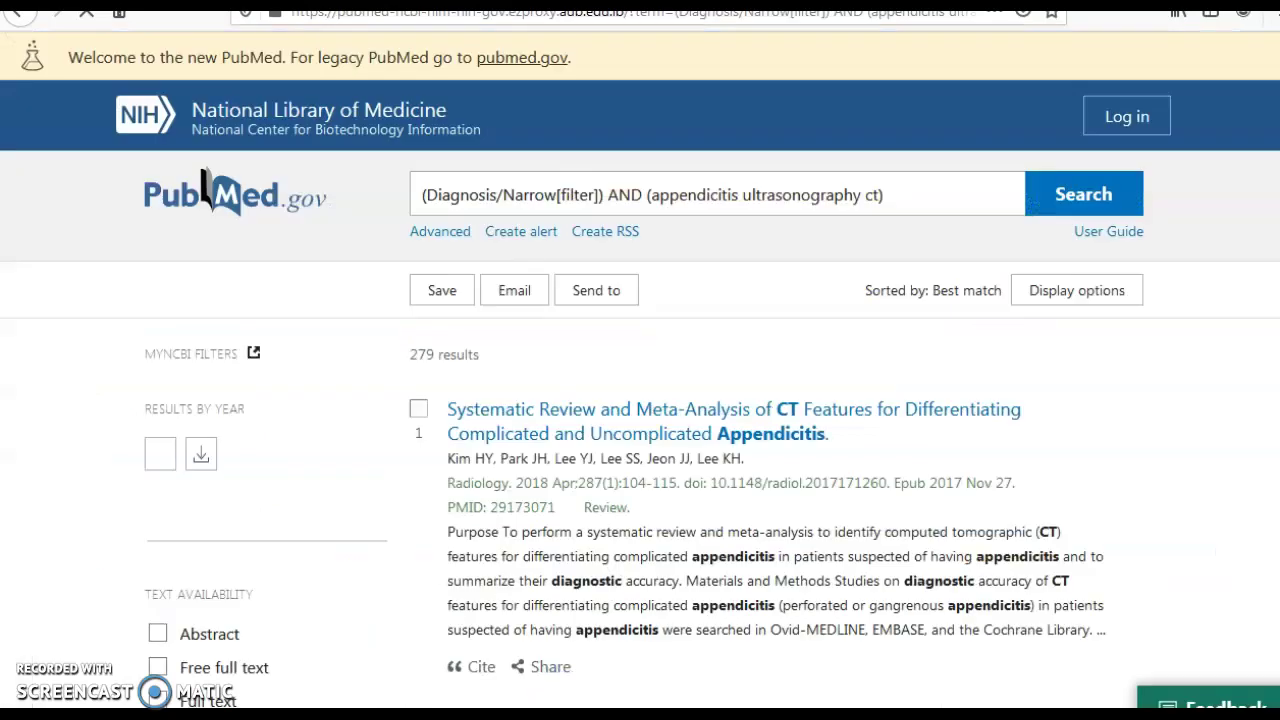
left_click(460, 234)
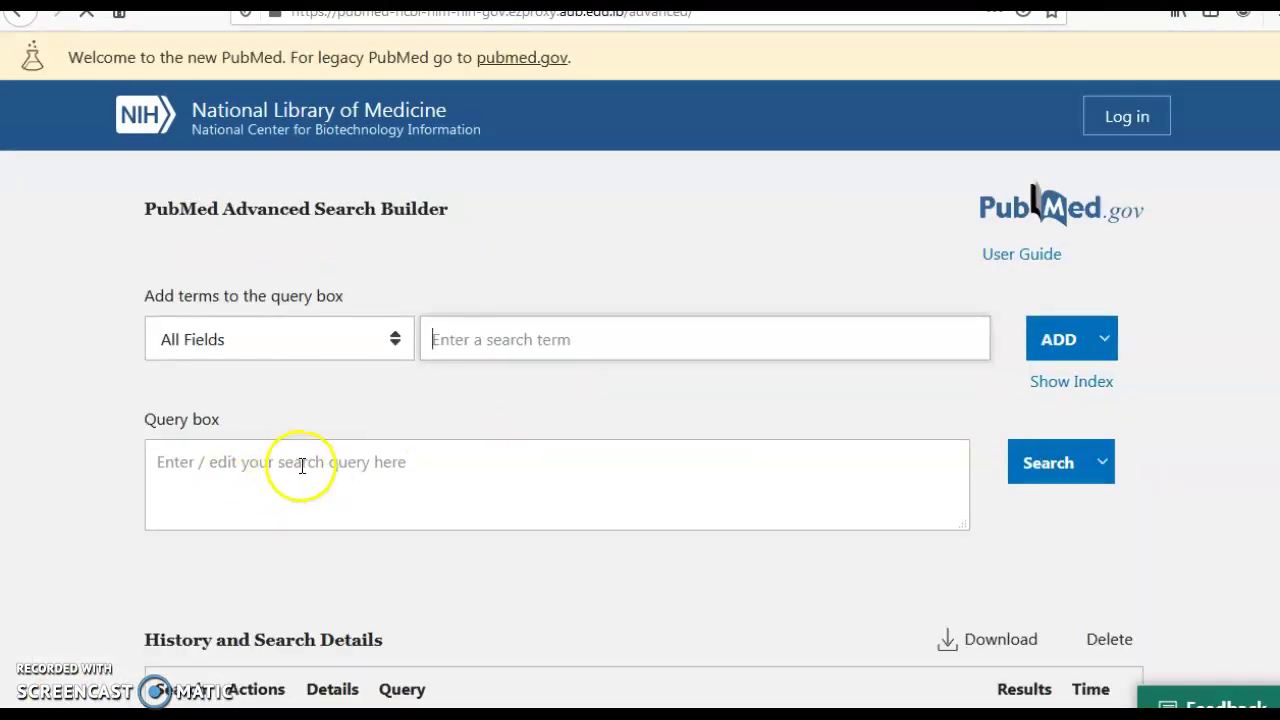
scroll(303, 466, "down", 3)
left_click(331, 520)
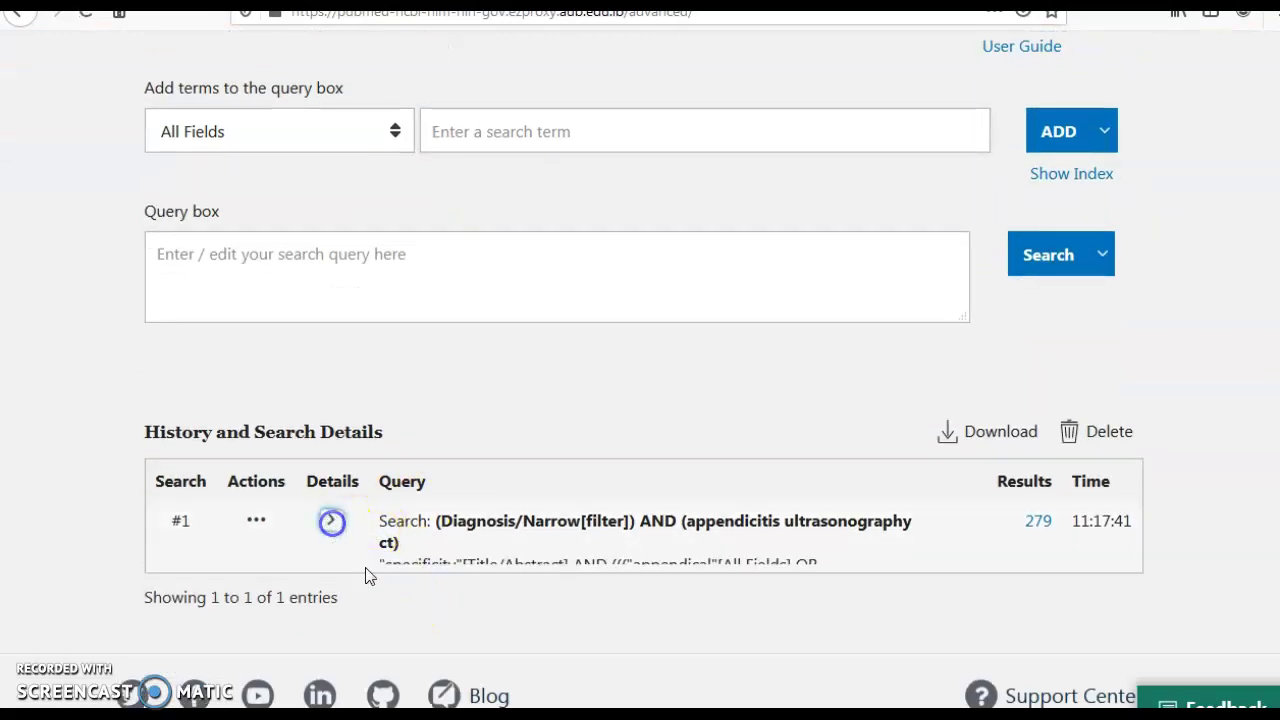
Step: Examine the translated query of search #1, highlighting the MeSH Terms tag for appendicitis and the "diagnostic imaging" MeSH Subheading
scroll(514, 543, "down", 2)
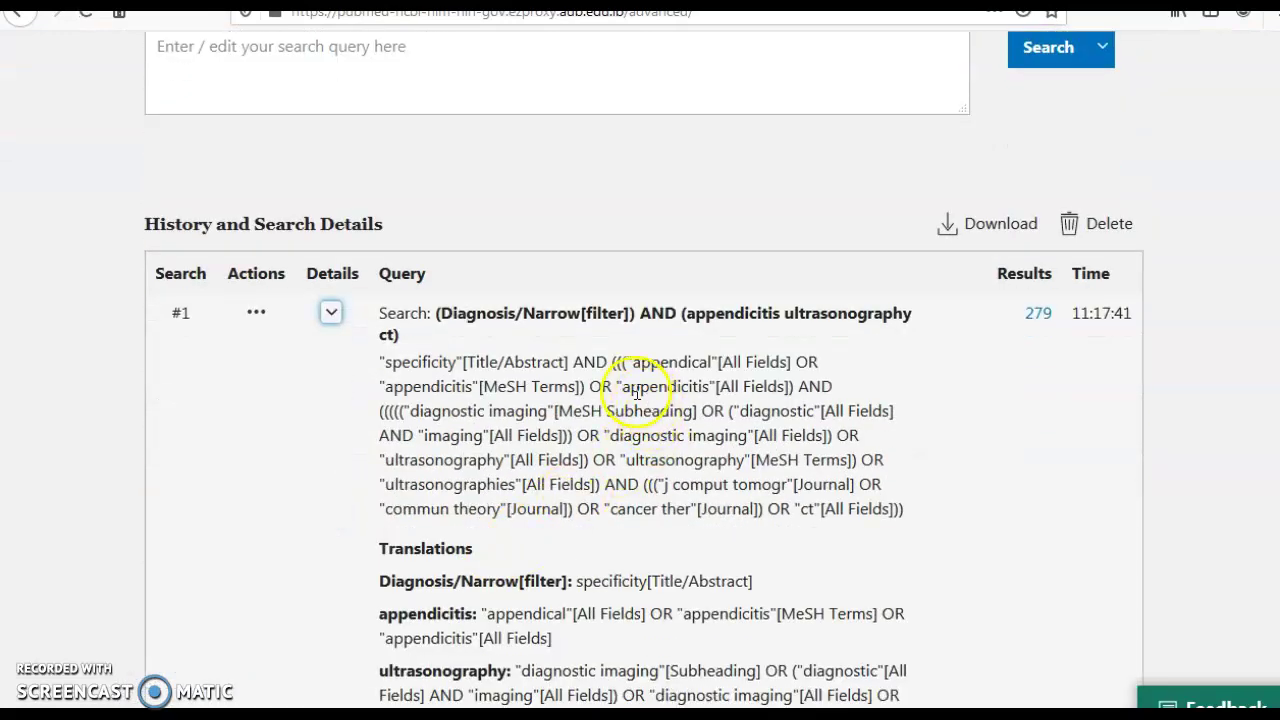
left_click(499, 388)
left_click_drag(499, 388, 554, 386)
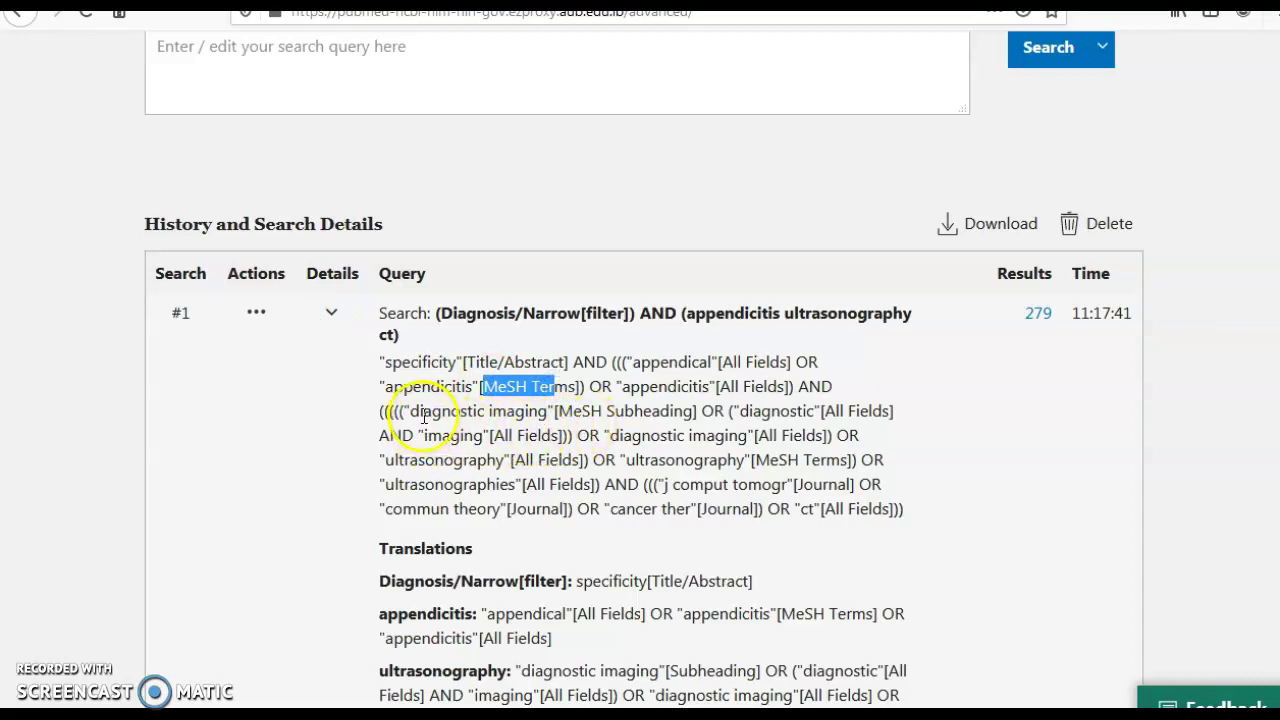
left_click_drag(419, 411, 656, 413)
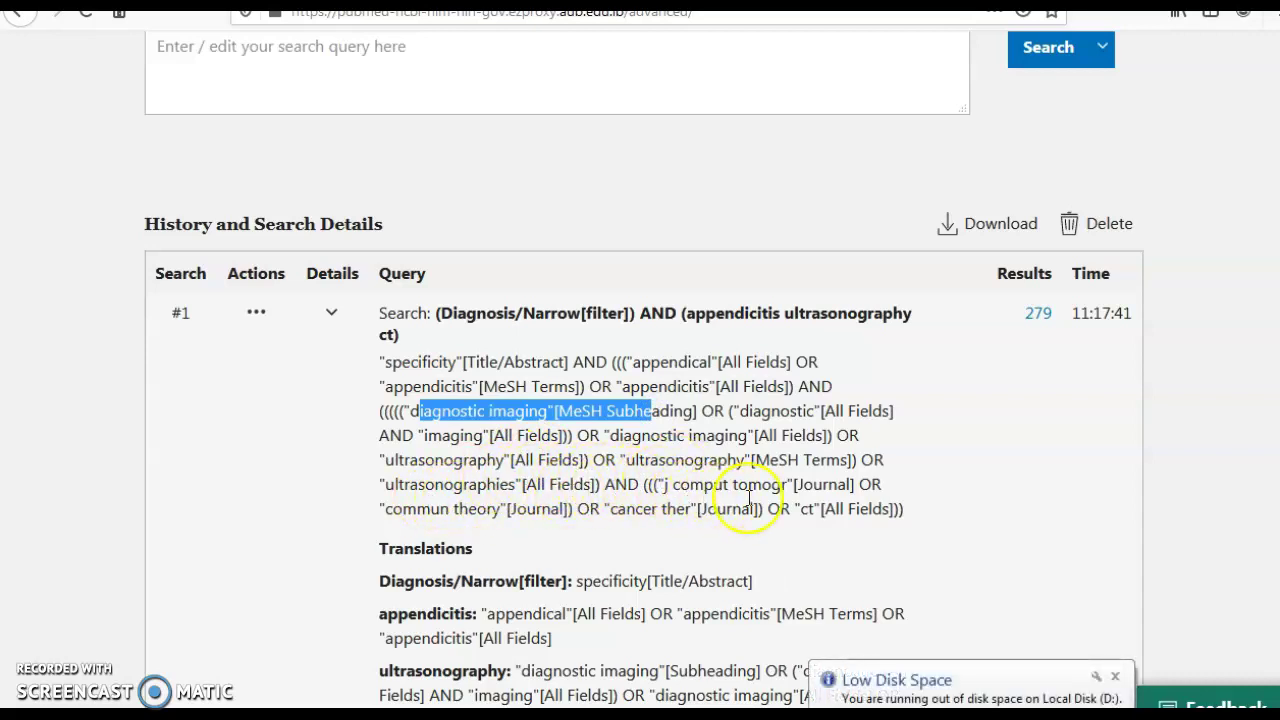
Step: Run the query "(Diagnosis/Narrow[filter]) AND (appendicitis ultrasonography computed tomography)" from the Advanced Search Builder
scroll(530, 512, "up", 3)
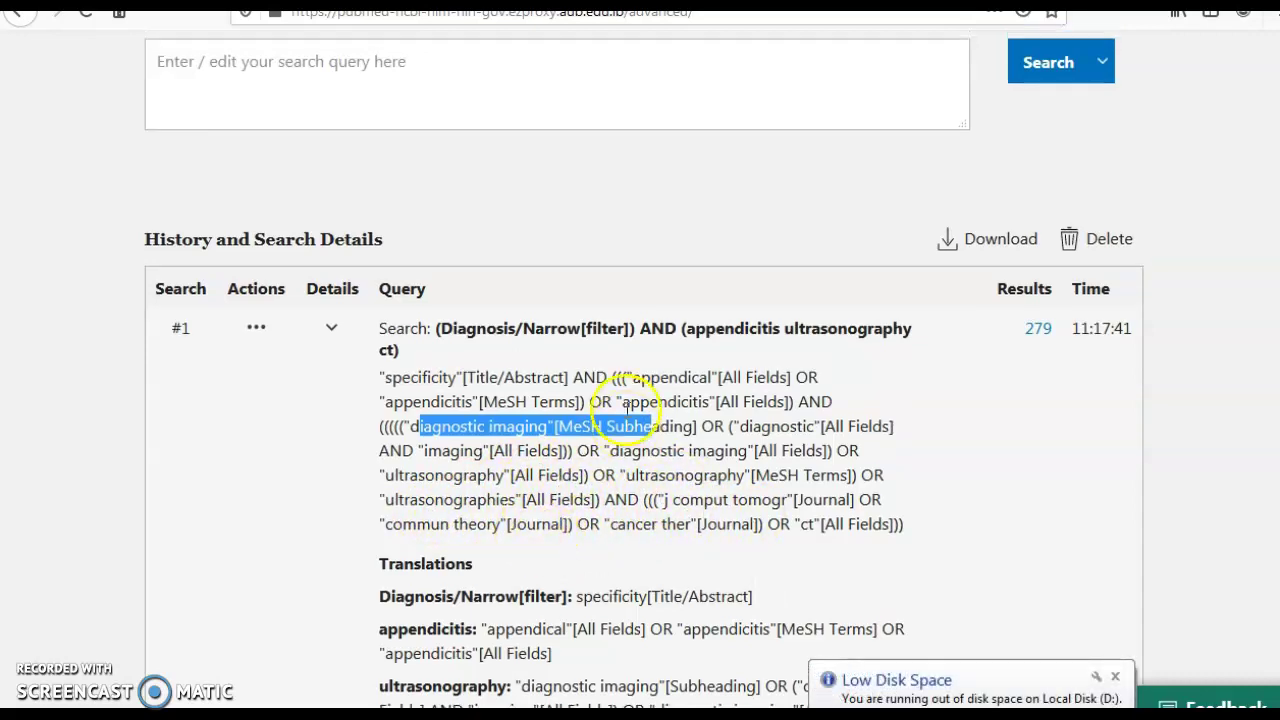
left_click(314, 382)
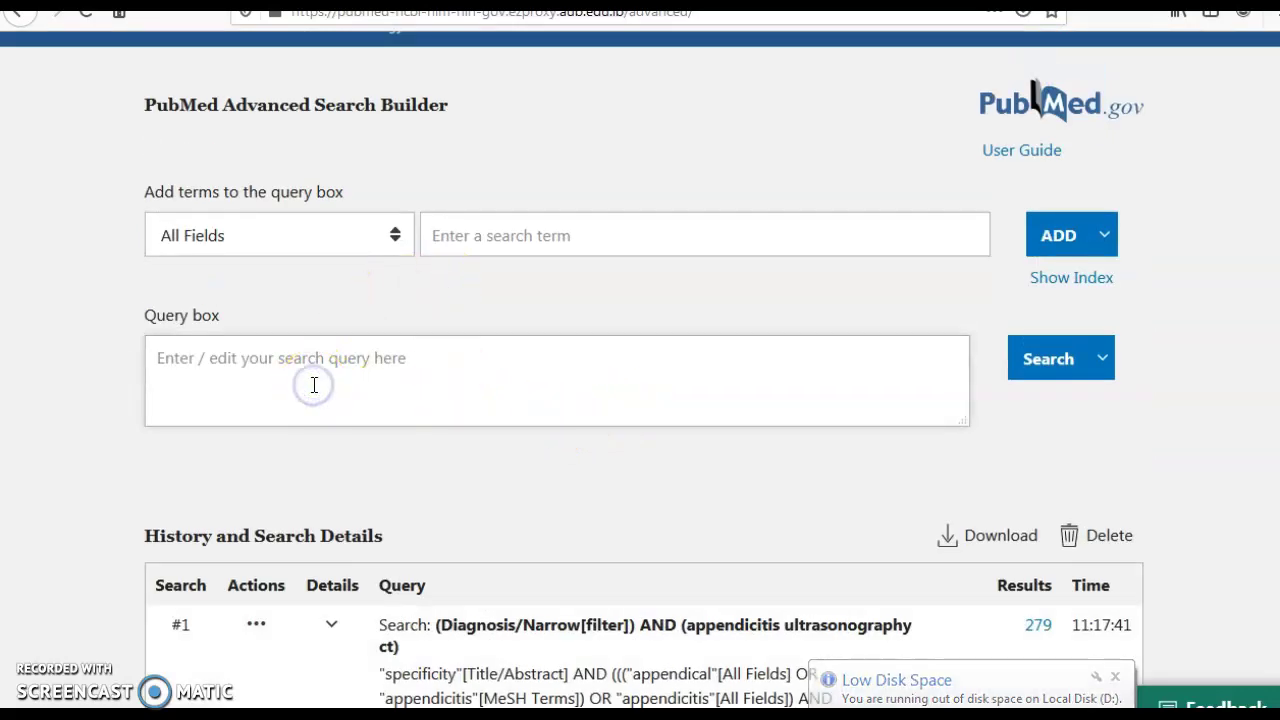
type("(Diagnosis/Narrow[filter]) AND (appendicitis ultrasonography ct)")
left_click(611, 359)
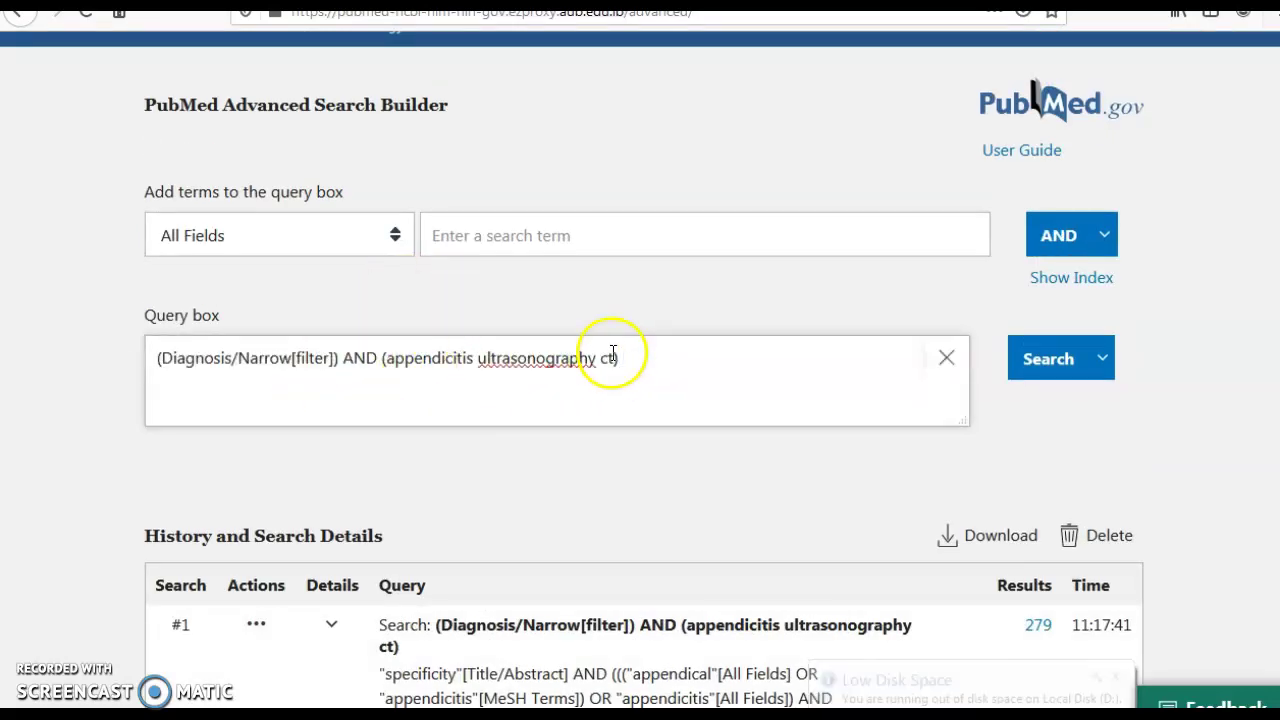
key("BackSpace")
type("omputed ")
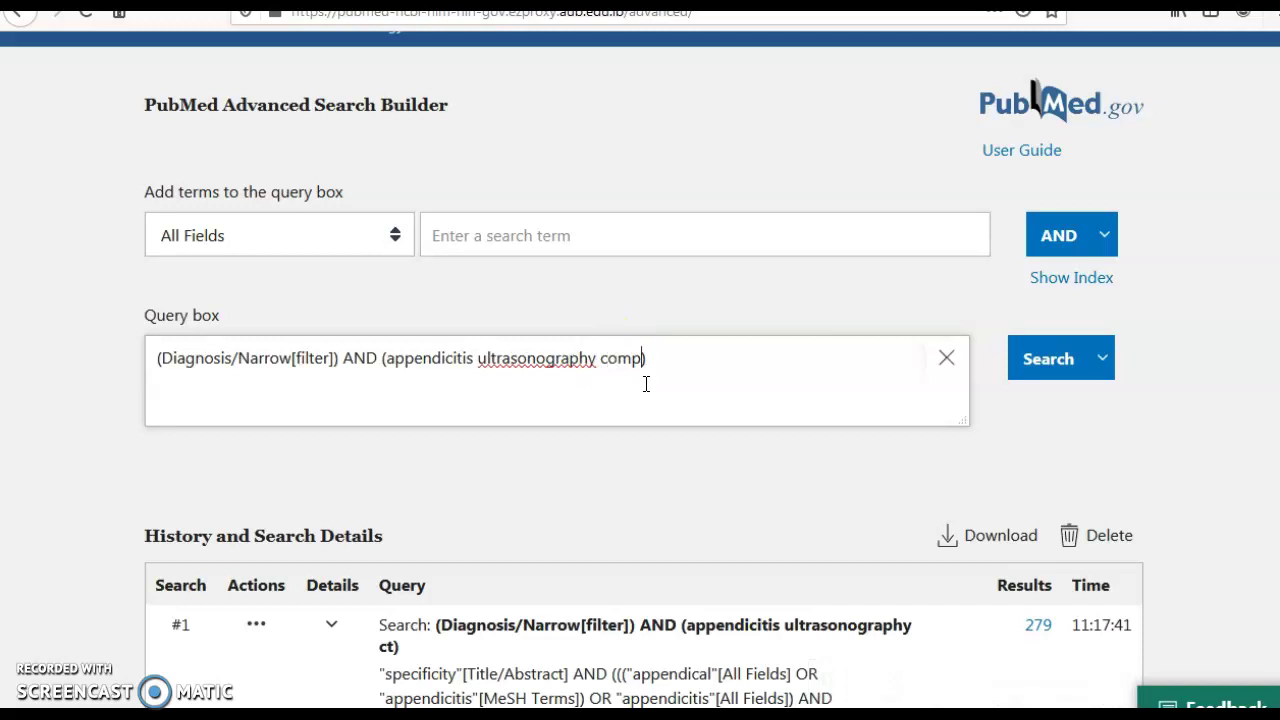
type("tomography")
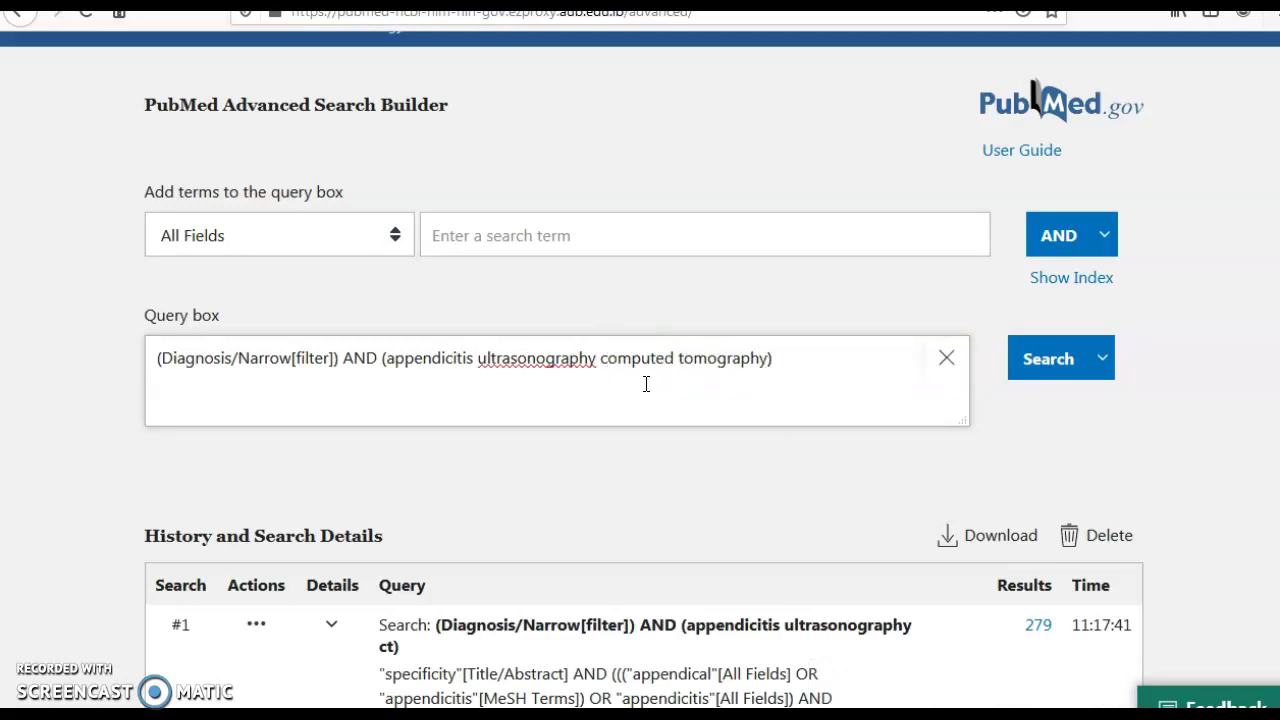
key("Return")
left_click(686, 332)
left_click(1060, 356)
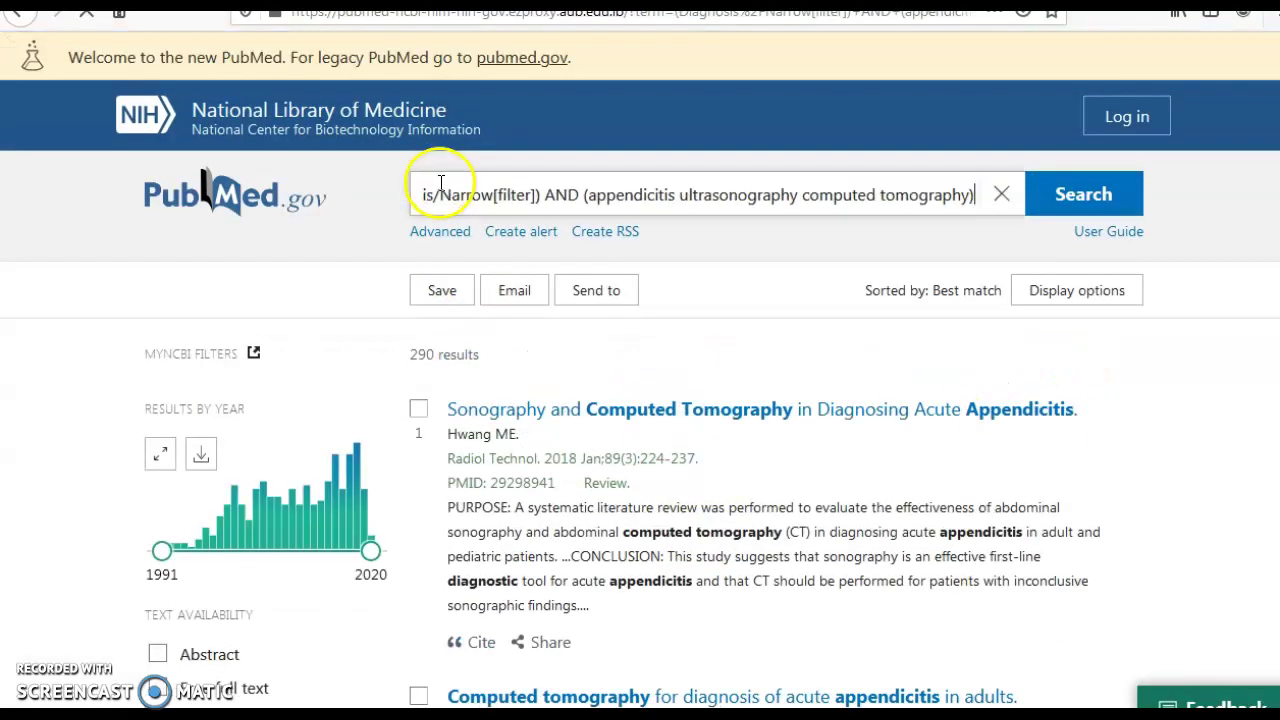
Step: Reopen the advanced search history and examine the expanded details of search #2 for how "computed tomography" is translated
left_click(441, 232)
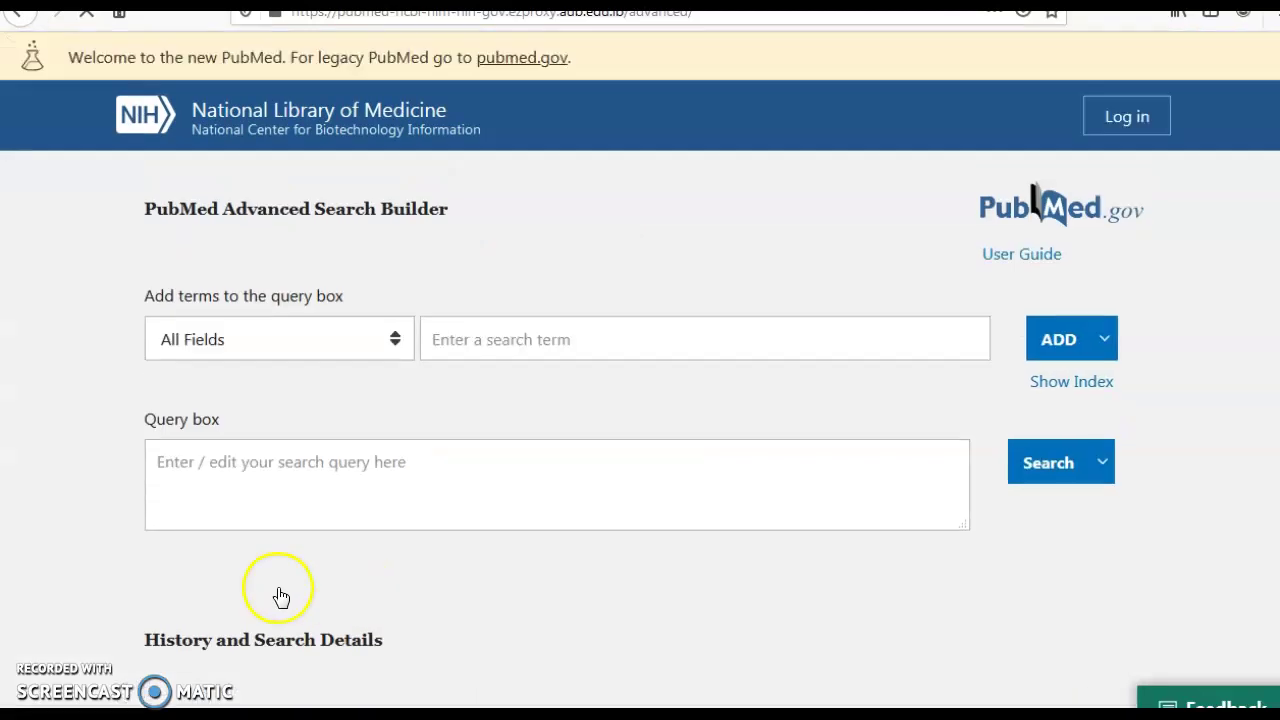
scroll(277, 594, "down", 3)
left_click(330, 420)
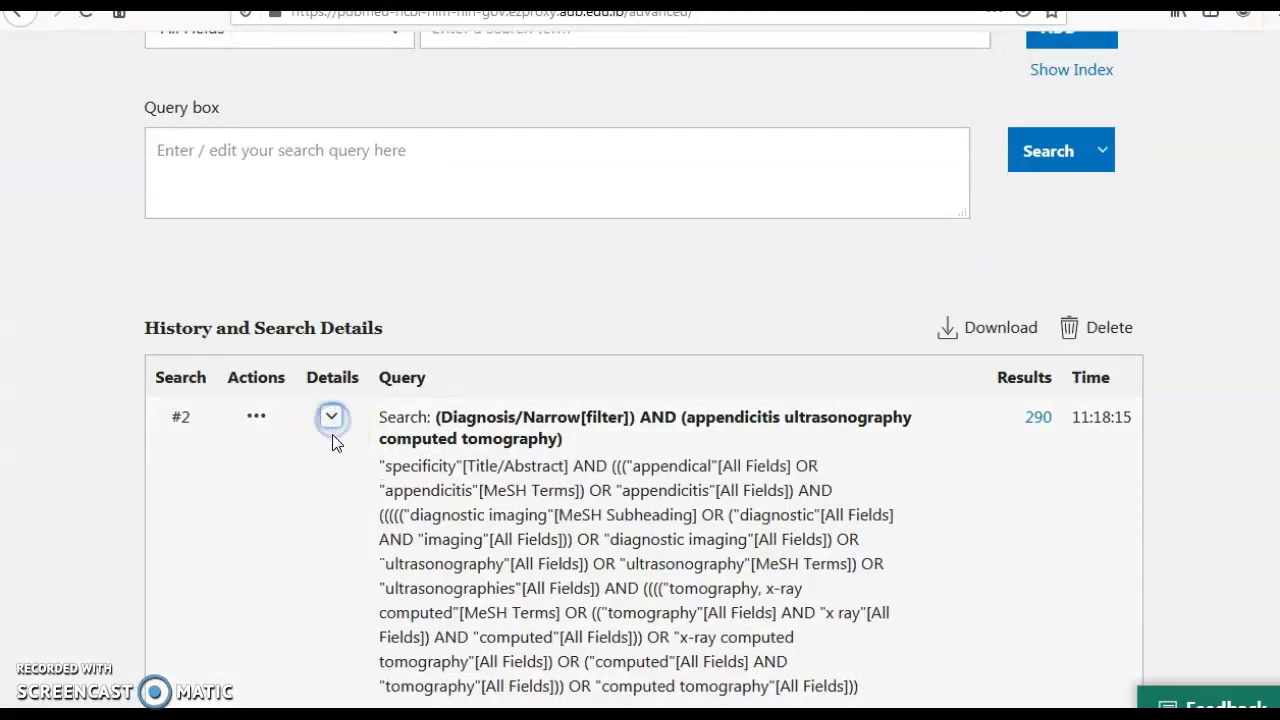
scroll(508, 538, "down", 3)
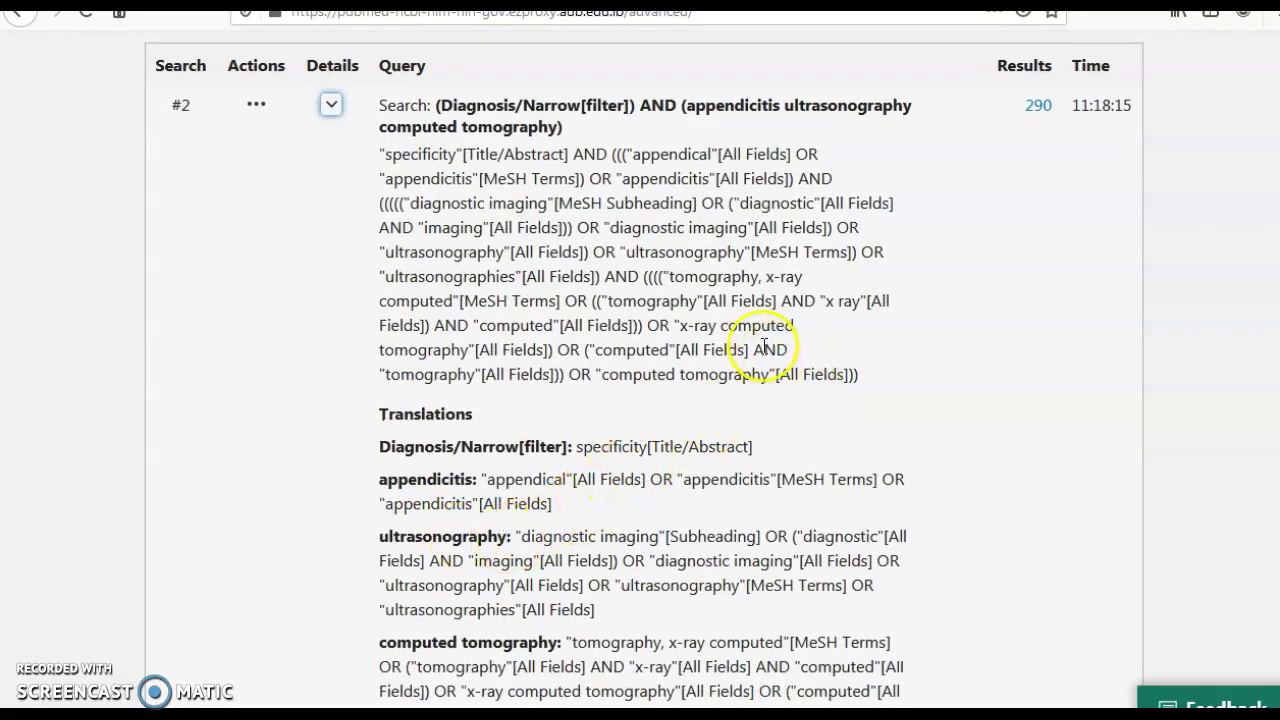
Step: Highlight the "tomography, x-ray computed" MeSH term in the translated query of search #2, and open that search's results
left_click_drag(812, 333, 621, 325)
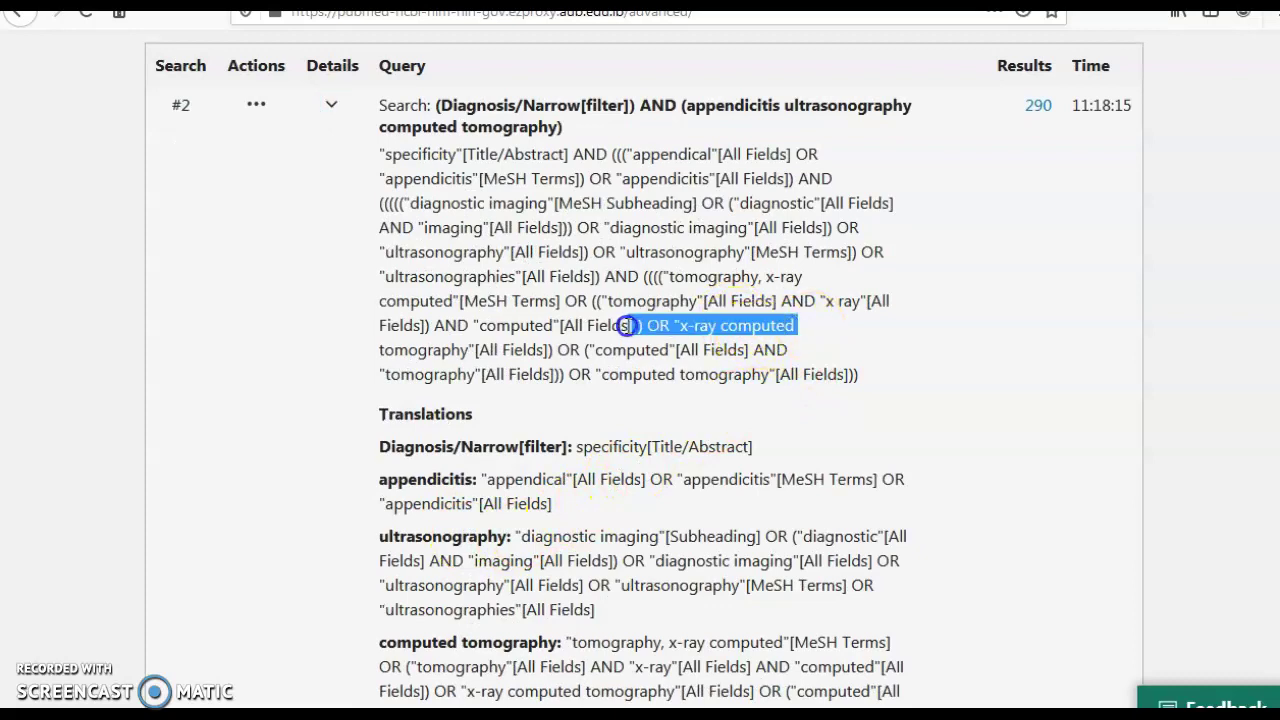
left_click_drag(527, 301, 664, 273)
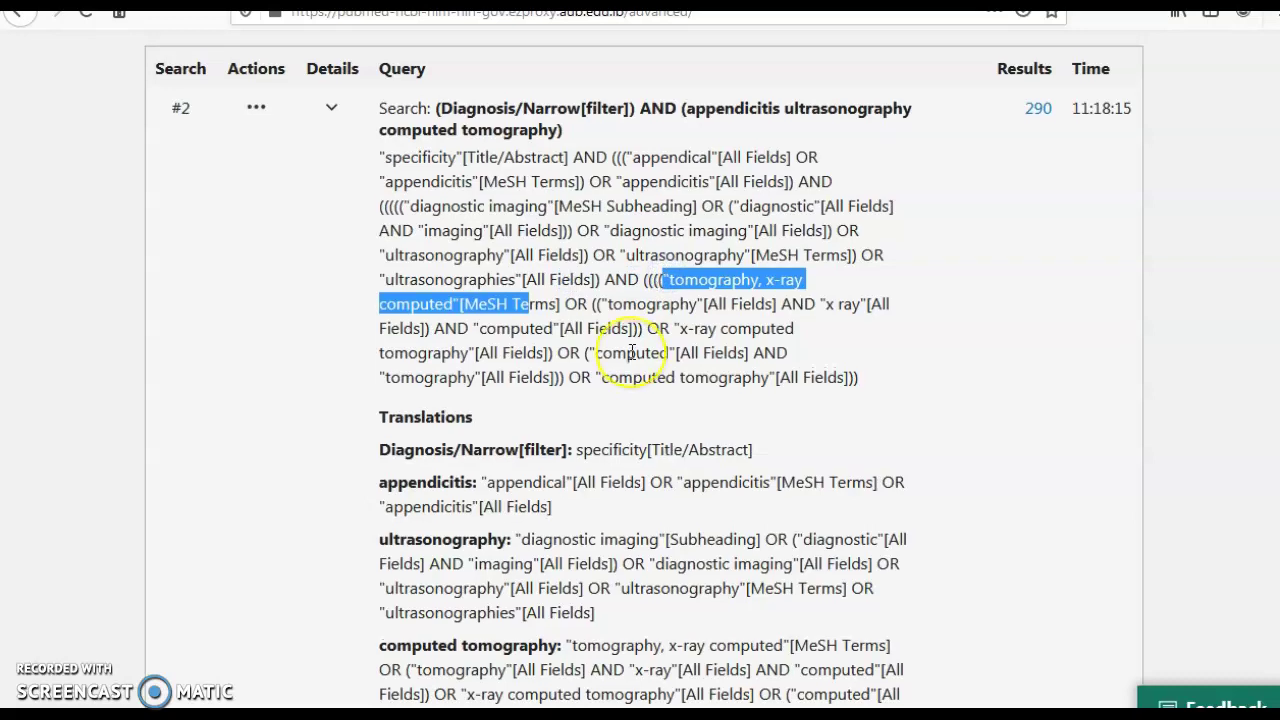
scroll(632, 352, "up", 1)
scroll(632, 352, "up", 2)
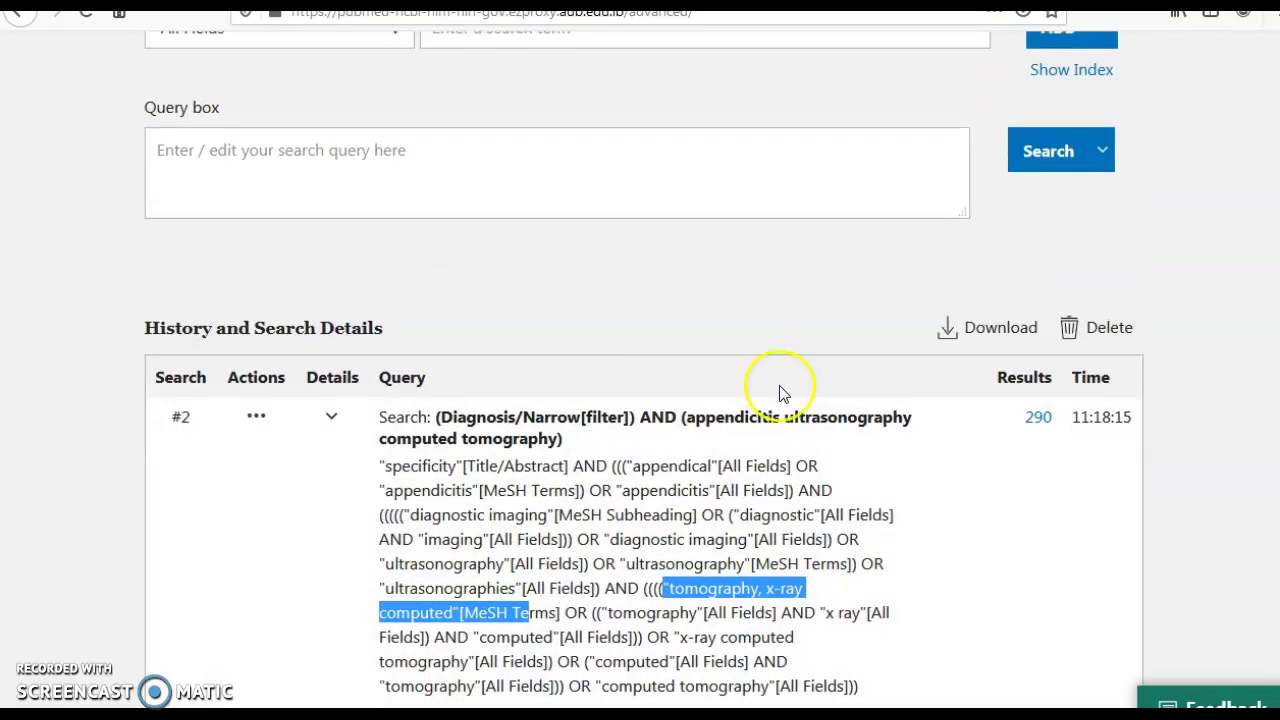
left_click(1038, 420)
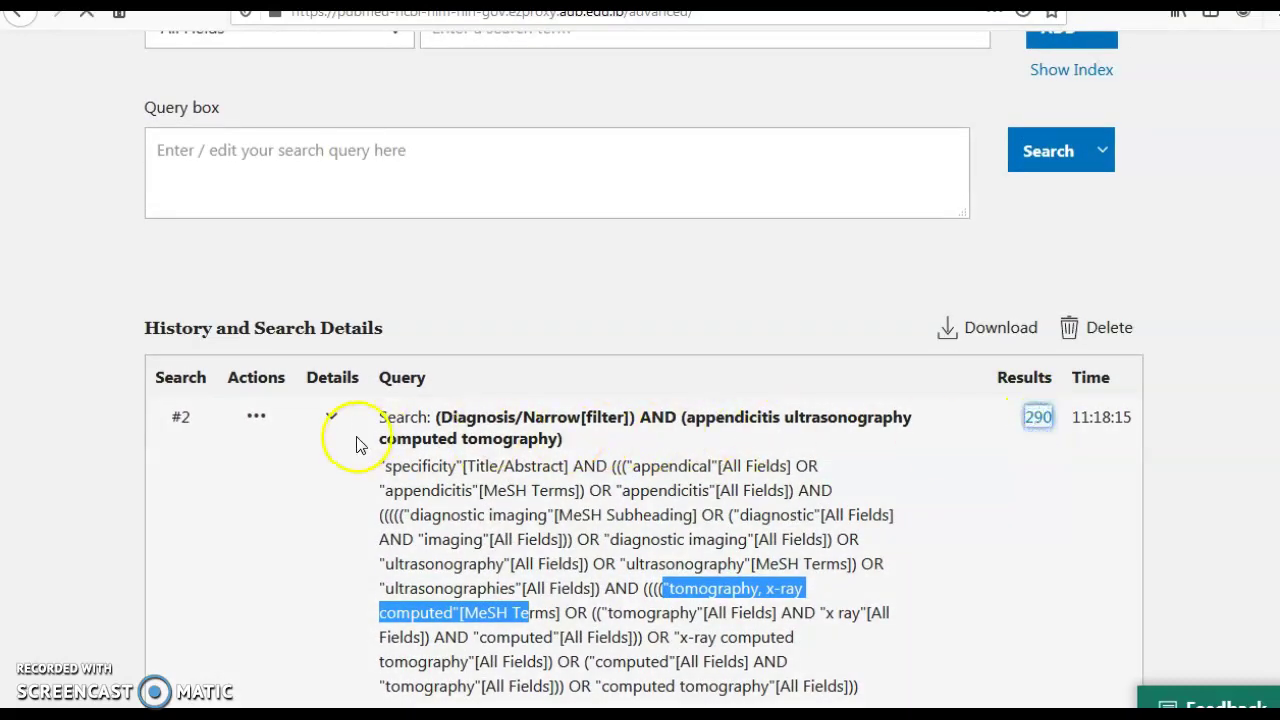
Step: Add the age filter "Child: birth-18 years" to the available result filters and apply it to the results
scroll(286, 443, "down", 3)
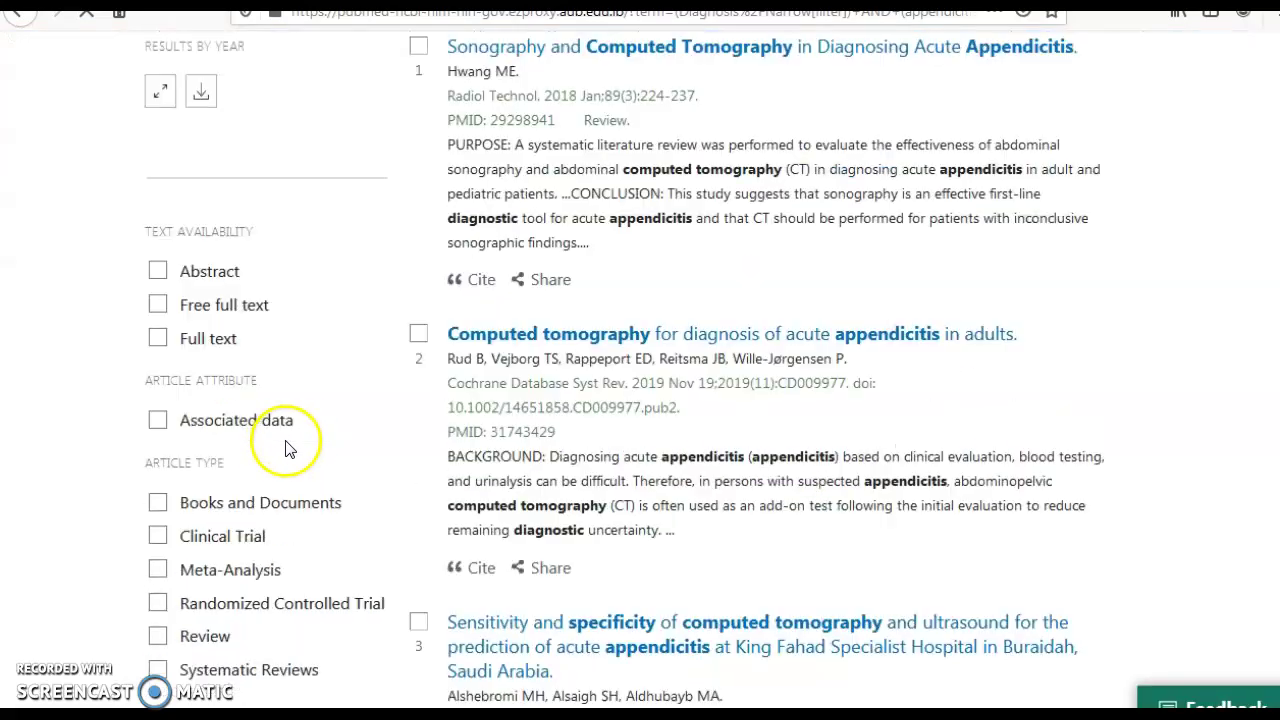
scroll(285, 449, "up", 2)
scroll(286, 471, "down", 6)
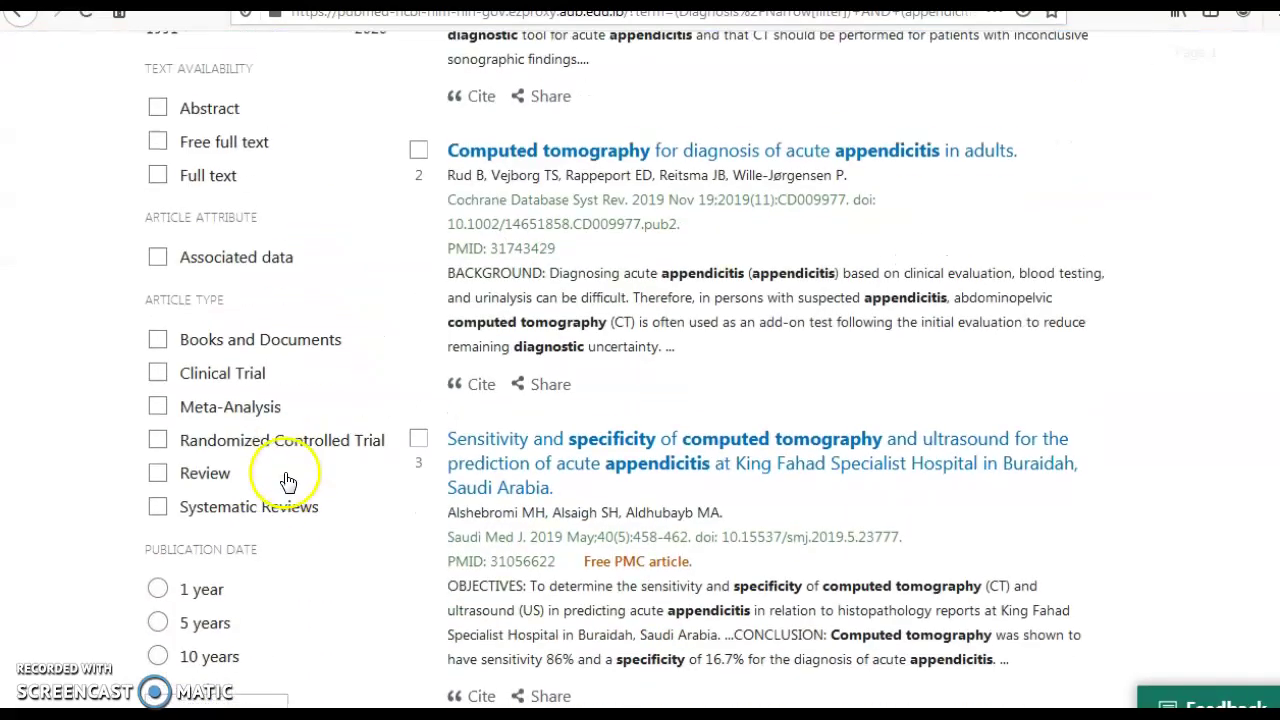
scroll(255, 545, "down", 1)
left_click(251, 394)
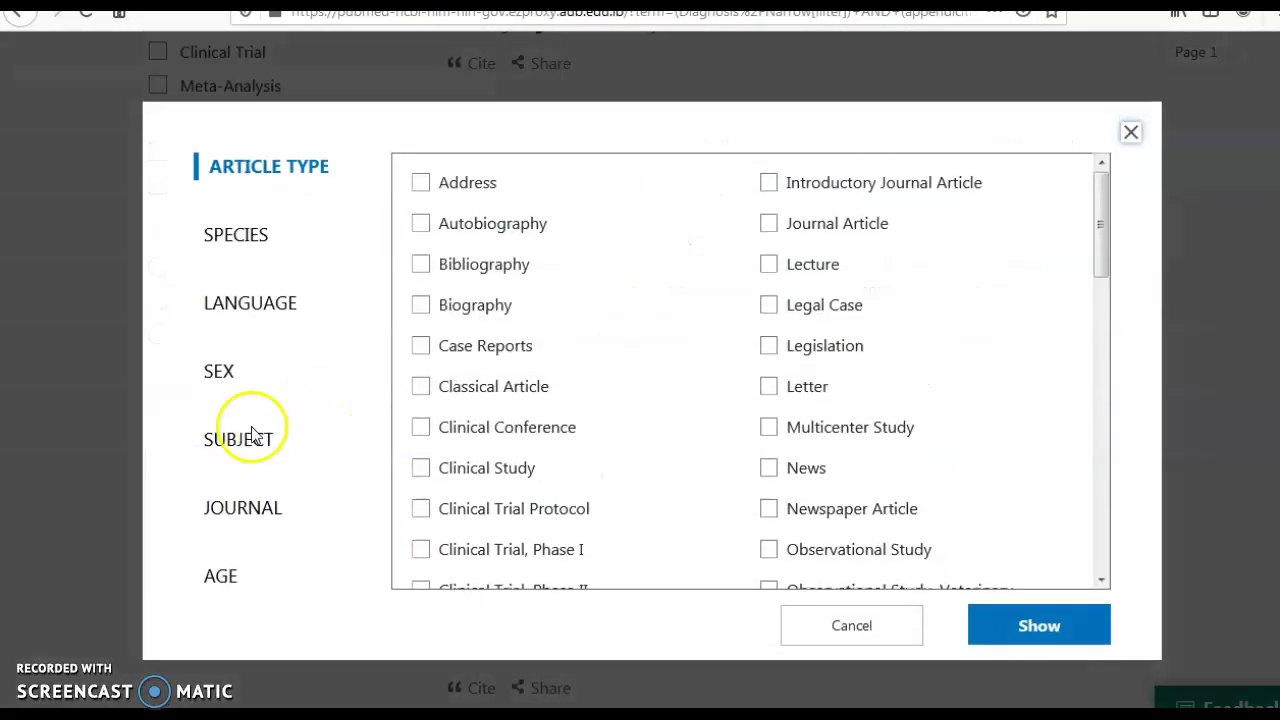
left_click(210, 572)
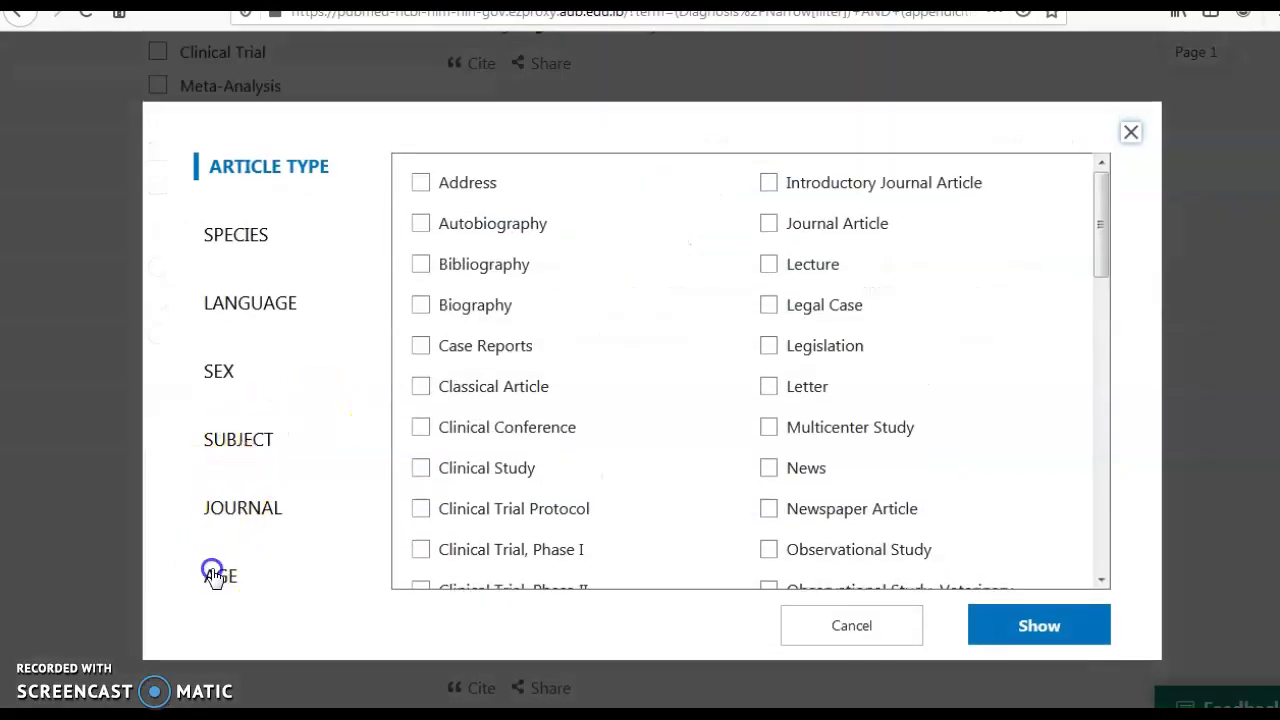
left_click(492, 182)
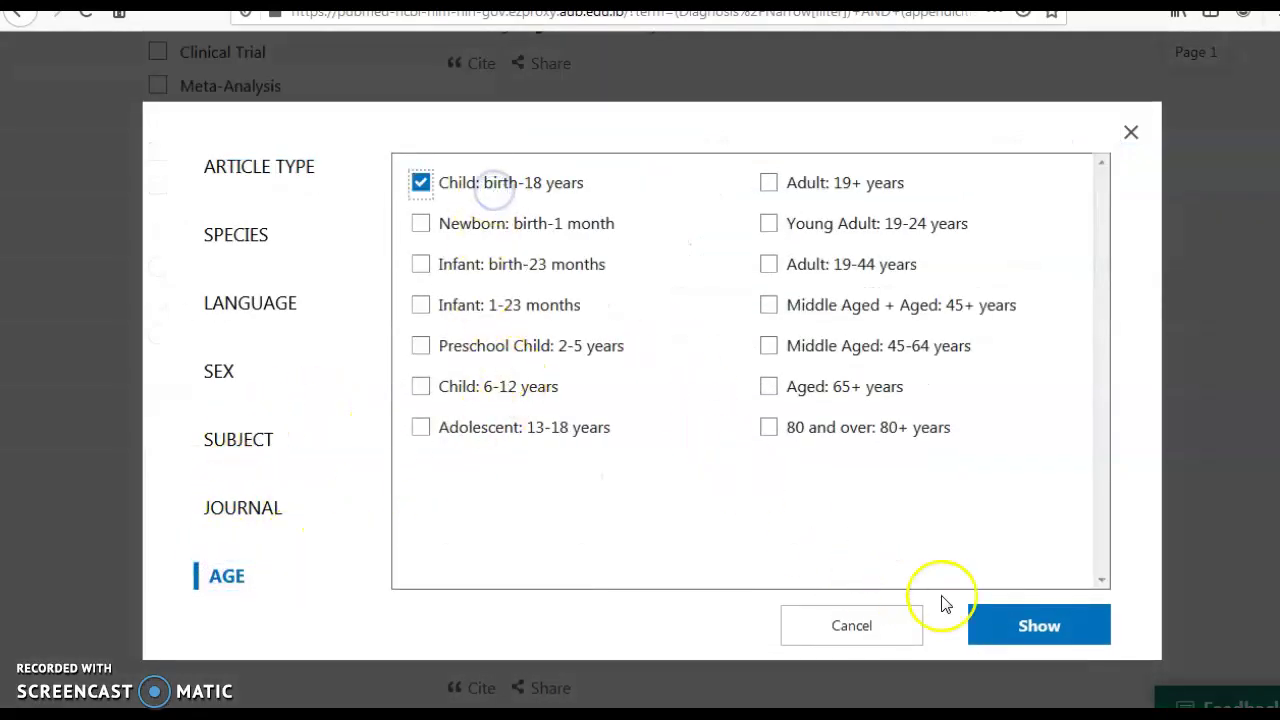
left_click(985, 625)
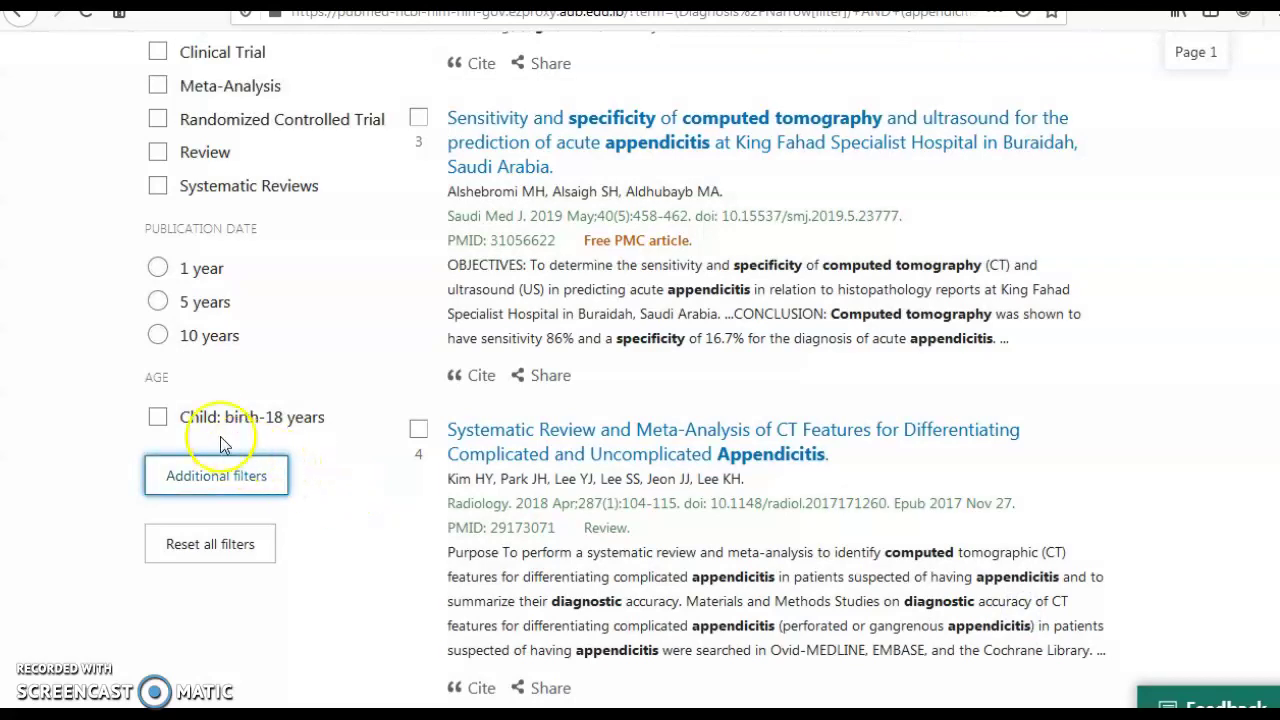
left_click(187, 428)
scroll(286, 480, "up", 5)
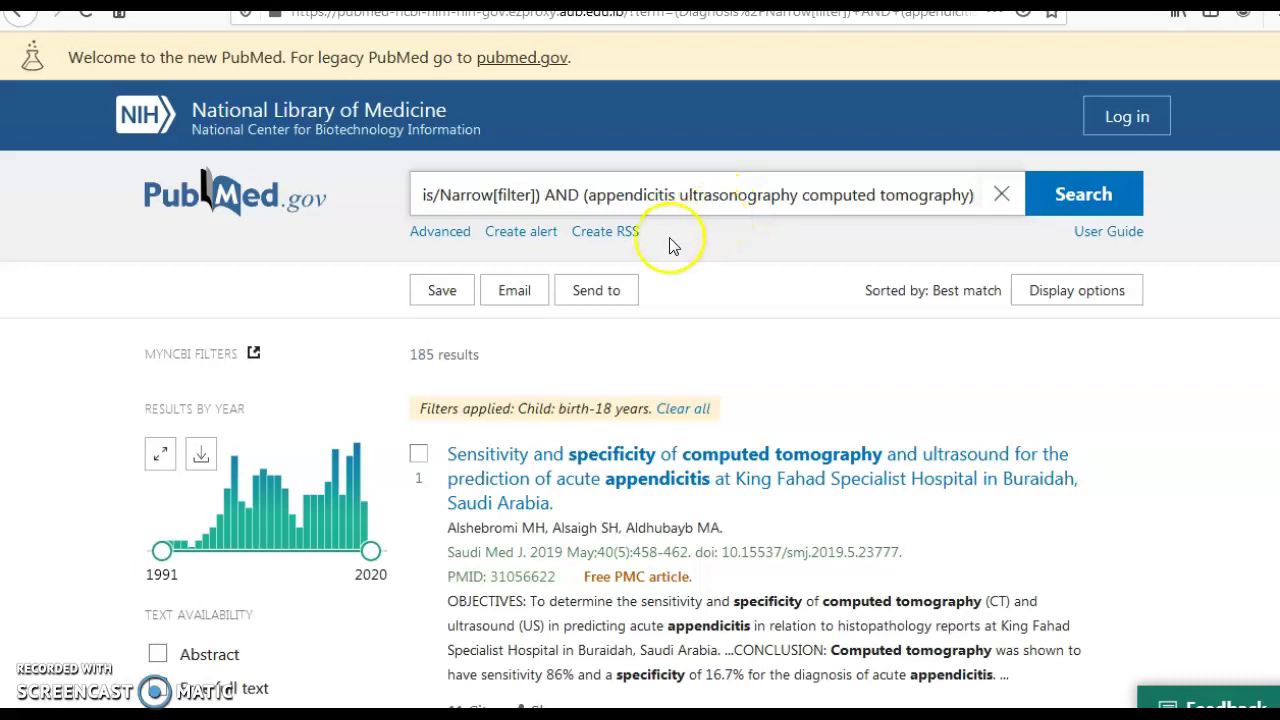
Step: Reopen the advanced search history and download it as a CSV file
left_click(440, 232)
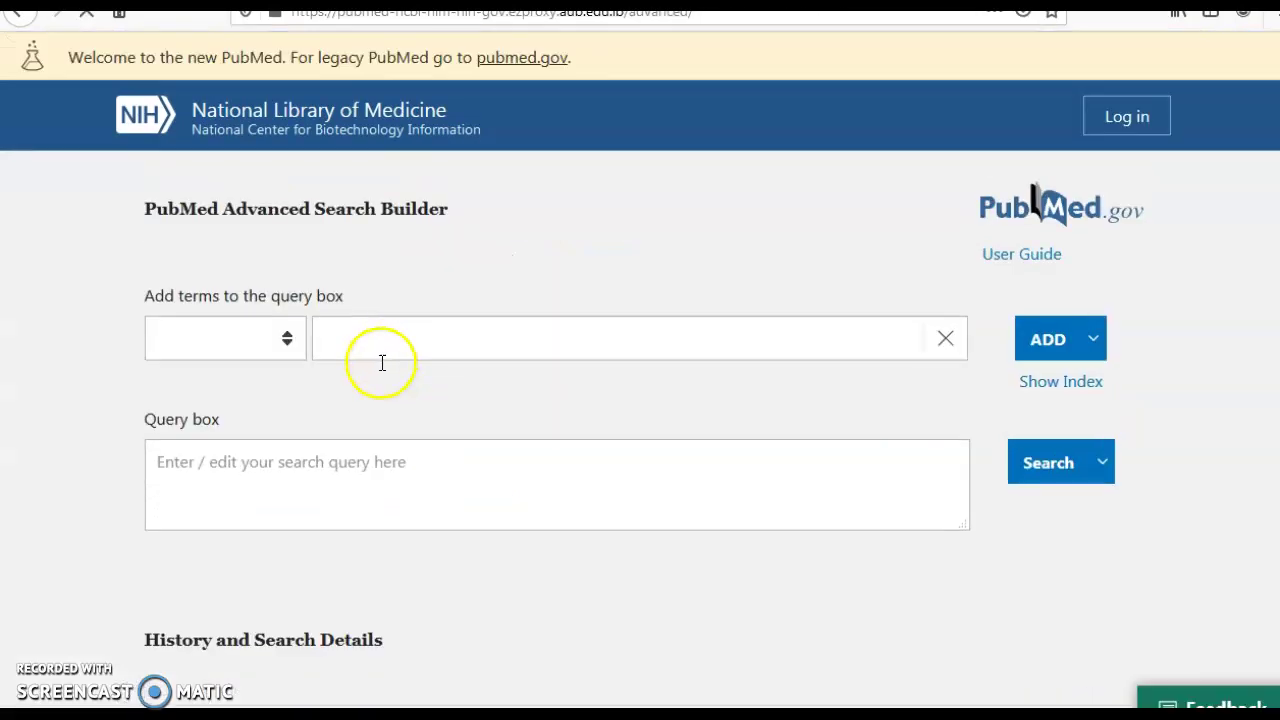
scroll(497, 475, "down", 3)
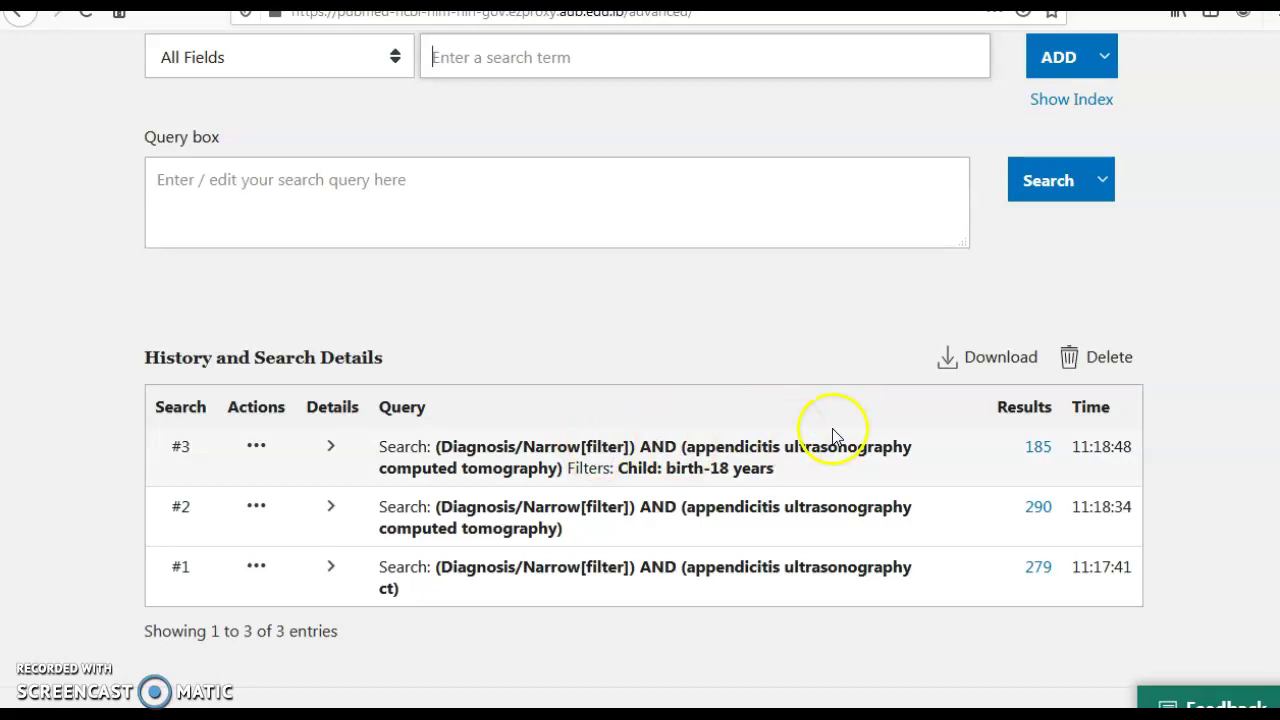
left_click(1008, 362)
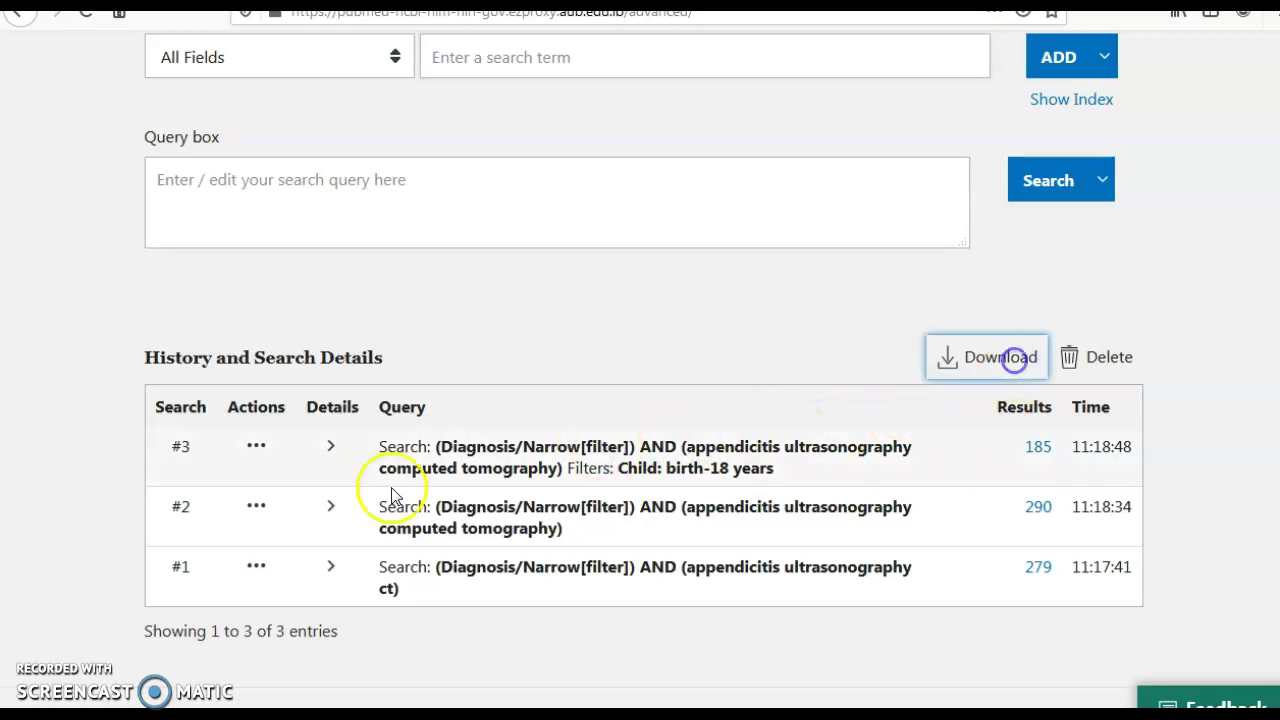
left_click(152, 647)
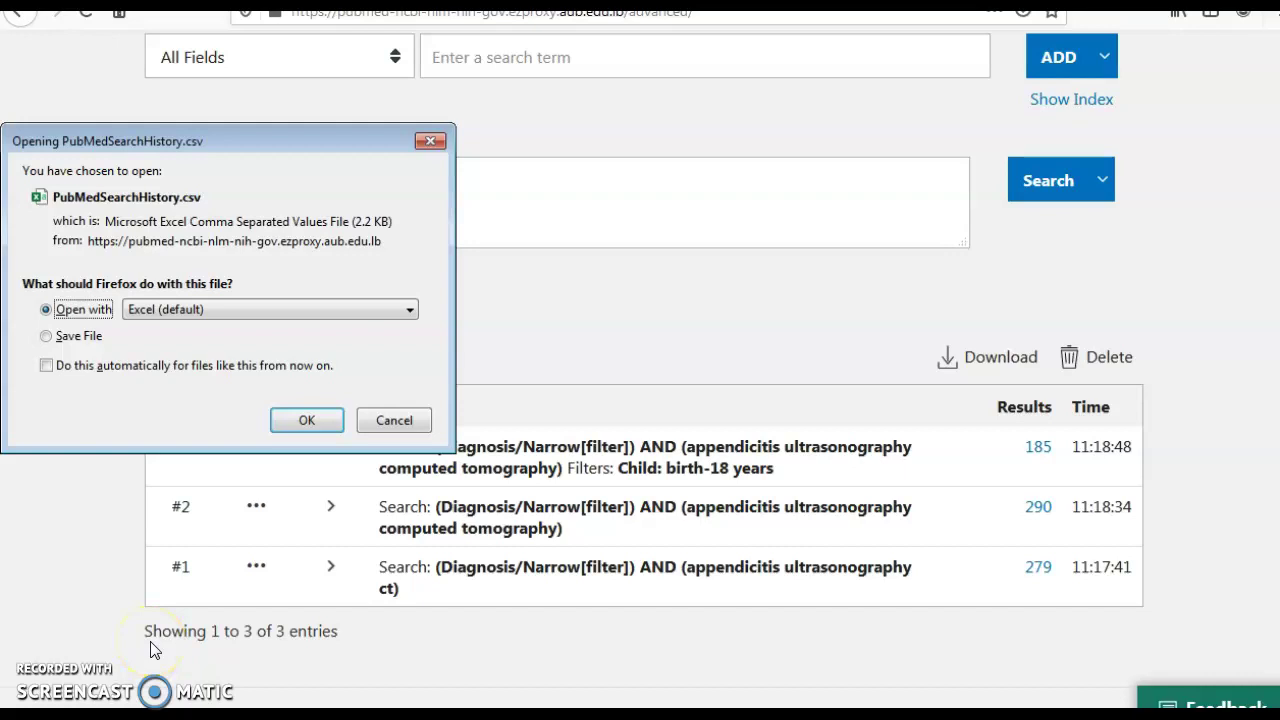